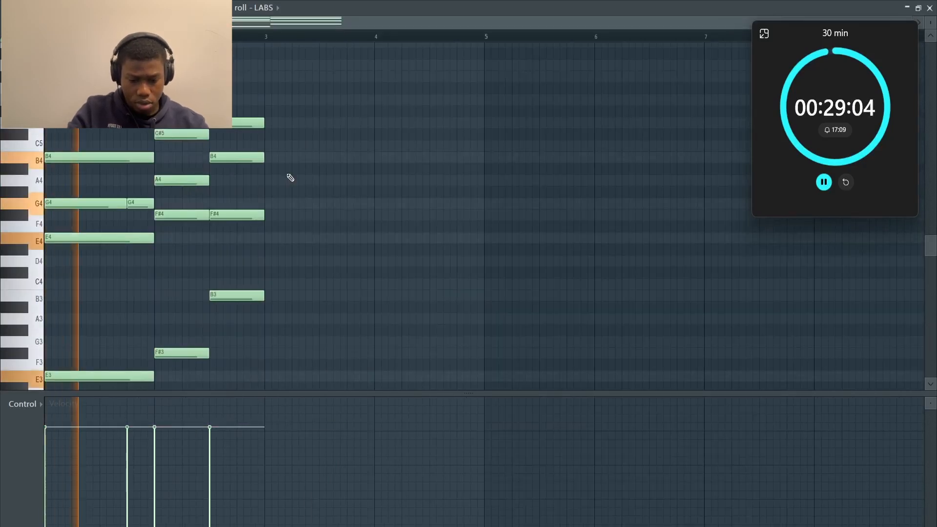
Duplicate the two-bar LABS chord progression into bars 3 and 4, adding D5 to the bar 3 chord and E5 to the first bar 4 chord.
{"action": "key", "text": "ctrl+b"}
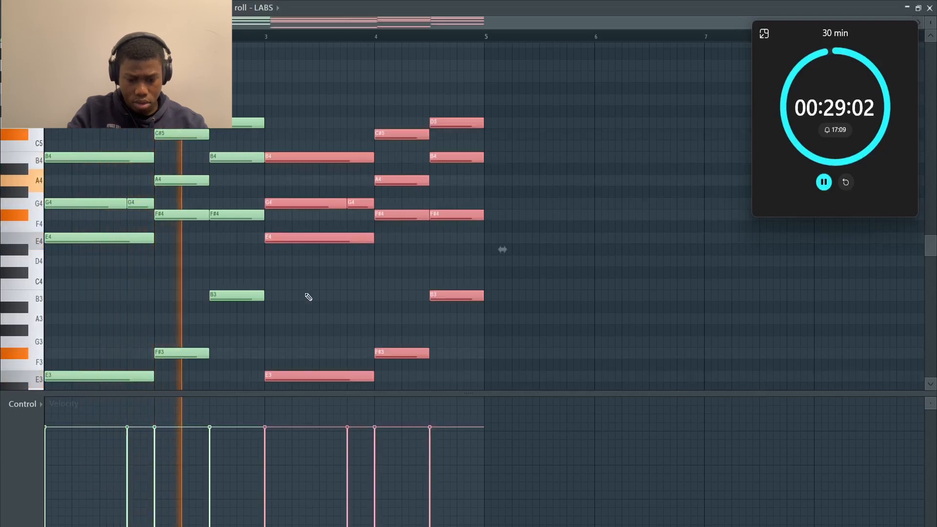
{"action": "key", "text": "ctrl+d"}
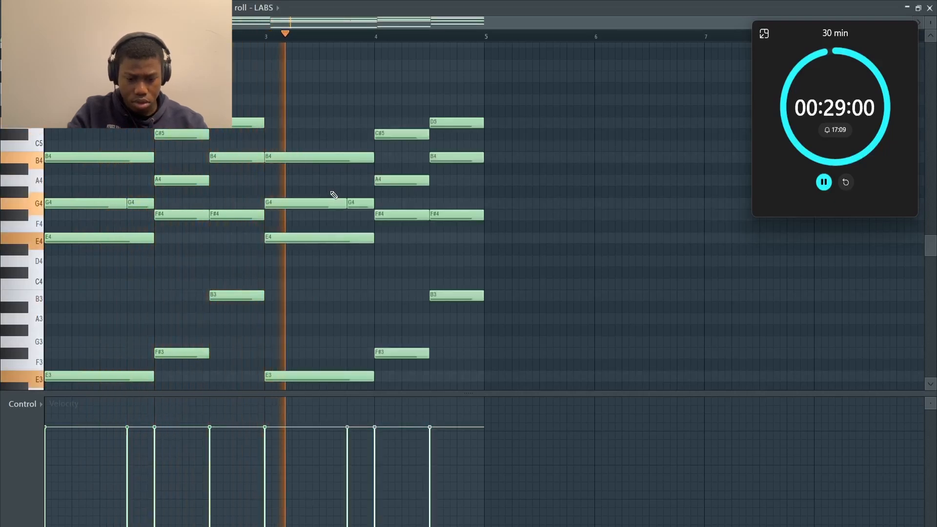
{"action": "left_click", "coordinate": [269, 122]}
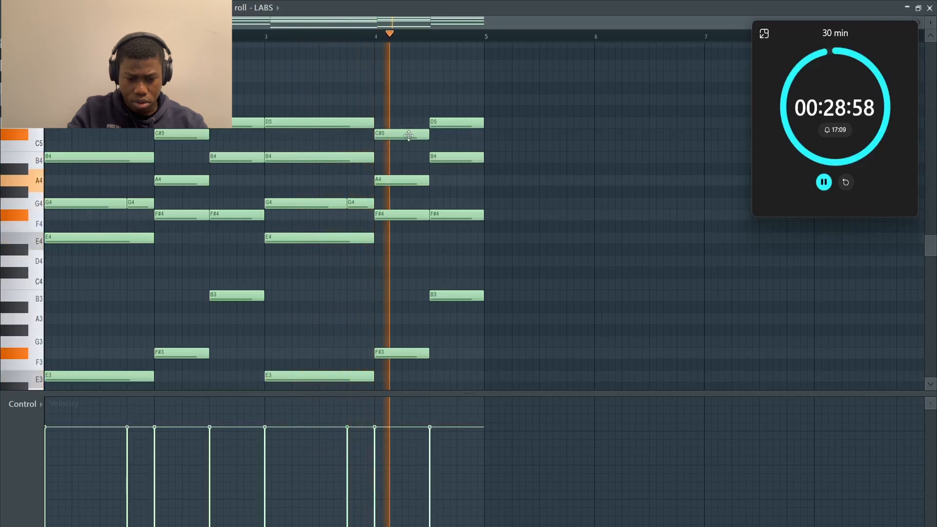
{"action": "left_click", "coordinate": [377, 100]}
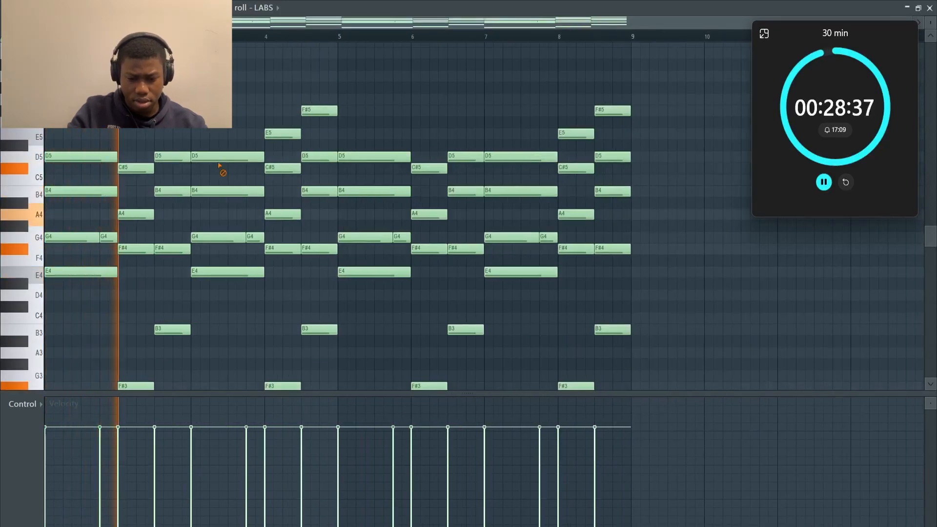
Delete the D5 notes from the LABS chords in bars 3 and 7.
{"action": "right_click", "coordinate": [220, 157]}
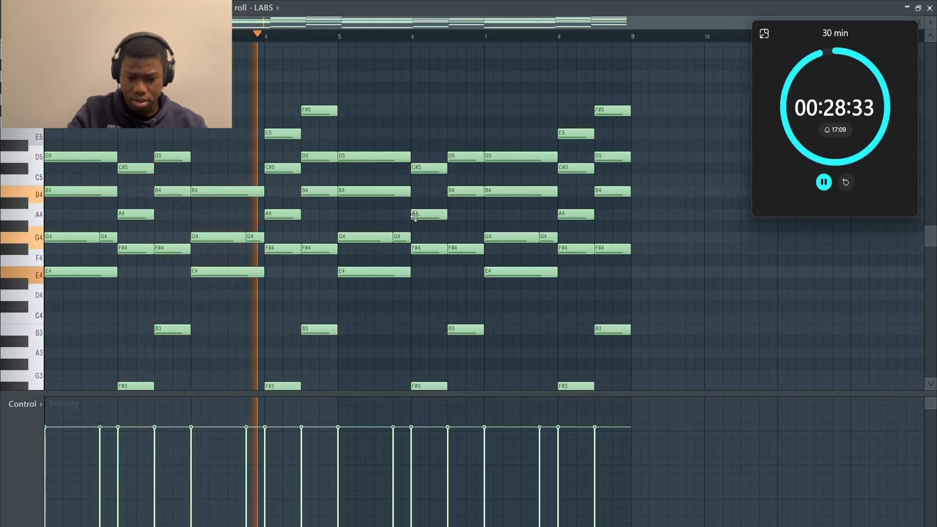
{"action": "right_click", "coordinate": [503, 157]}
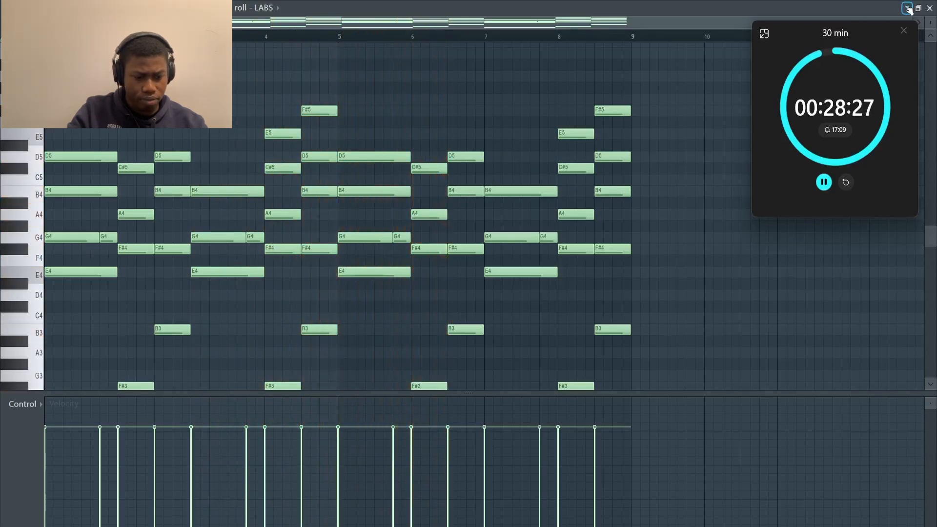
Insert Fruity Parametric EQ 2 on the LABS mixer track and roll off its lows and highs.
{"action": "left_click", "coordinate": [907, 9]}
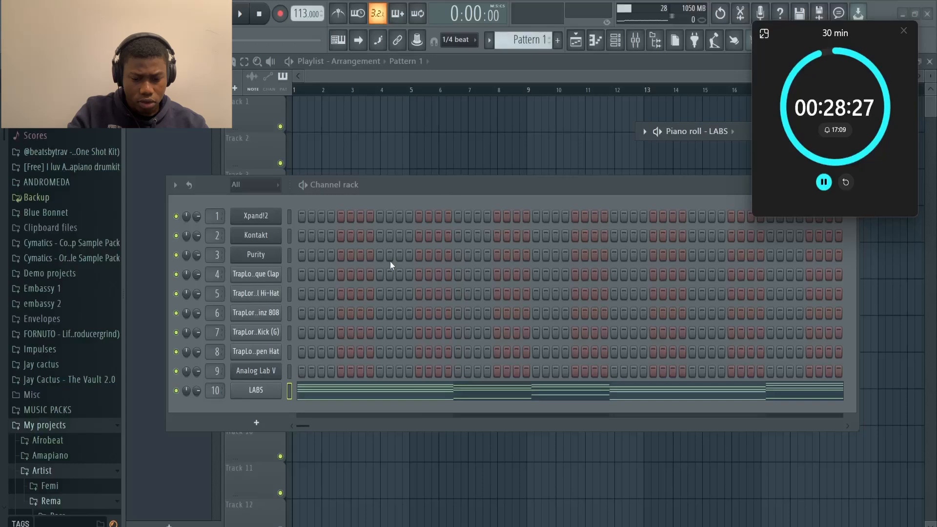
{"action": "left_click", "coordinate": [636, 48]}
{"action": "left_click", "coordinate": [450, 267]}
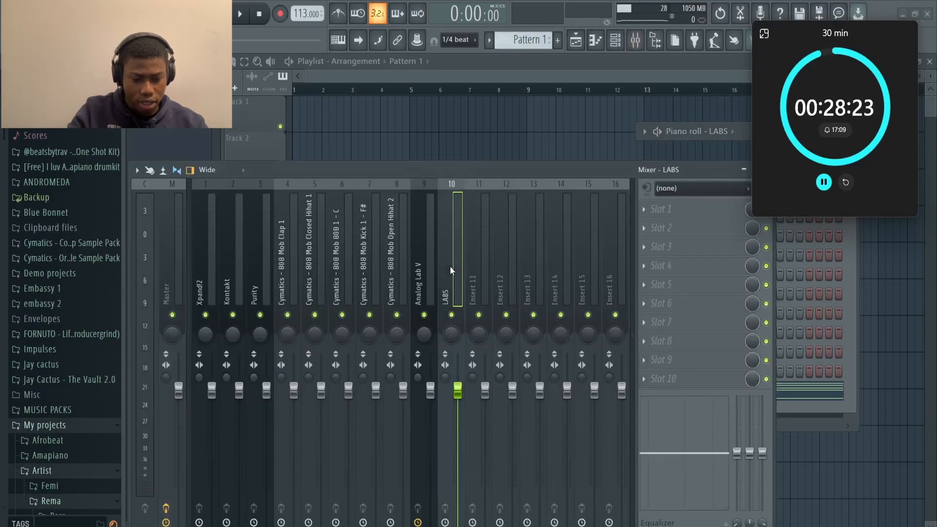
{"action": "left_click", "coordinate": [657, 214]}
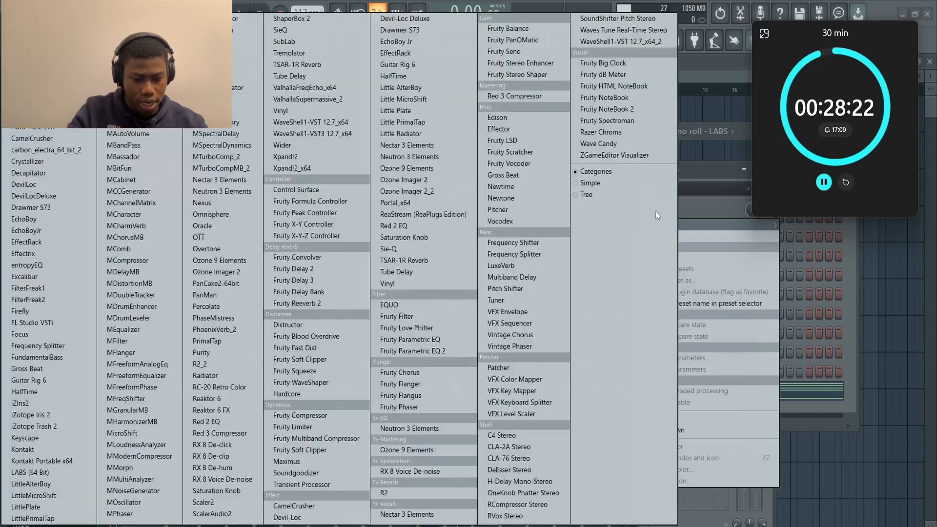
{"action": "left_click", "coordinate": [404, 351]}
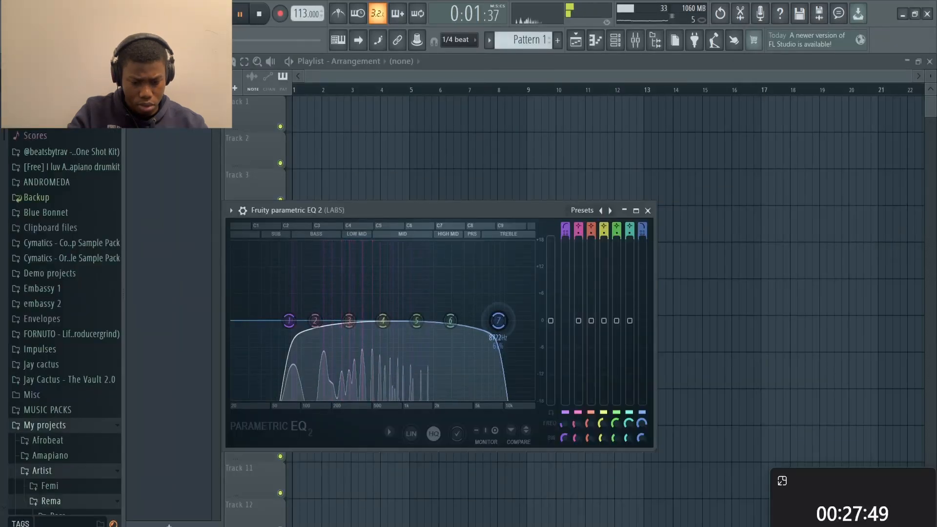
{"action": "left_click", "coordinate": [649, 211]}
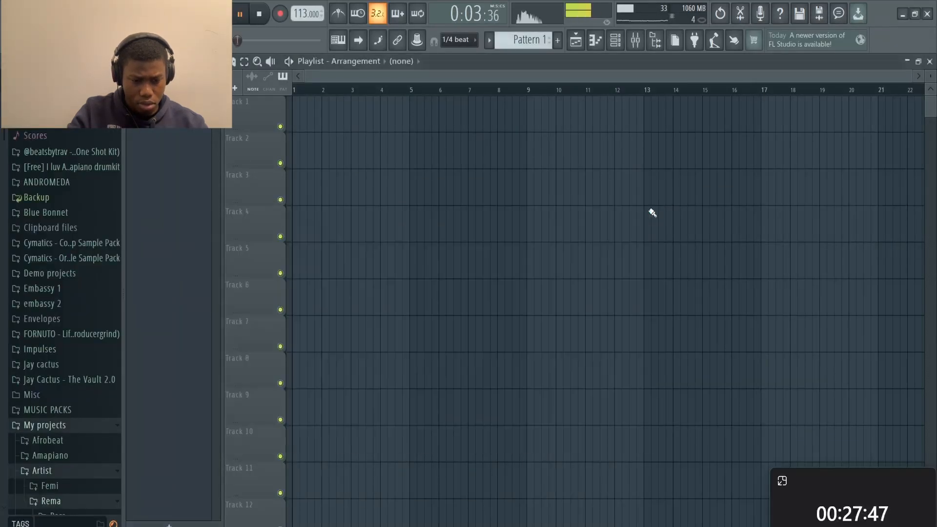
Add Fruity Reeverb 2 to the LABS mixer track.
{"action": "left_click", "coordinate": [621, 47]}
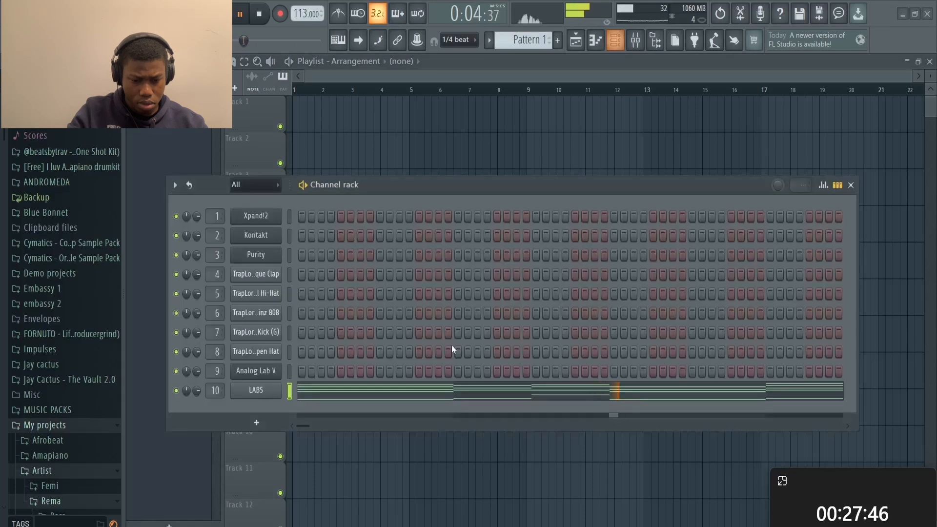
{"action": "left_click", "coordinate": [635, 42]}
{"action": "left_click", "coordinate": [647, 233]}
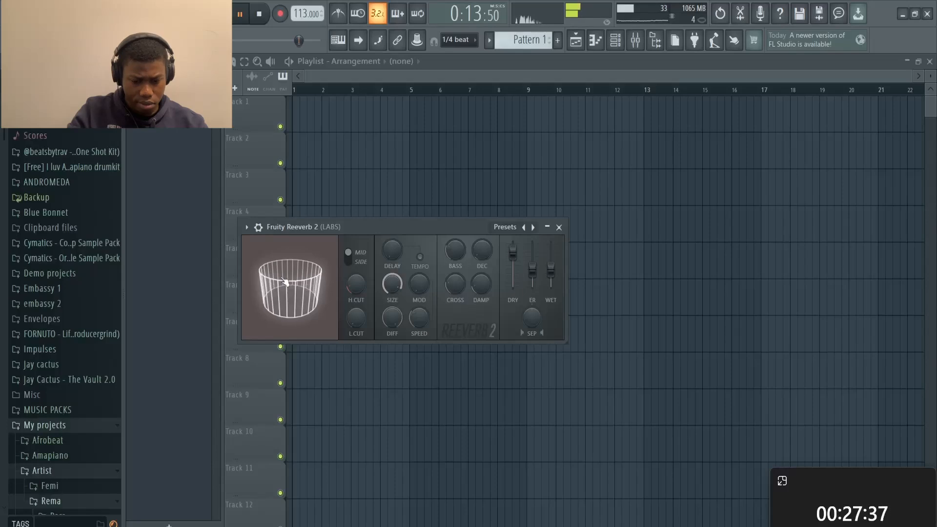
{"action": "left_click", "coordinate": [559, 227]}
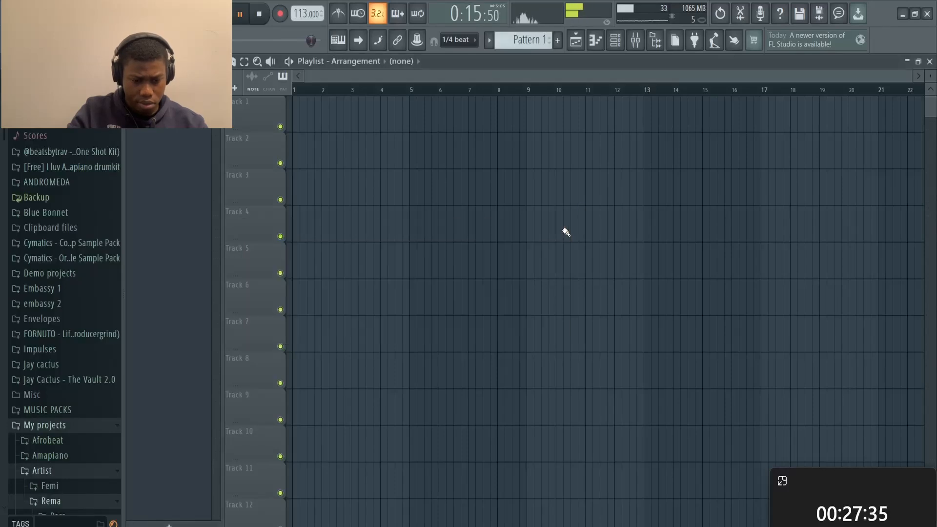
Open the Purity channel's instrument and choose the Tremolo Signal preset.
{"action": "left_click", "coordinate": [624, 39]}
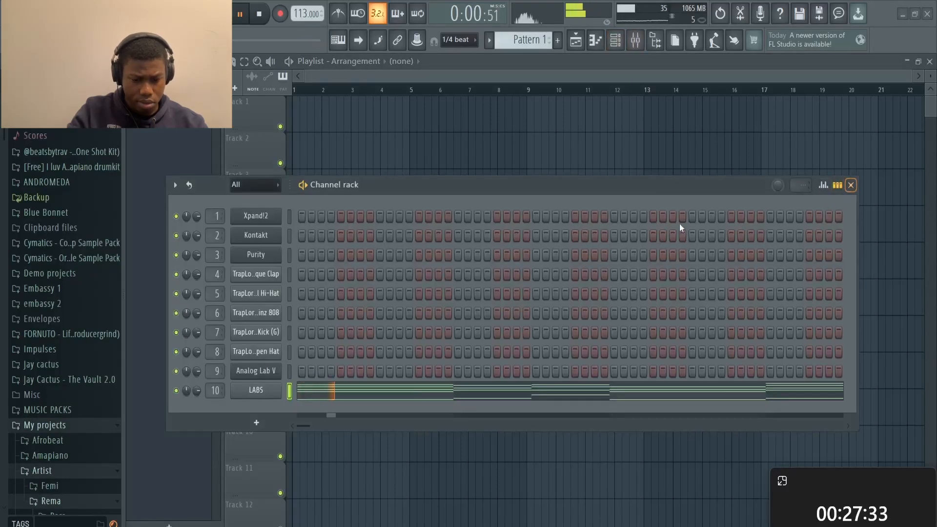
{"action": "left_click", "coordinate": [263, 257]}
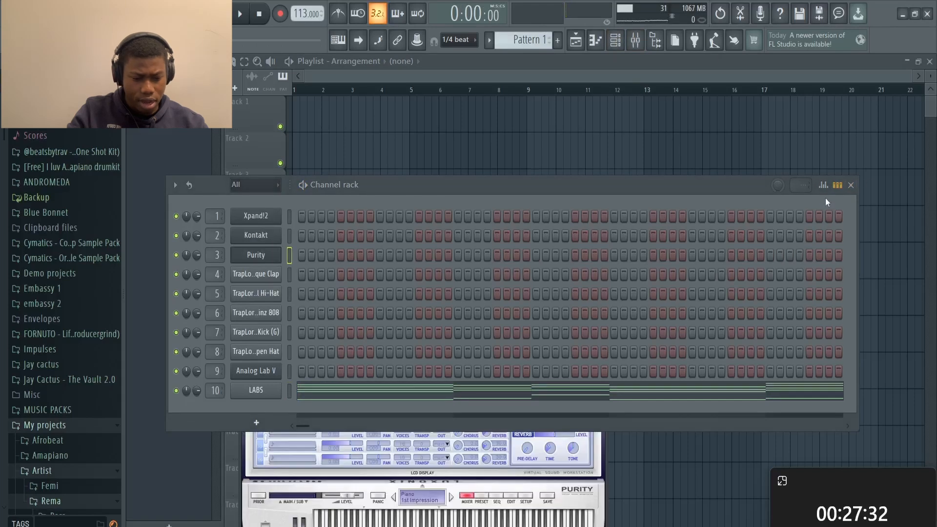
{"action": "left_click", "coordinate": [851, 186]}
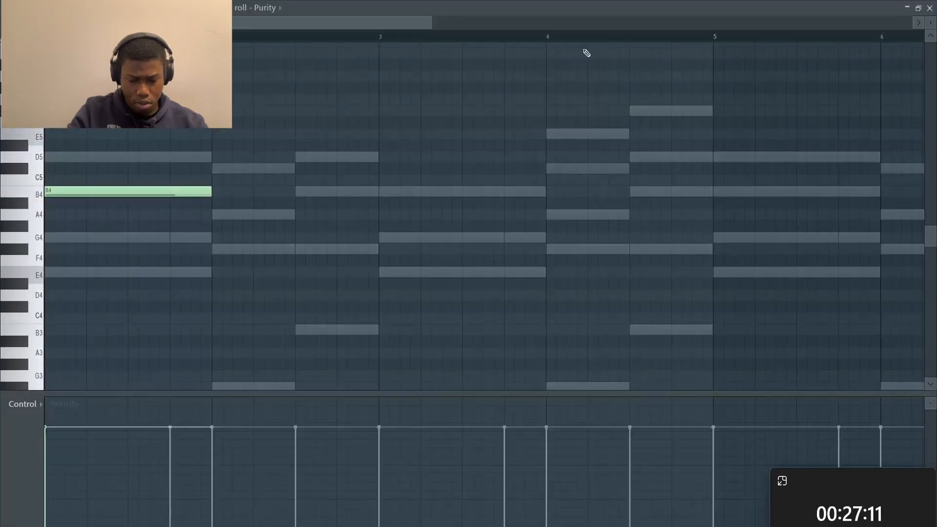
Write a two-bar Purity melody of B and A notes following the chords, repeat it in bars 3 and 4, and raise it an octave.
{"action": "key", "text": "space"}
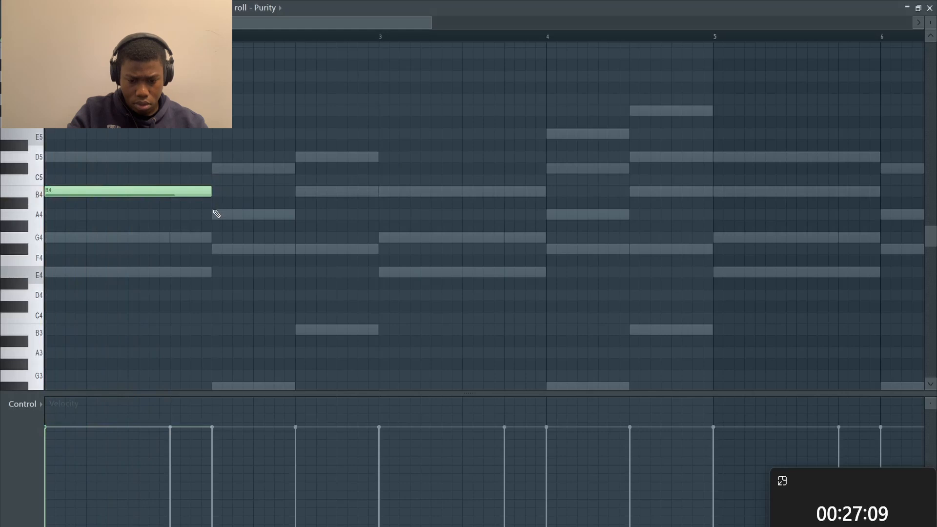
{"action": "left_click_drag", "start_coordinate": [371, 213], "coordinate": [297, 228]}
{"action": "left_click", "coordinate": [298, 193]}
{"action": "key", "text": "ctrl+b"}
{"action": "right_click", "coordinate": [461, 253]}
{"action": "scroll", "coordinate": [461, 252], "scroll_direction": "down", "scroll_amount": 1}
{"action": "key", "text": "ctrl+Up"}
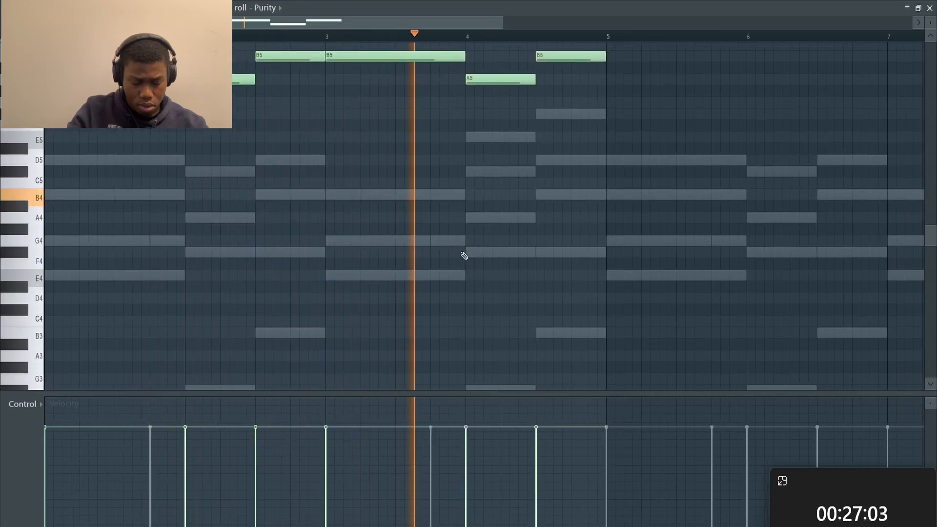
Duplicate the four-bar Purity melody into bars 5 to 8.
{"action": "key", "text": "ctrl+b"}
{"action": "scroll", "coordinate": [463, 255], "scroll_direction": "down", "scroll_amount": 3}
{"action": "key", "text": "ctrl+d"}
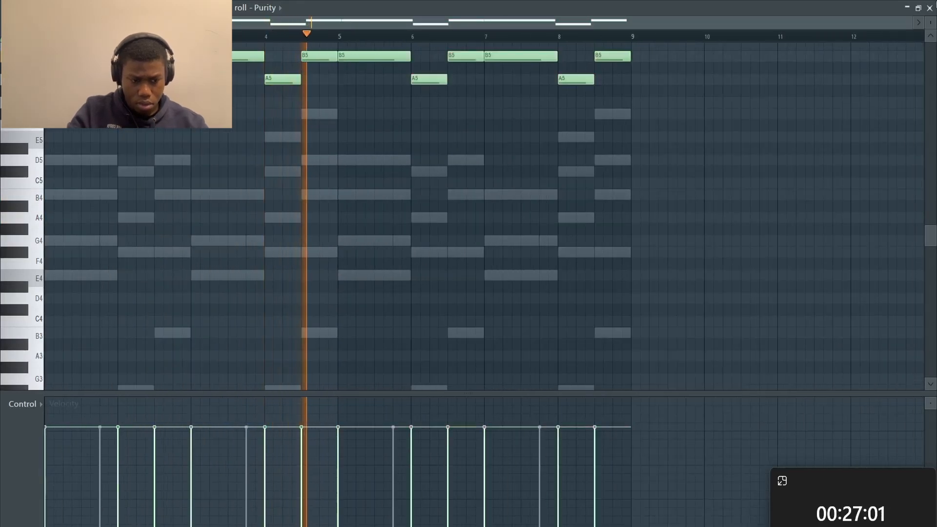
Open the Kontakt channel's instrument and load Hybrid Keys from its library.
{"action": "key", "text": "F7"}
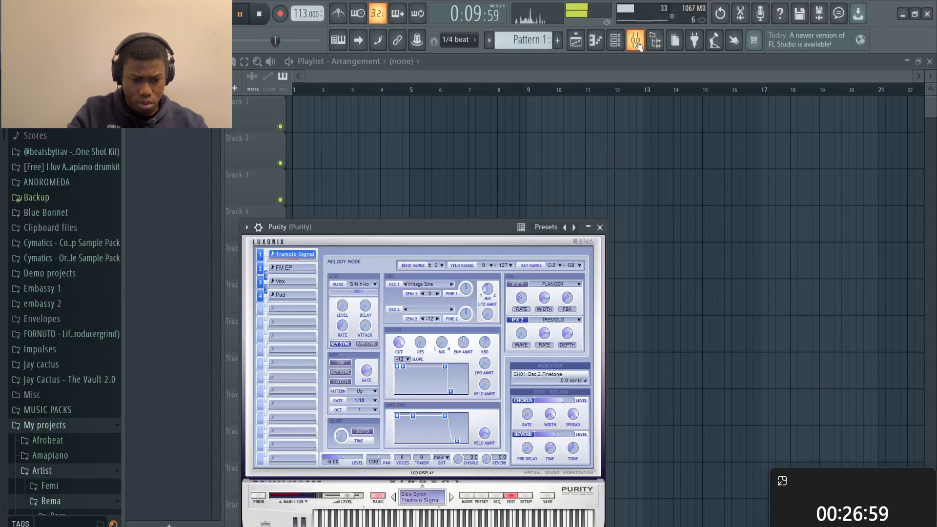
{"action": "left_click", "coordinate": [618, 44]}
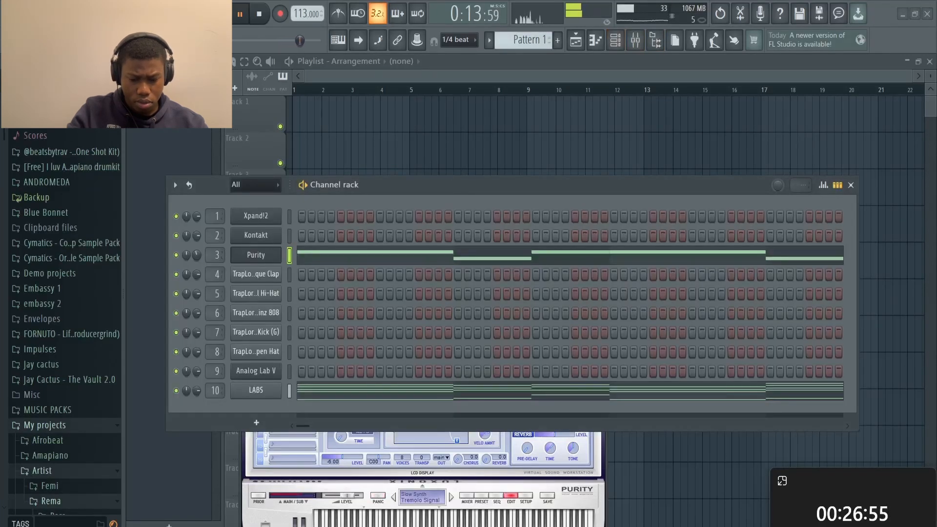
{"action": "left_click", "coordinate": [256, 239]}
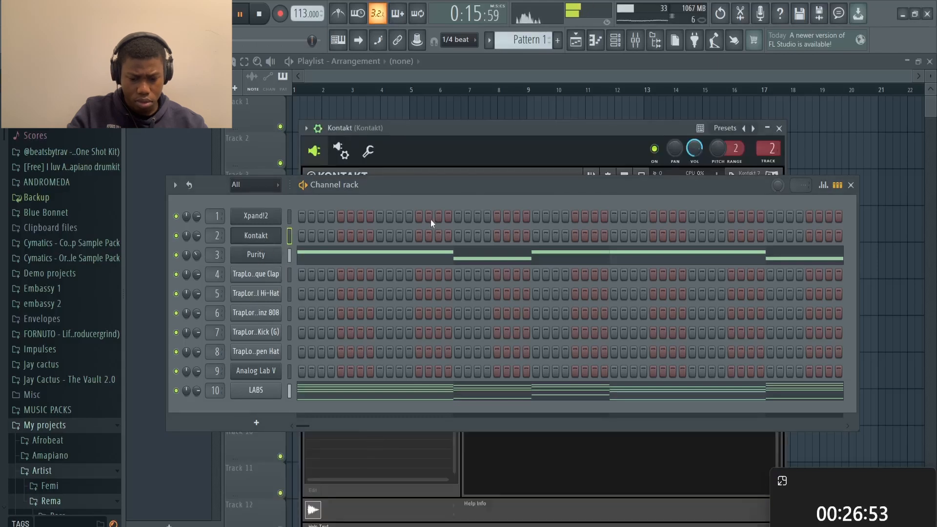
{"action": "left_click", "coordinate": [851, 185]}
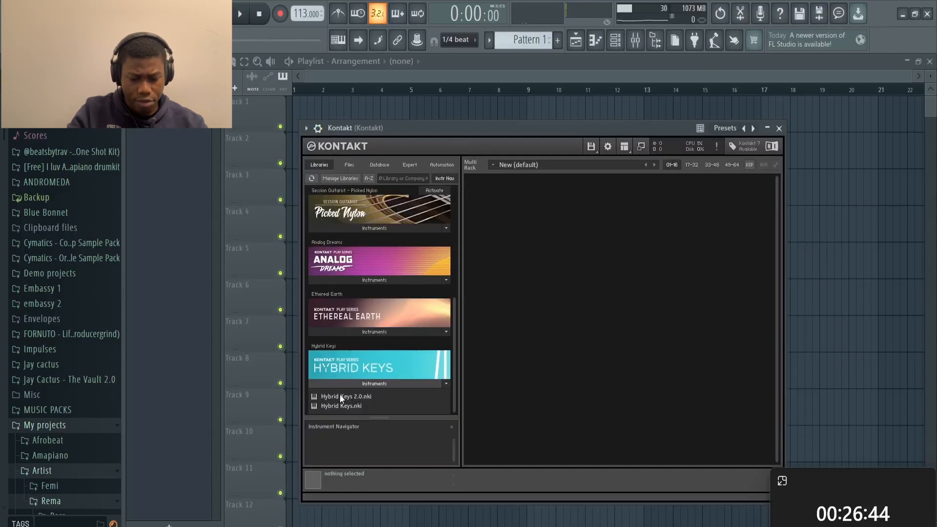
{"action": "left_click", "coordinate": [341, 397]}
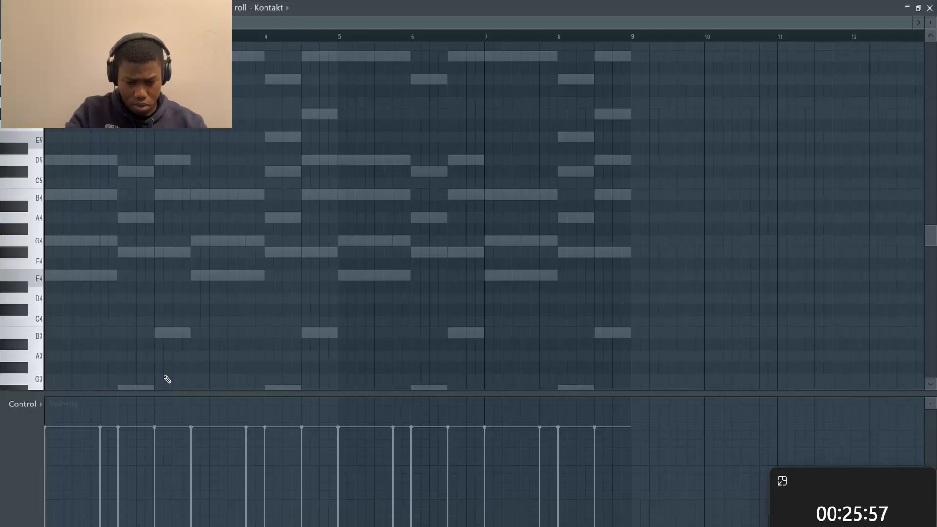
Add half-bar Kontakt notes E4, B4, G4 and B4 in the second halves of bars 1 to 4, and repeat them in bars 5 to 8.
{"action": "key", "text": "space"}
{"action": "left_click", "coordinate": [85, 275]}
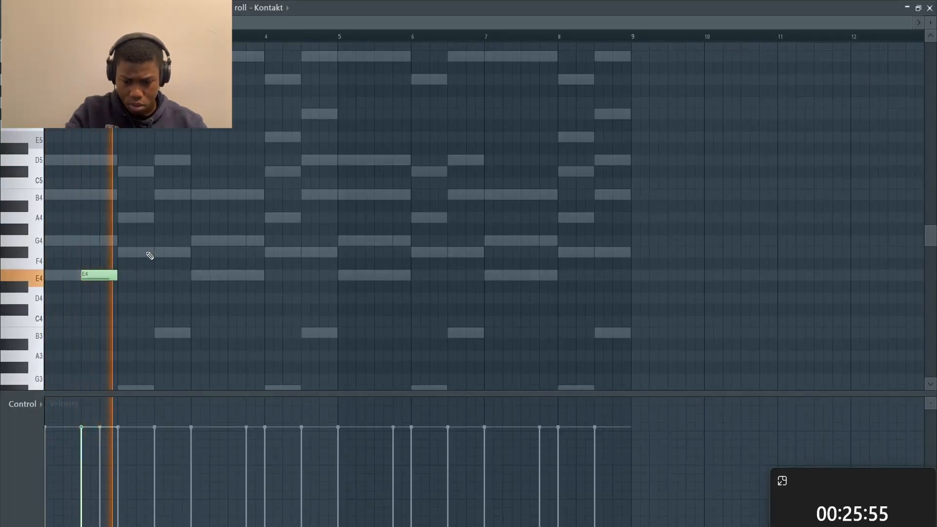
{"action": "key", "text": "space"}
{"action": "key", "text": "space"}
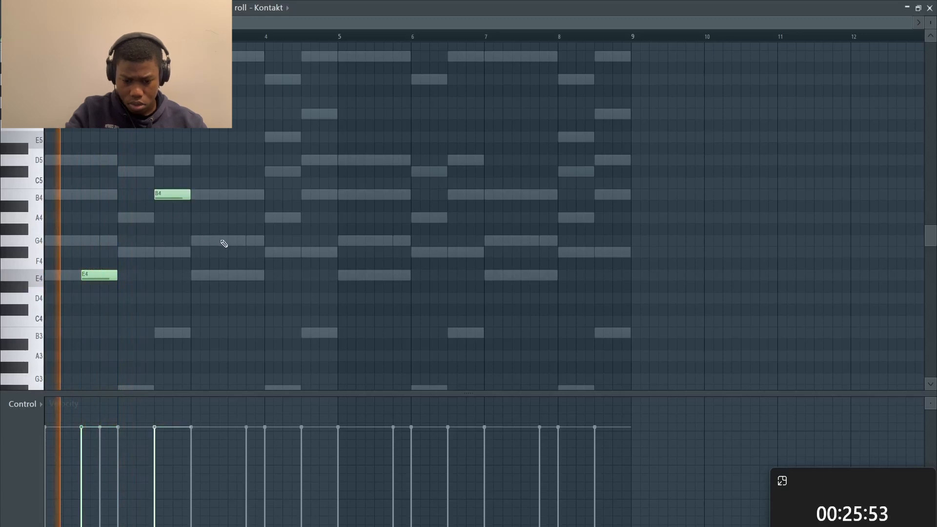
{"action": "left_click", "coordinate": [235, 240]}
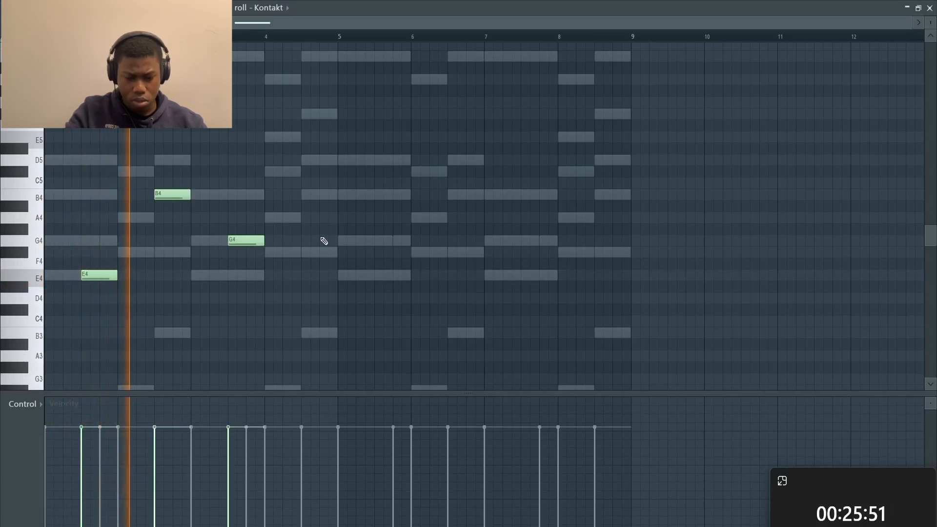
{"action": "left_click", "coordinate": [303, 194]}
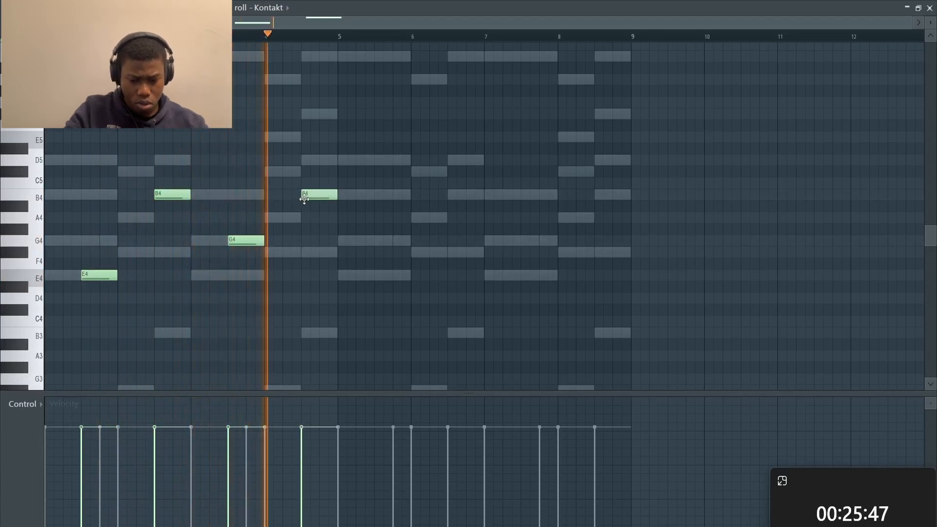
{"action": "key", "text": "space"}
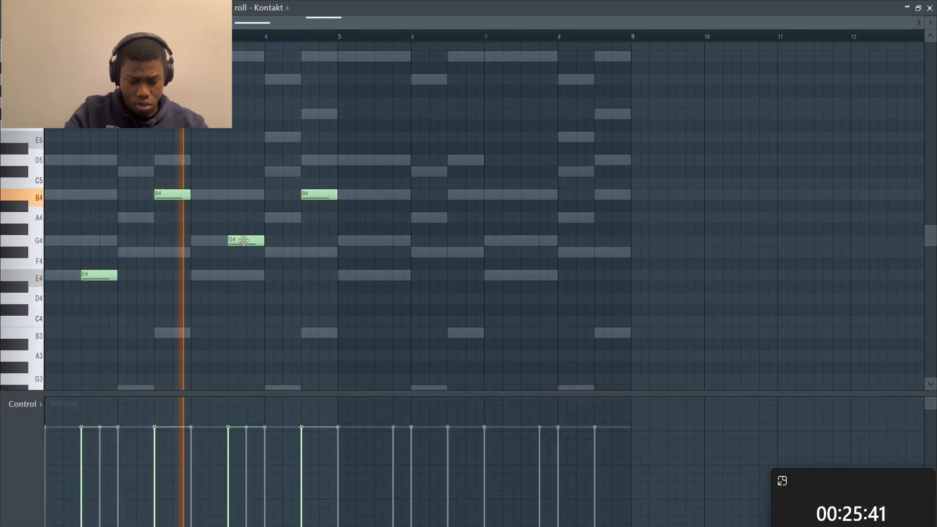
{"action": "key", "text": "ctrl+v"}
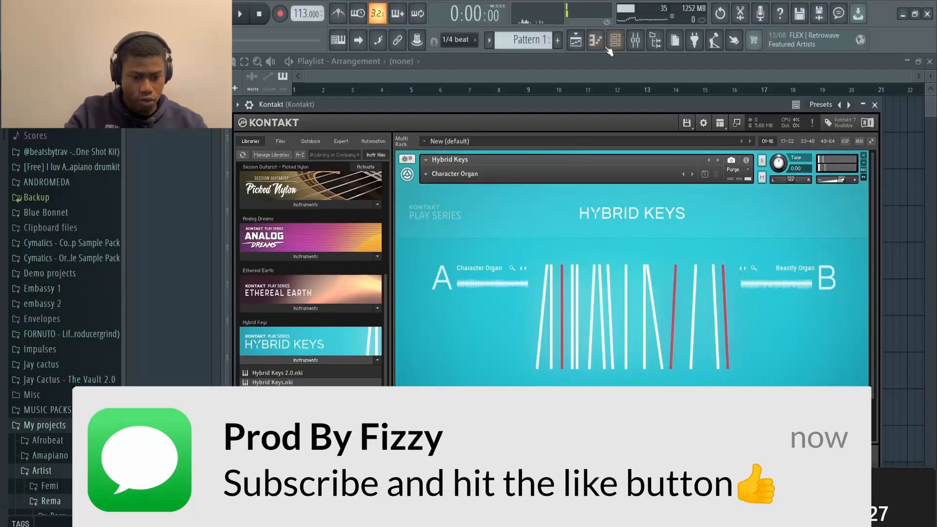
Open the Xpand!2 channel's instrument and bring up its preset choices.
{"action": "key", "text": "F6"}
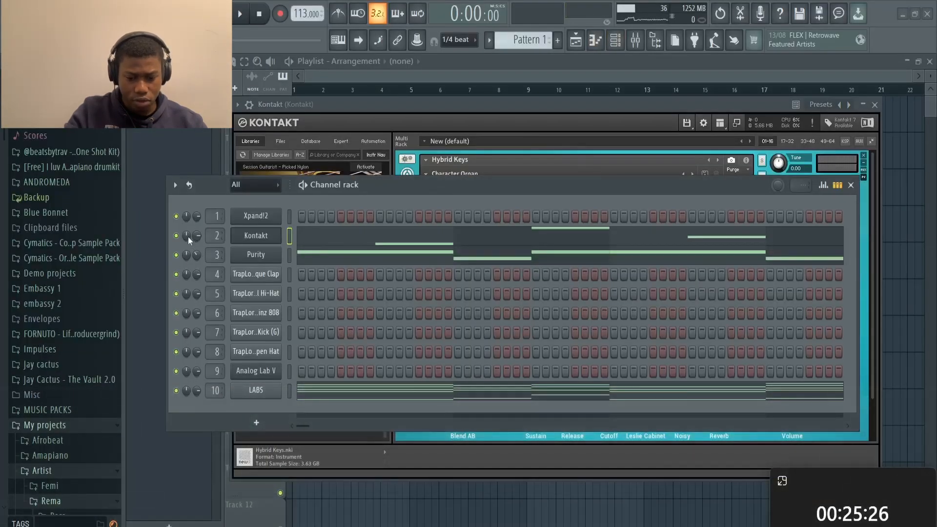
{"action": "left_click", "coordinate": [248, 219]}
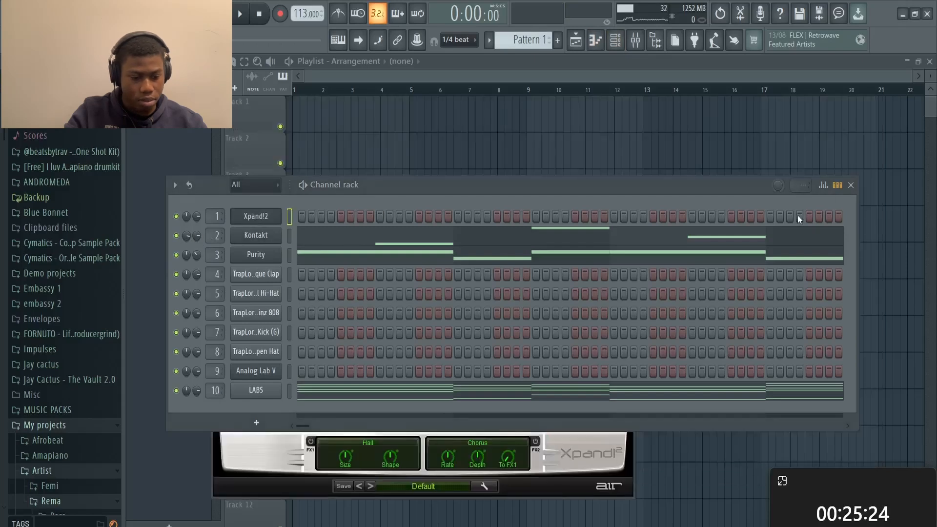
{"action": "left_click", "coordinate": [850, 185]}
{"action": "left_click", "coordinate": [379, 486]}
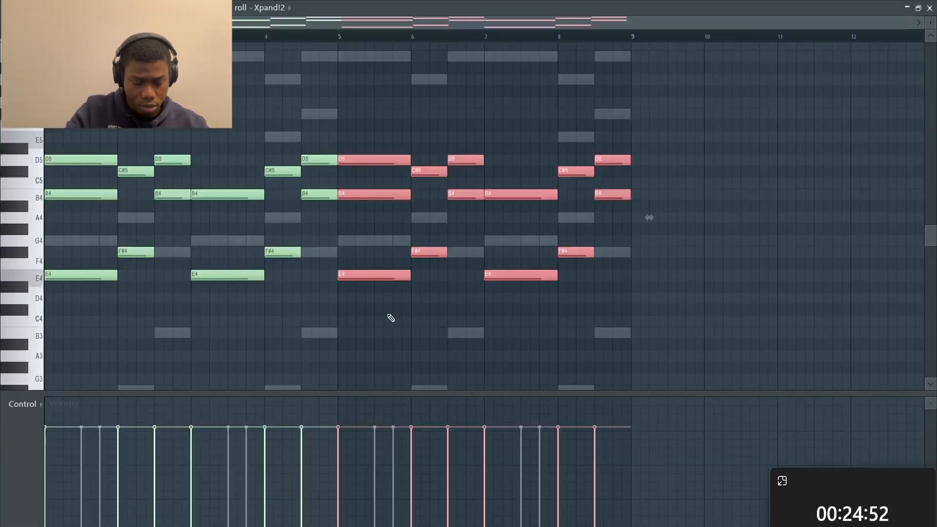
Deselect the duplicated Xpand!2 notes in bars 5 to 8 and play the pattern.
{"action": "left_click", "coordinate": [405, 353]}
{"action": "key", "text": "space"}
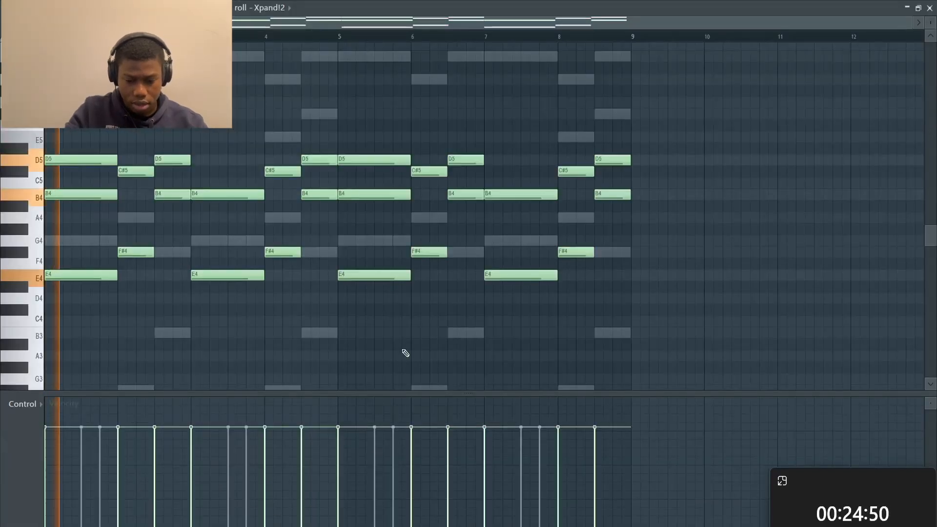
Close the Xpand!2 piano roll and instrument window, stop playback and show the channel rack.
{"action": "left_click", "coordinate": [929, 8]}
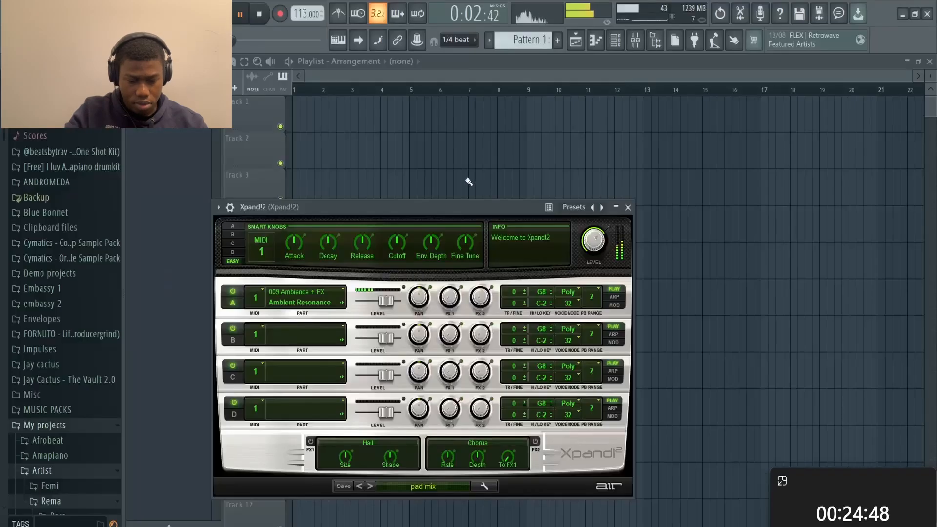
{"action": "left_click", "coordinate": [628, 208]}
{"action": "left_click", "coordinate": [621, 42]}
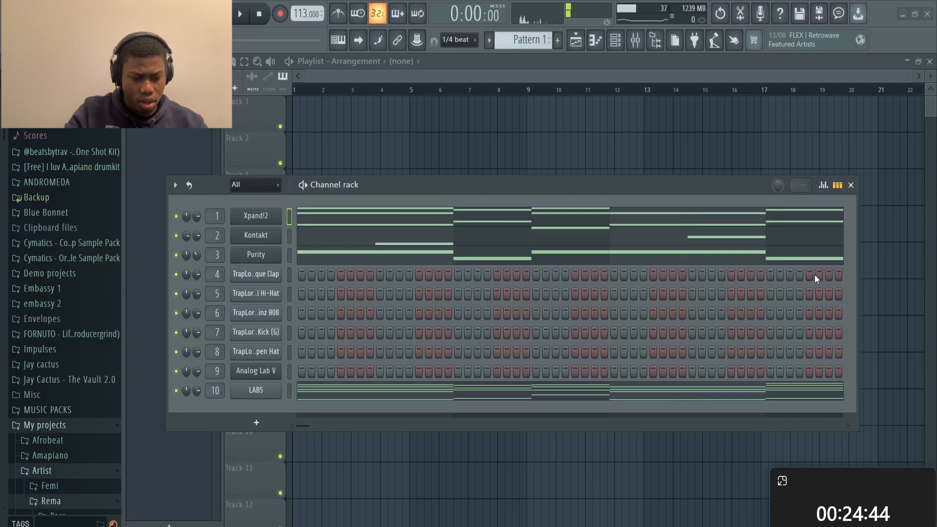
Open the Analog Lab V channel's instrument and load the Ambi Horns preset from its liked presets.
{"action": "left_click", "coordinate": [850, 185]}
{"action": "left_click_drag", "start_coordinate": [341, 168], "coordinate": [390, 79]}
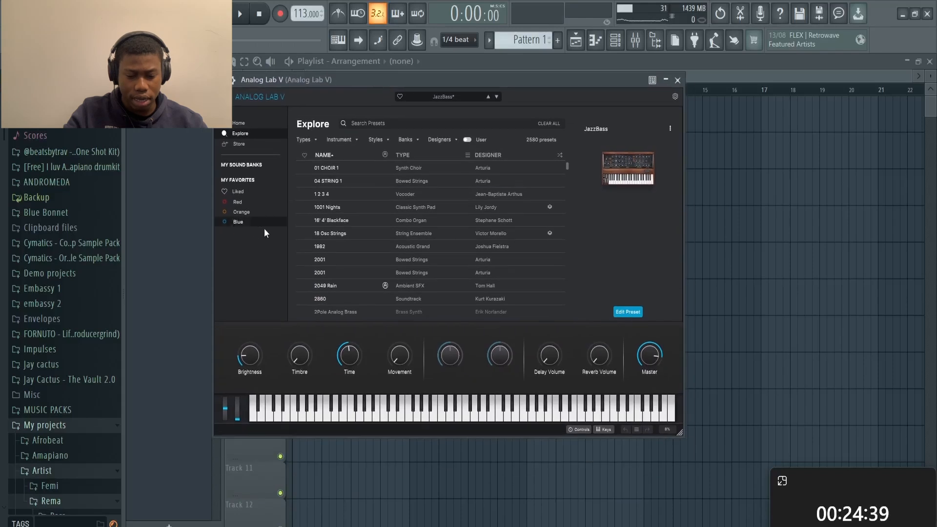
{"action": "left_click", "coordinate": [253, 145]}
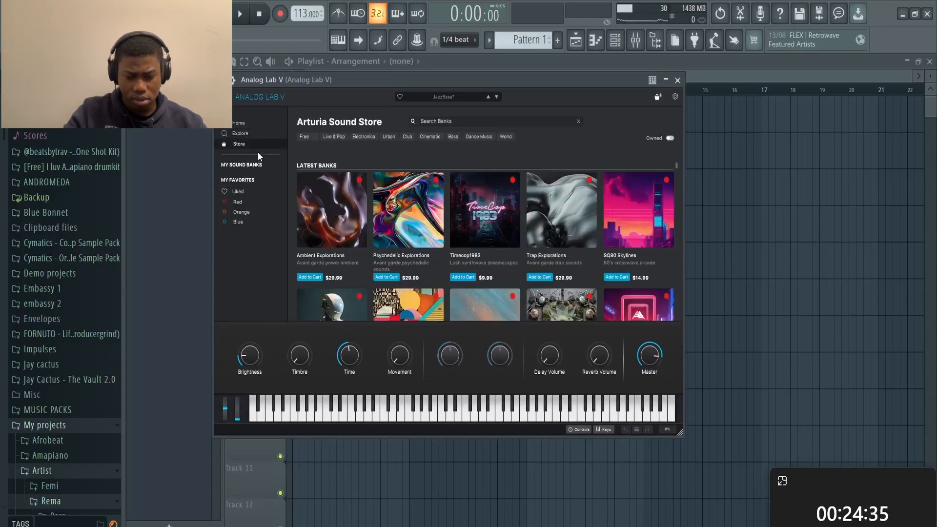
{"action": "left_click", "coordinate": [246, 191]}
{"action": "left_click", "coordinate": [327, 194]}
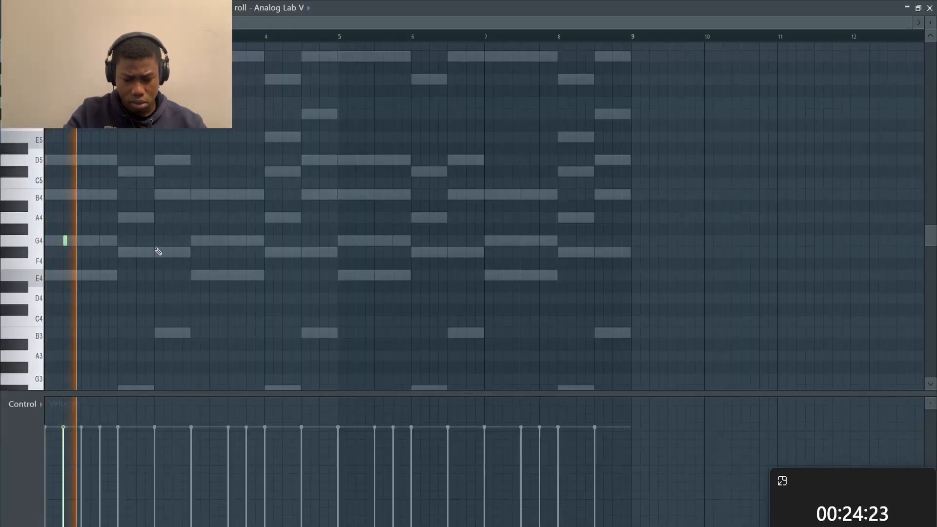
Add short Analog Lab V notes F#4, B4 and F#4 on beat 2 of bars 2, 3 and 4.
{"action": "left_click", "coordinate": [138, 252]}
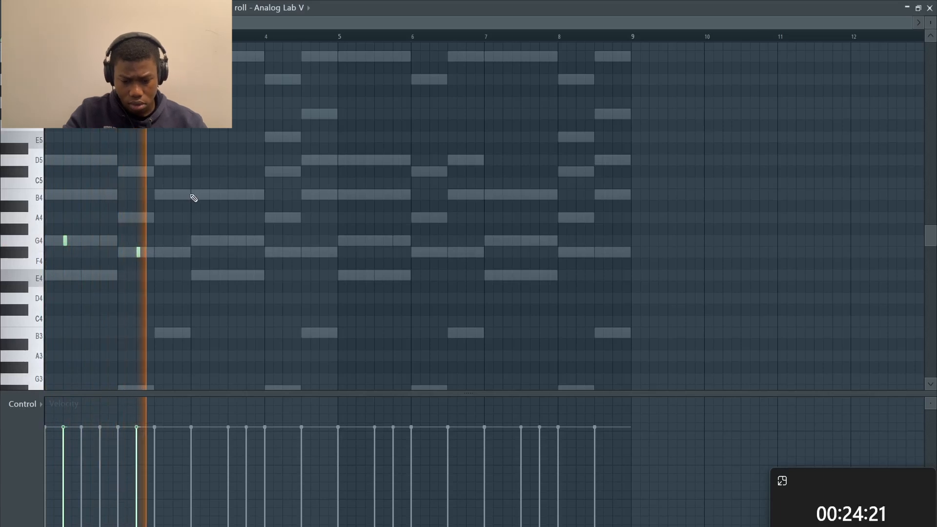
{"action": "left_click", "coordinate": [213, 194]}
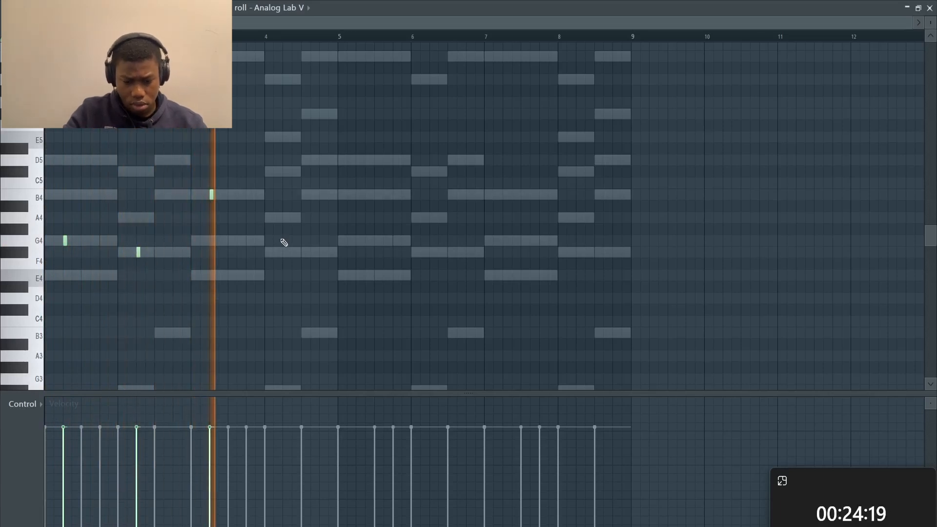
{"action": "left_click", "coordinate": [285, 252]}
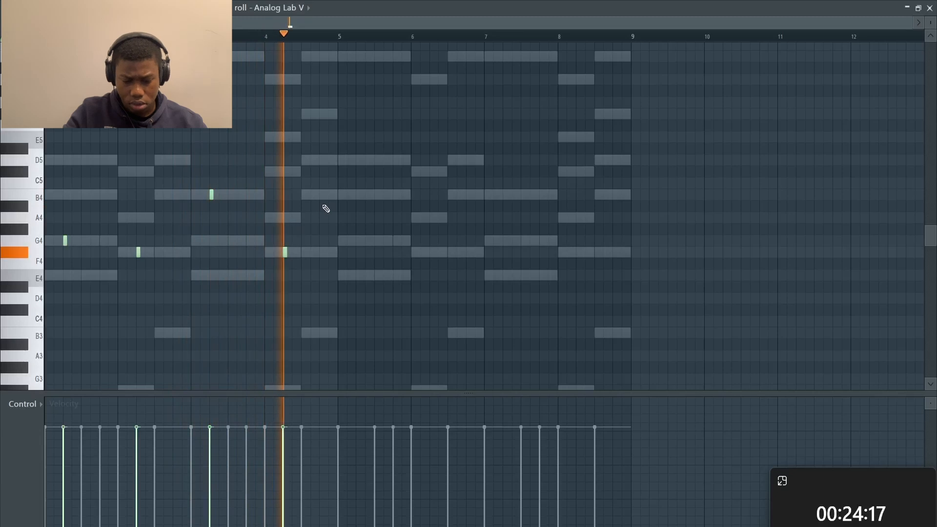
{"action": "key", "text": "space"}
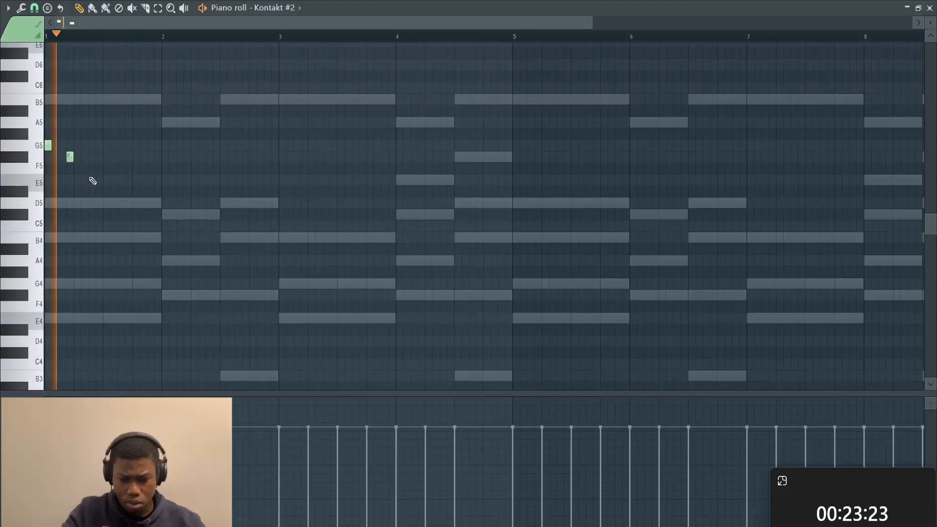
Add short Kontakt #2 melody notes from bar 1 to the start of bar 3, rising from E5 to B5 and falling back to E5.
{"action": "left_click", "coordinate": [92, 179]}
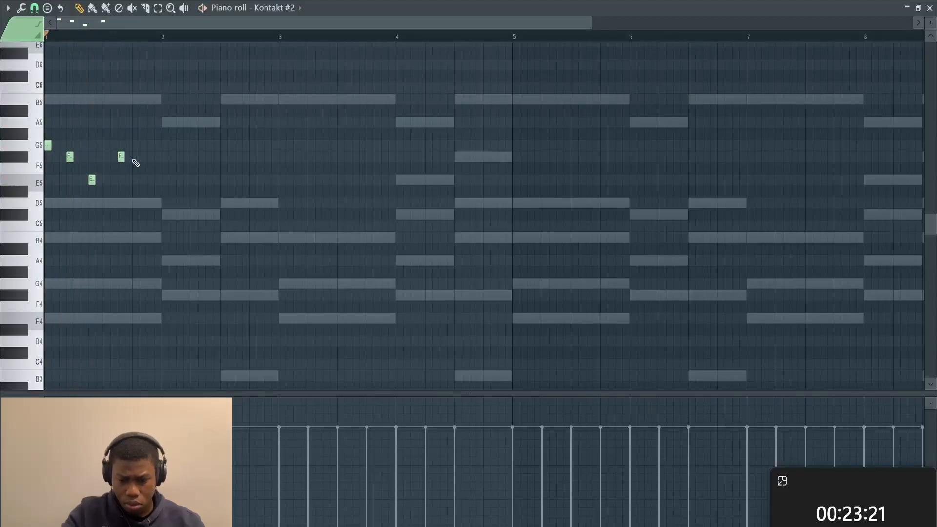
{"action": "left_click", "coordinate": [151, 145]}
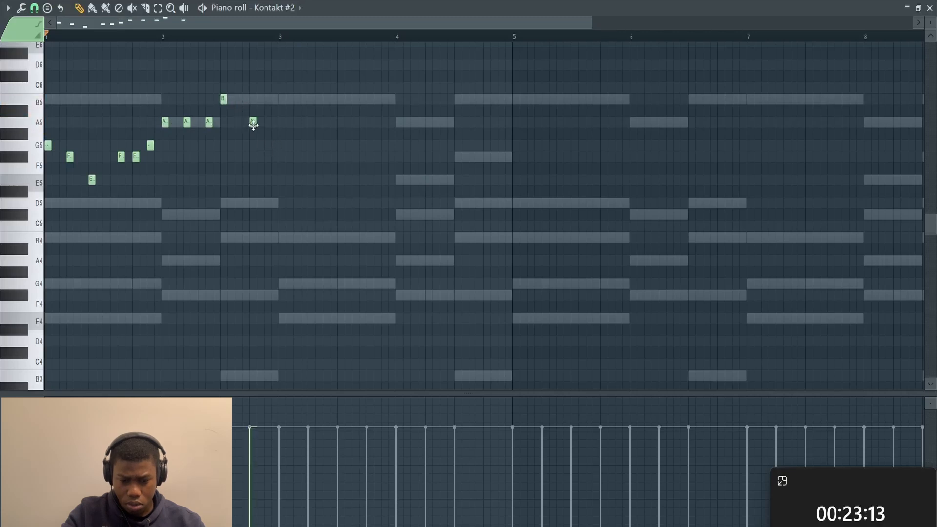
{"action": "left_click", "coordinate": [282, 179]}
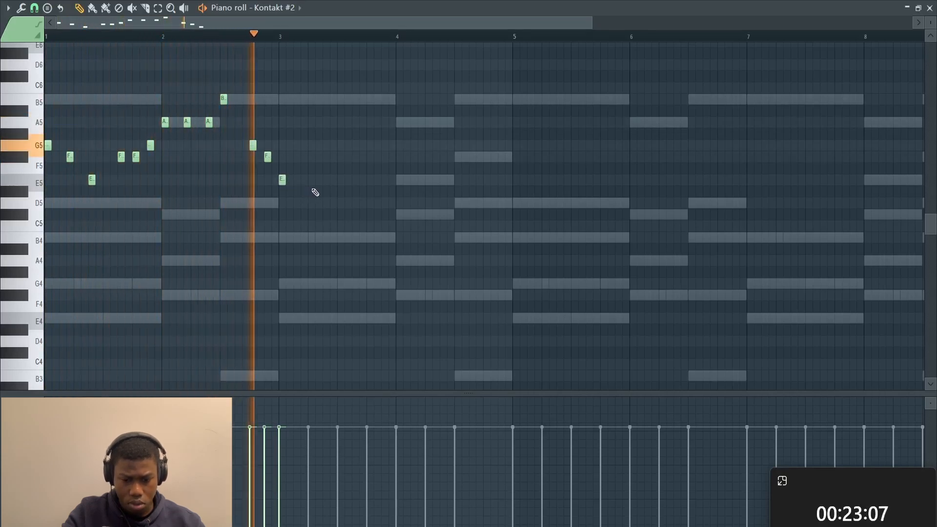
Fill the rest of bar 3 with short Kontakt #2 notes between E5 and G5, and bar 4 with A5 and F#5 notes.
{"action": "left_click", "coordinate": [326, 156]}
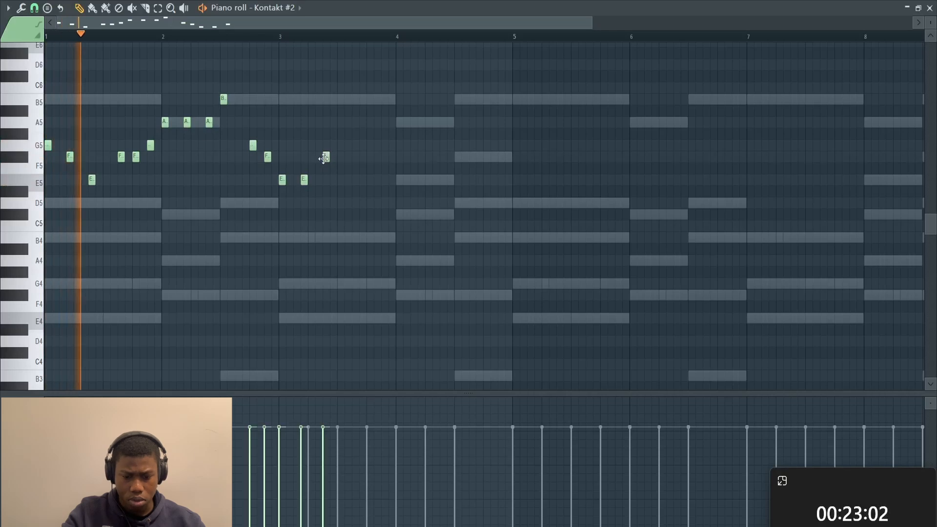
{"action": "left_click", "coordinate": [355, 179]}
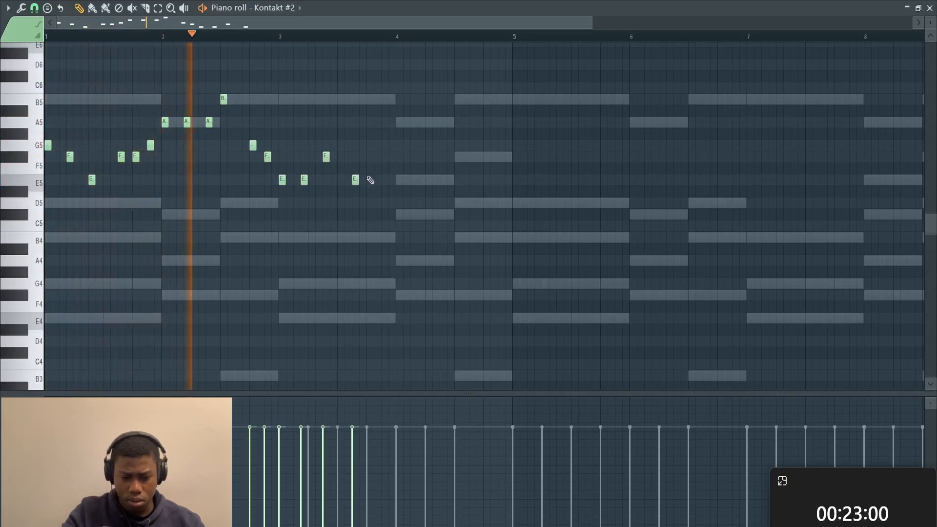
{"action": "left_click", "coordinate": [370, 156]}
{"action": "left_click", "coordinate": [385, 145]}
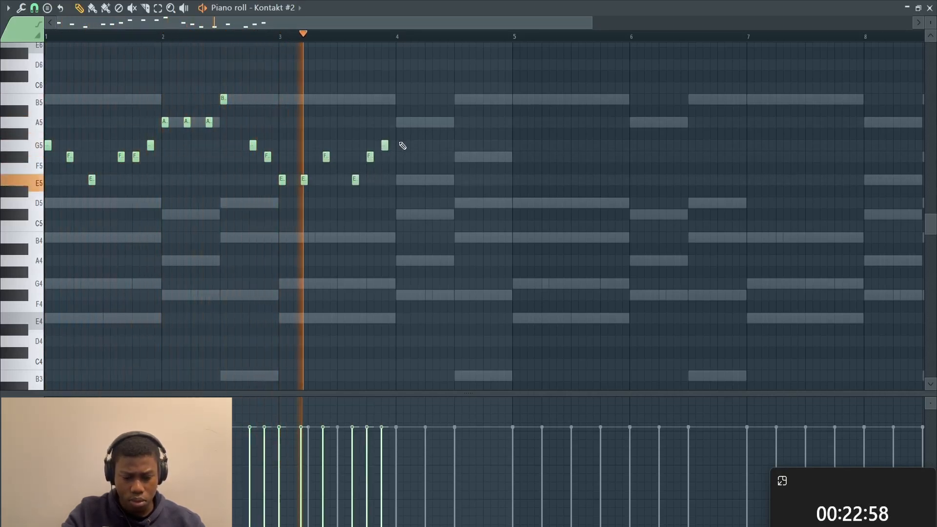
{"action": "left_click", "coordinate": [406, 123]}
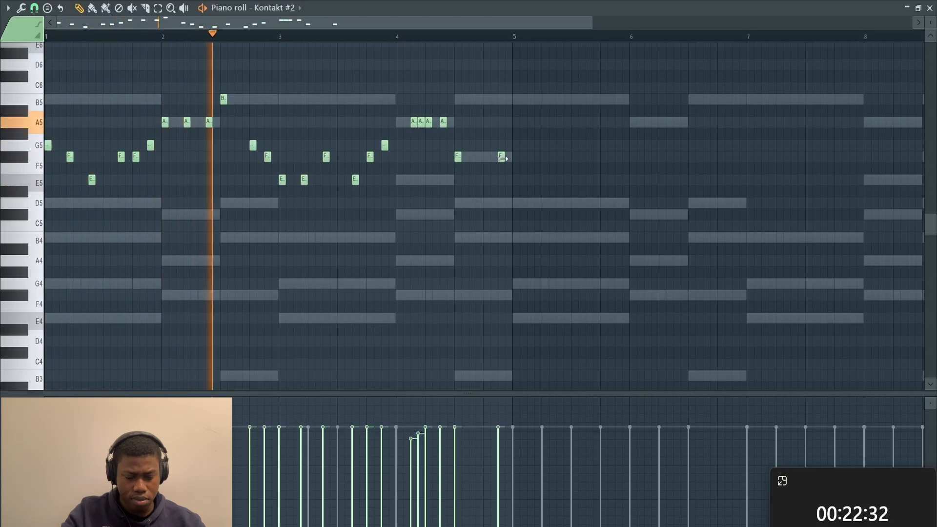
Duplicate the four-bar Kontakt #2 melody into bars 5 to 8 and deselect the copied notes.
{"action": "key", "text": "ctrl+b"}
{"action": "key", "text": "shift+Right"}
{"action": "left_click", "coordinate": [443, 282], "text": "ctrl"}
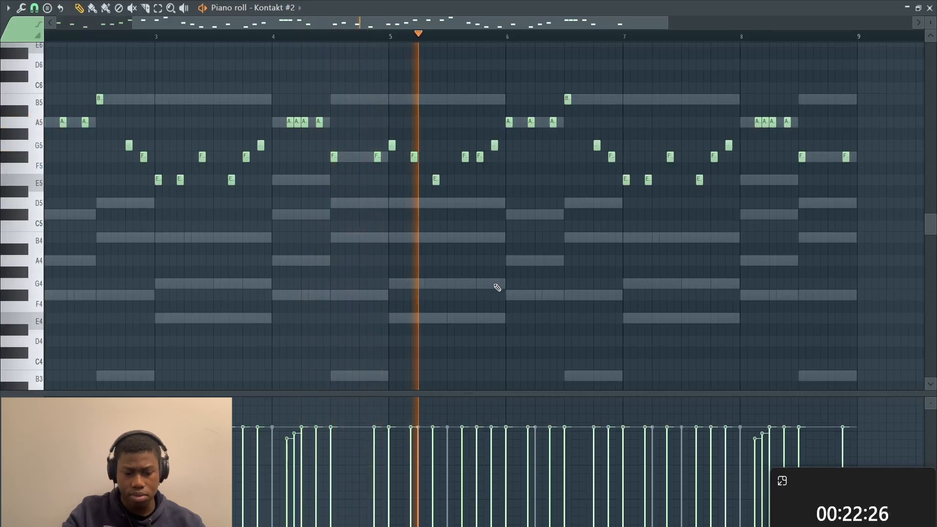
{"action": "scroll", "coordinate": [580, 275], "scroll_direction": "down", "scroll_amount": 2, "text": "ctrl"}
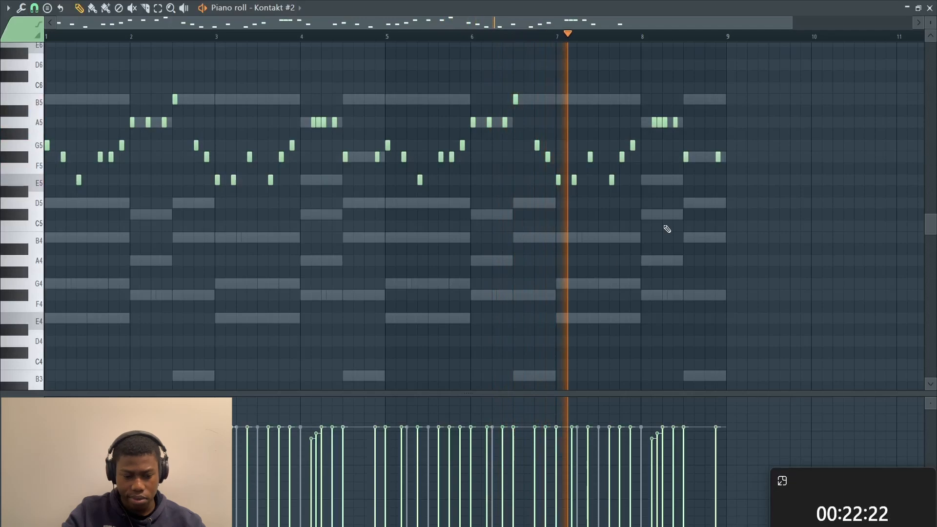
Close the Kontakt #2 piano roll, stop playback and close the Analog Lab V window.
{"action": "left_click", "coordinate": [930, 7]}
{"action": "left_click", "coordinate": [689, 193]}
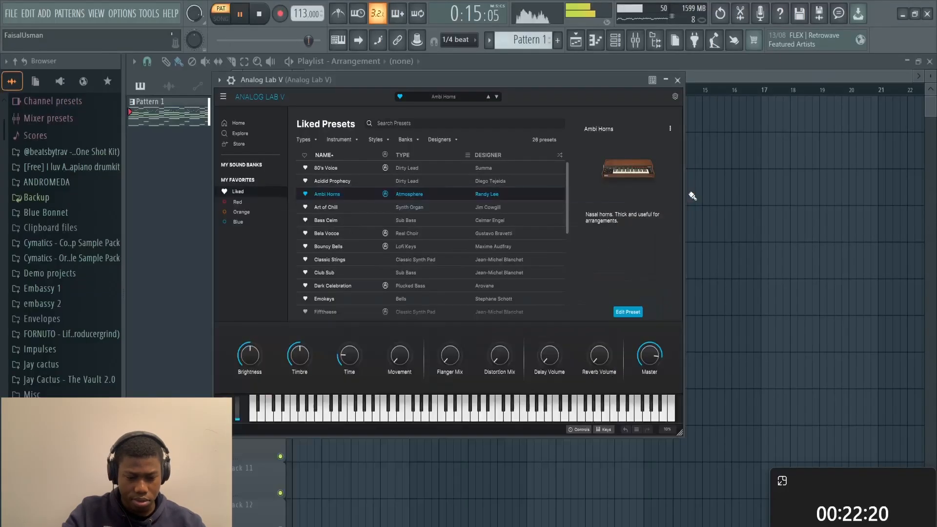
{"action": "key", "text": "space"}
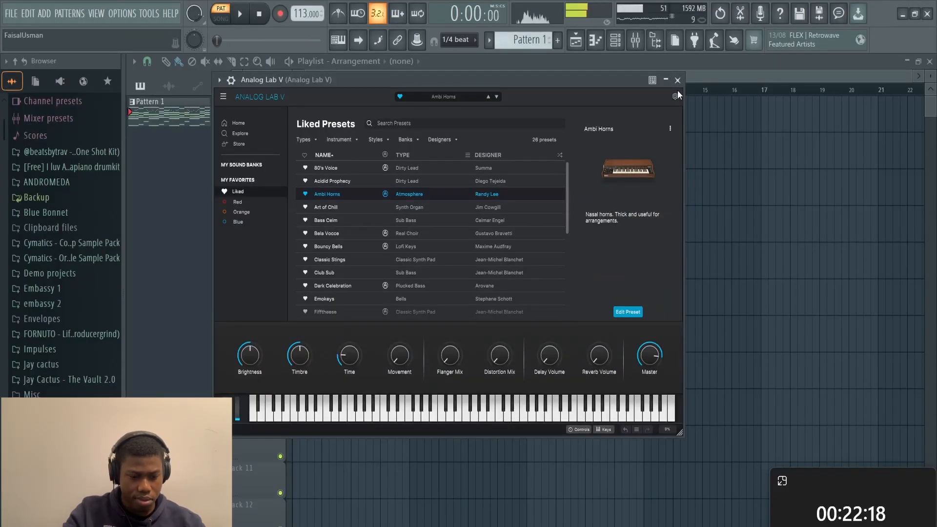
{"action": "left_click", "coordinate": [678, 80]}
Set up Fruity parametric EQ 2 on the Cymatics - 808 Mob Clap 1 mixer insert with a low cut and a 2.7 dB band 4 dip.
{"action": "left_click", "coordinate": [636, 40]}
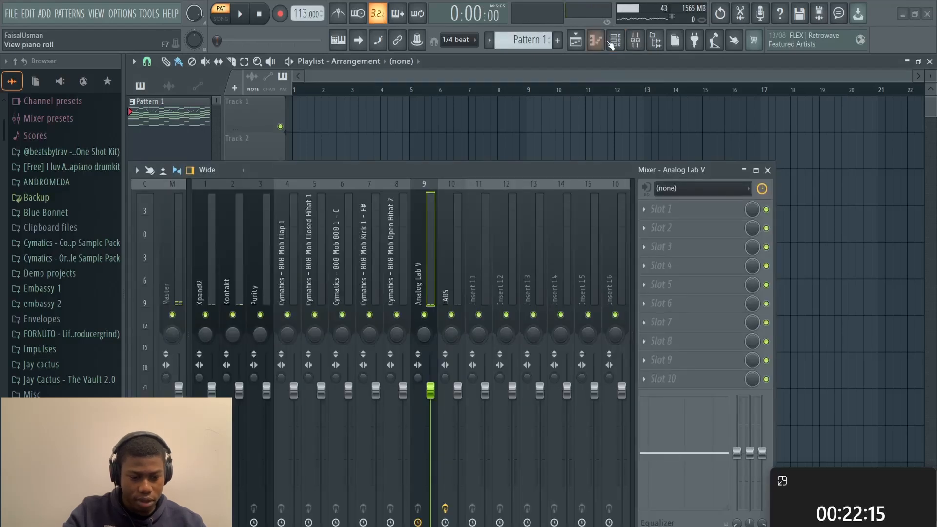
{"action": "left_click", "coordinate": [614, 42]}
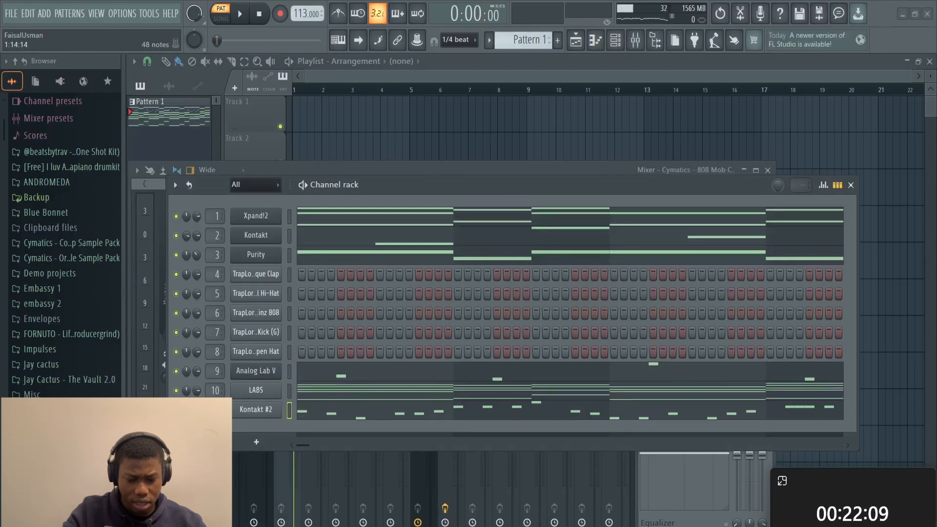
{"action": "left_click", "coordinate": [850, 186]}
{"action": "key", "text": "space"}
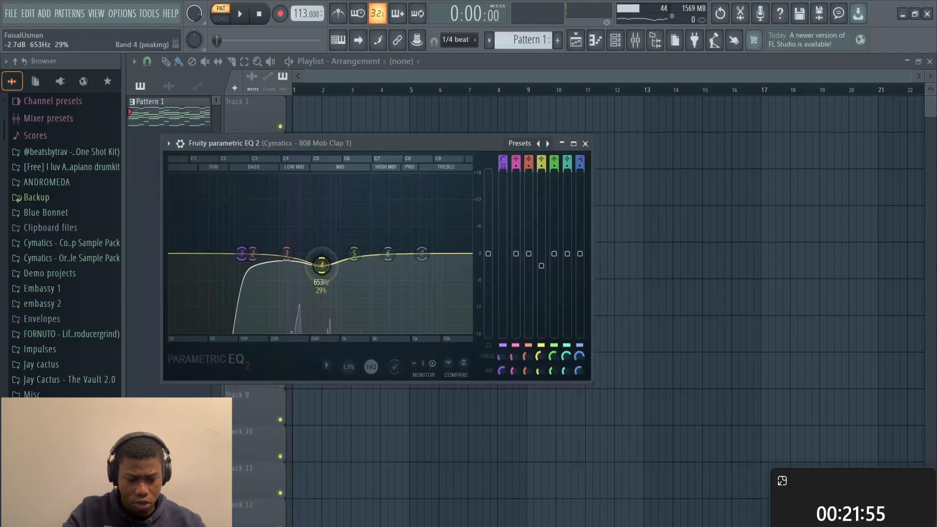
Adjust bands 7 and 5 of the Clap 1 insert's equalizer while the pattern plays, and close the equalizer.
{"action": "key", "text": "space"}
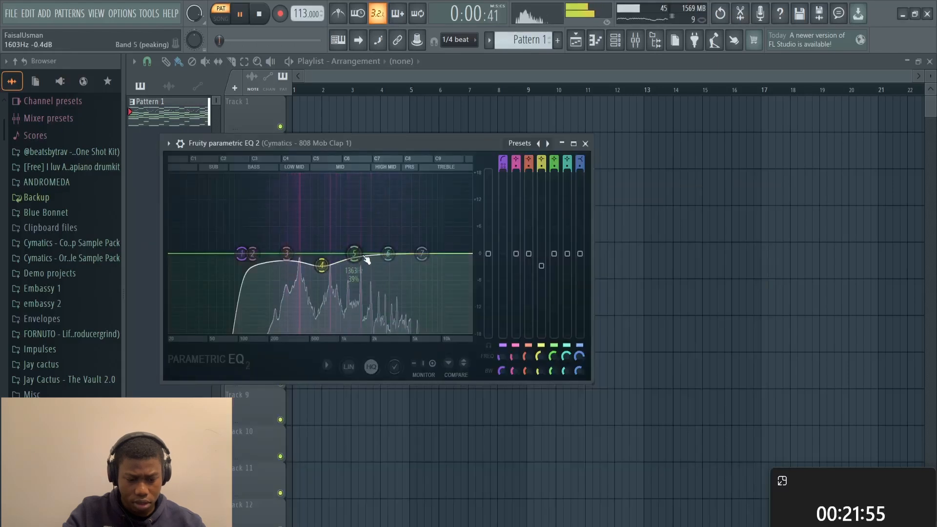
{"action": "left_click_drag", "start_coordinate": [422, 254], "coordinate": [416, 278]}
{"action": "scroll", "coordinate": [357, 257], "scroll_direction": "down", "scroll_amount": 5}
{"action": "left_click_drag", "start_coordinate": [357, 259], "coordinate": [359, 262]}
{"action": "left_click", "coordinate": [585, 143]}
{"action": "key", "text": "space"}
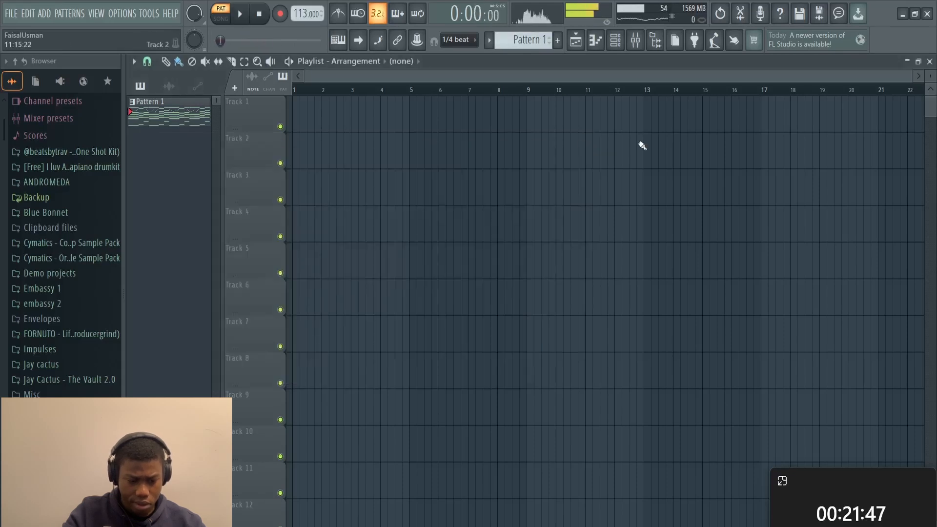
Split Pattern 1 by channel into separate instrument patterns and close the mixer.
{"action": "key", "text": "F9"}
{"action": "right_click", "coordinate": [162, 107]}
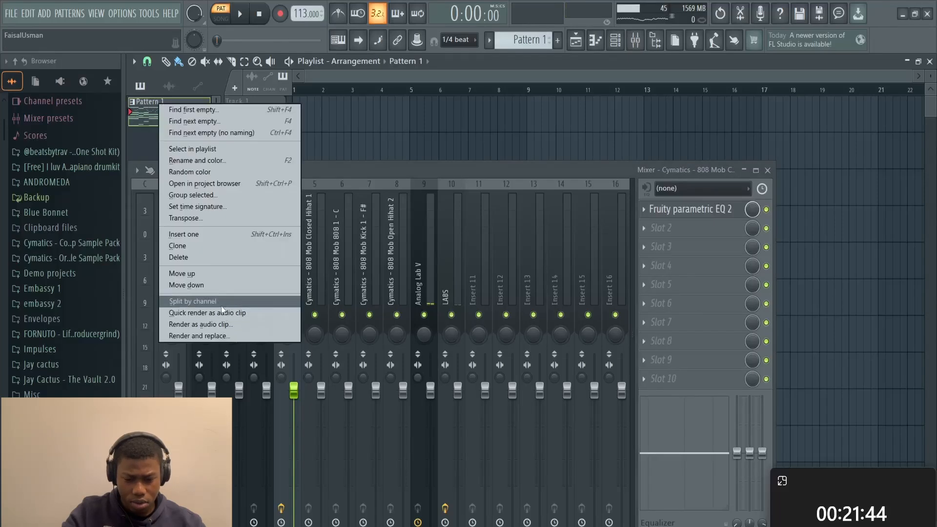
{"action": "left_click", "coordinate": [221, 304]}
{"action": "left_click", "coordinate": [767, 171]}
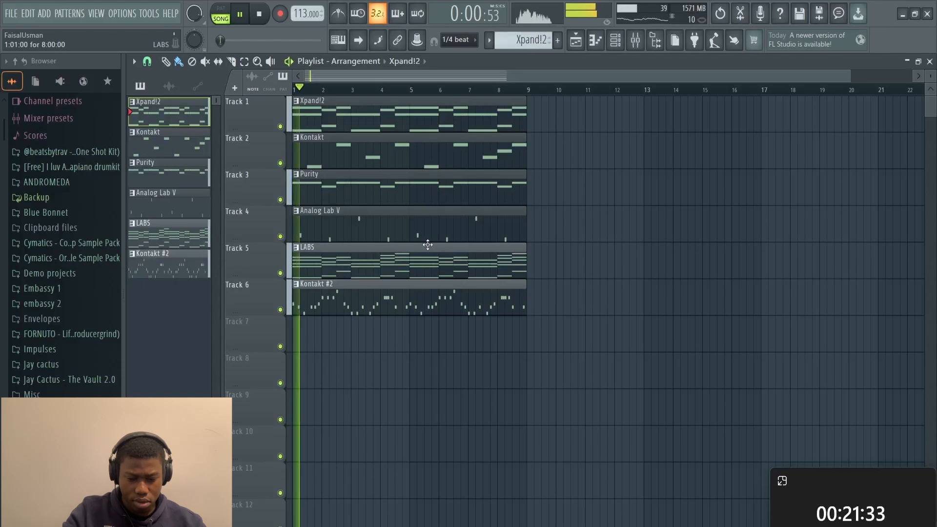
Duplicate the LABS, Xpand!2 and Purity playlist clips into bars 9 to 16, and again into bars 17 to 24.
{"action": "left_click", "coordinate": [426, 254]}
{"action": "key", "text": "ctrl+b"}
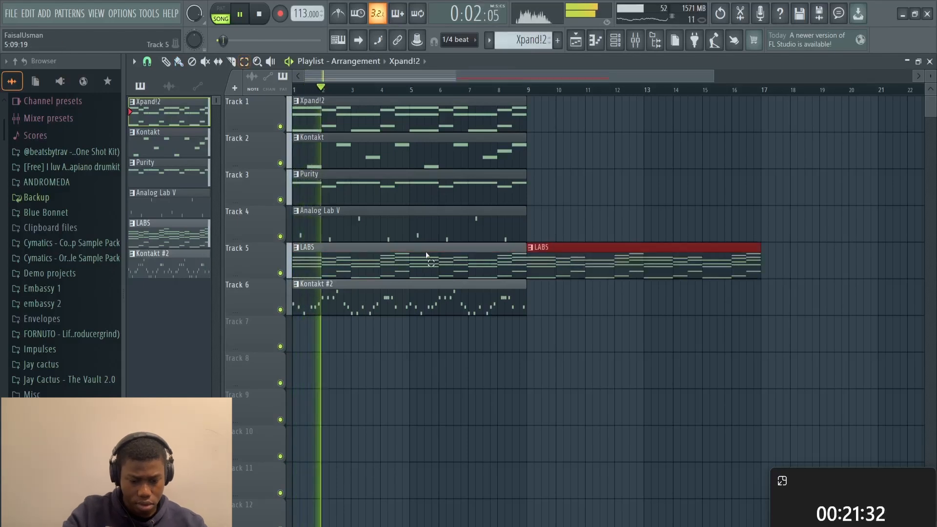
{"action": "left_click", "coordinate": [439, 146]}
{"action": "left_click", "coordinate": [441, 114]}
{"action": "key", "text": "ctrl+b"}
{"action": "left_click", "coordinate": [459, 186]}
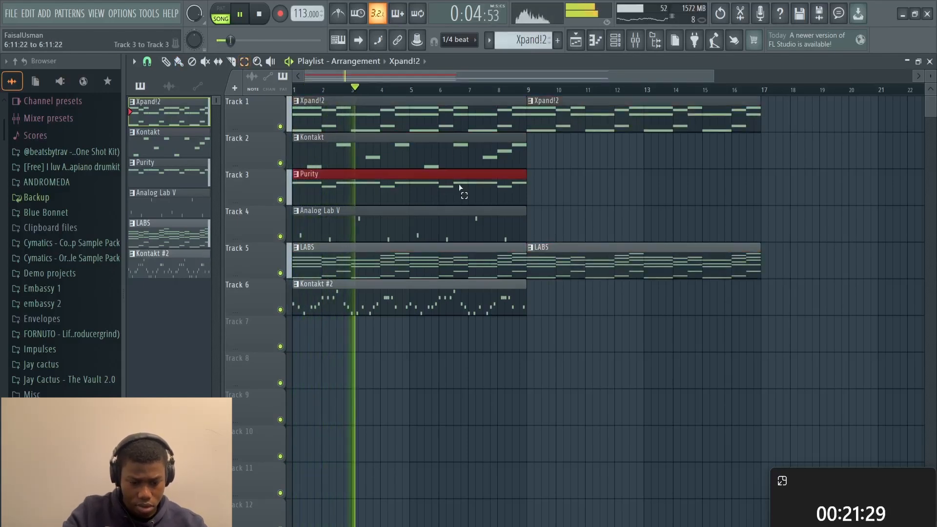
{"action": "key", "text": "ctrl+b"}
{"action": "left_click_drag", "start_coordinate": [688, 276], "coordinate": [578, 116]}
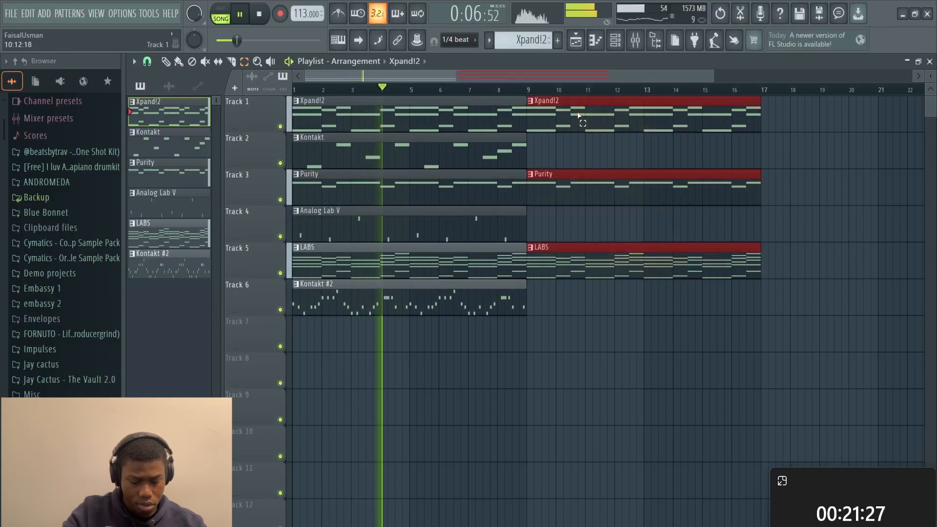
{"action": "key", "text": "ctrl+b"}
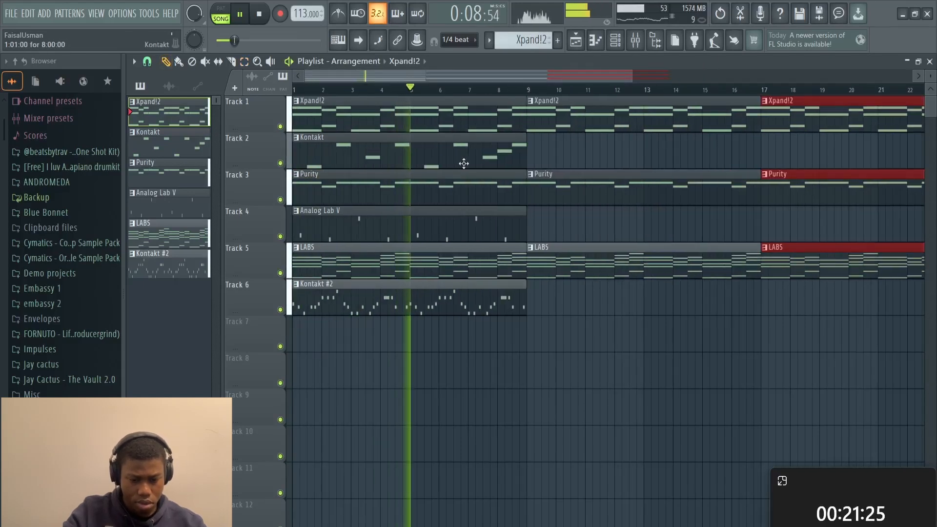
Place a copy of the Kontakt clip on Track 2 starting at bar 17.
{"action": "left_click", "coordinate": [462, 164]}
{"action": "scroll", "coordinate": [462, 164], "scroll_direction": "right", "scroll_amount": 4}
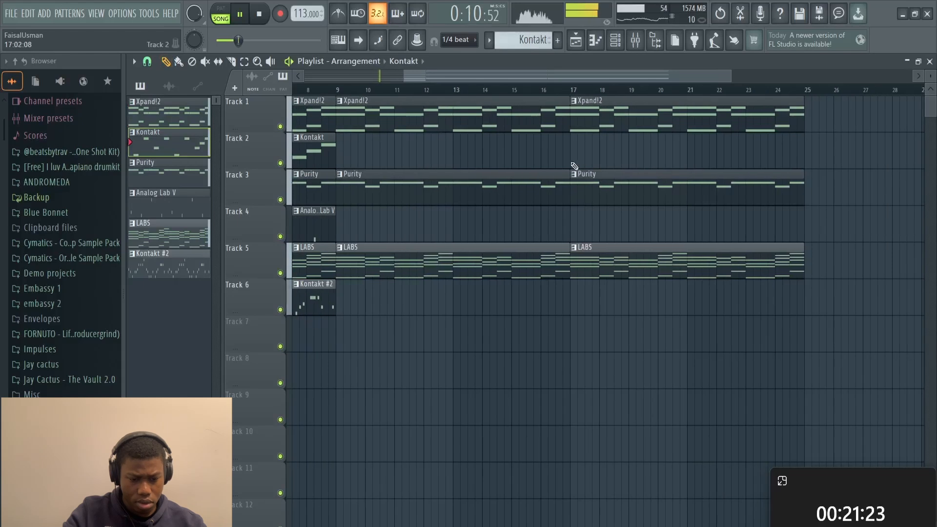
{"action": "left_click", "coordinate": [573, 163]}
Place a copy of the Analog Lab V clip on Track 4 starting at bar 9.
{"action": "scroll", "coordinate": [568, 164], "scroll_direction": "left", "scroll_amount": 4}
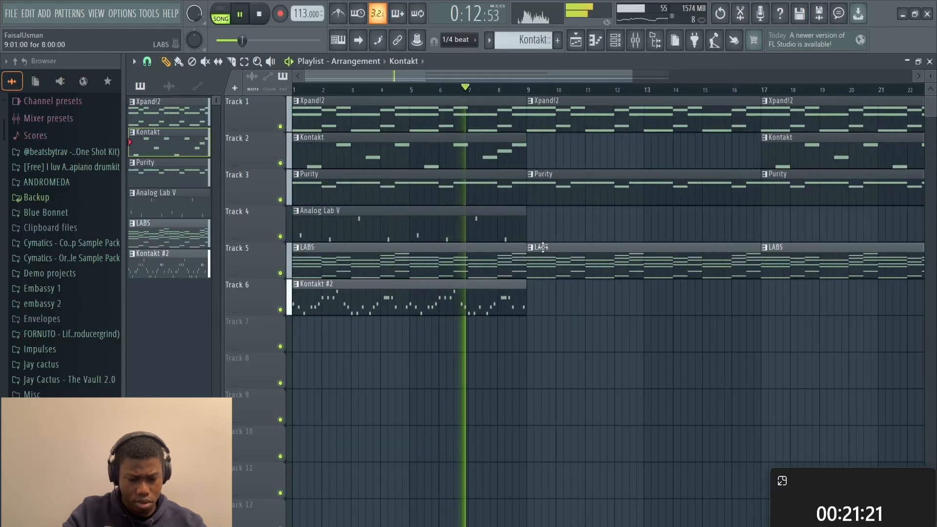
{"action": "left_click", "coordinate": [482, 220]}
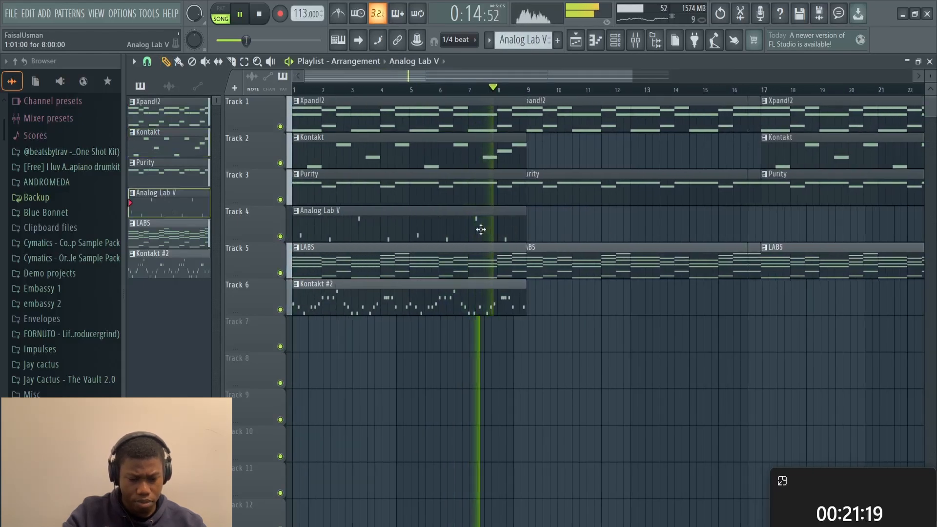
{"action": "scroll", "coordinate": [383, 243], "scroll_direction": "right", "scroll_amount": 4}
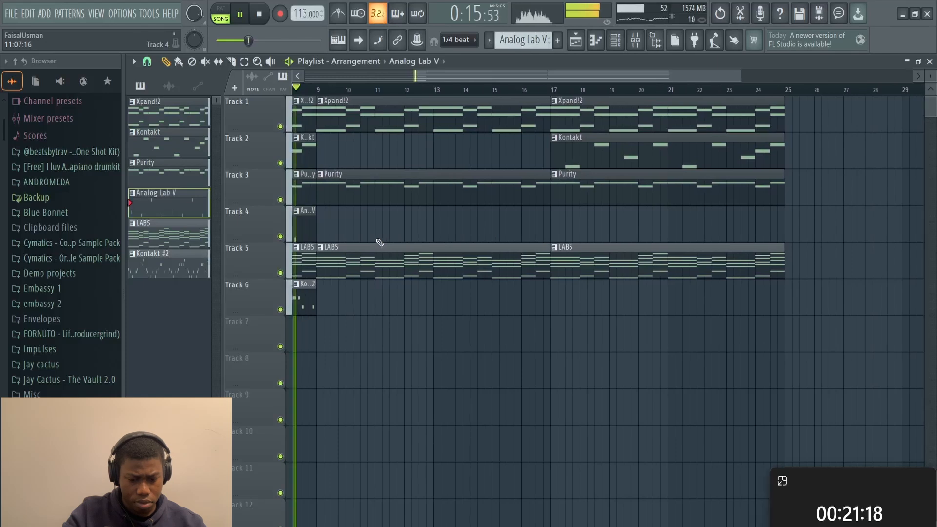
{"action": "left_click", "coordinate": [319, 236]}
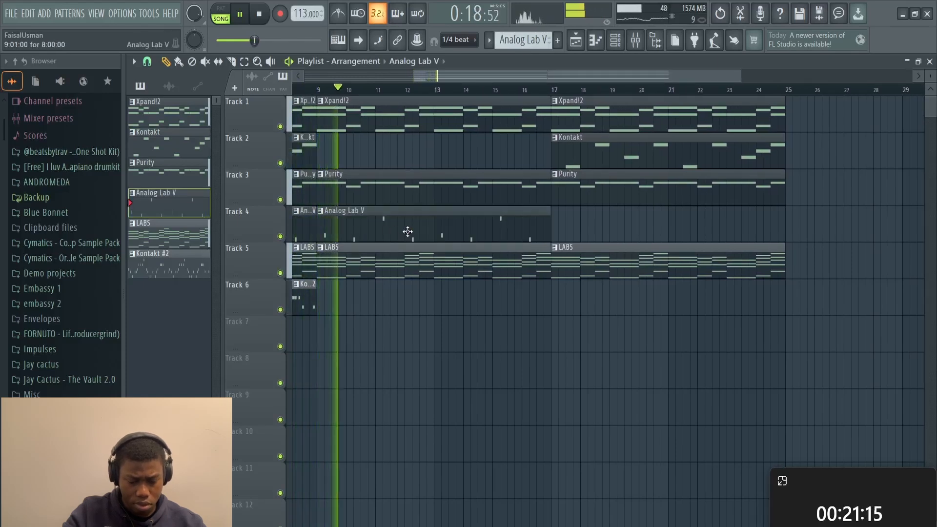
Lower the Xpand!2, Kontakt, Purity, Clap 1, Analog Lab V and LABS mixer levels during playback, and pan Analog Lab V left.
{"action": "scroll", "coordinate": [460, 254], "scroll_direction": "down", "scroll_amount": 2}
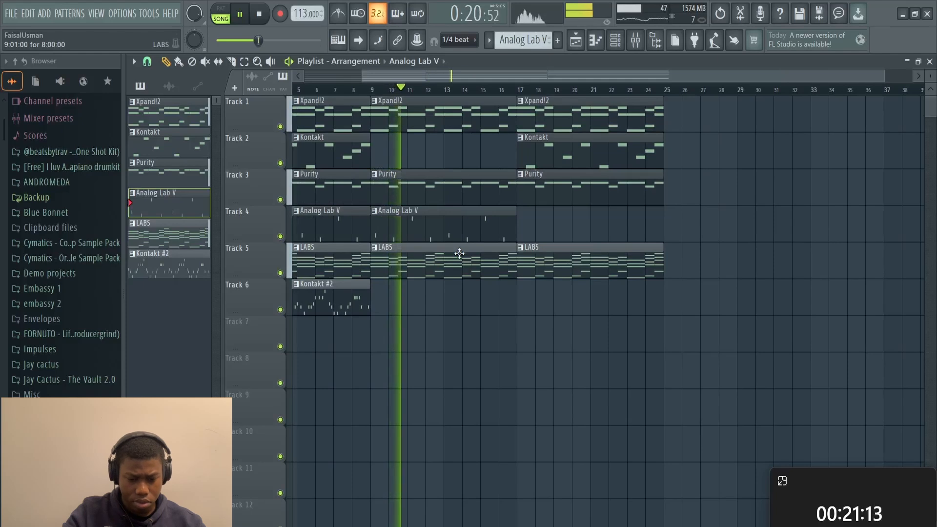
{"action": "scroll", "coordinate": [459, 254], "scroll_direction": "down", "scroll_amount": 1}
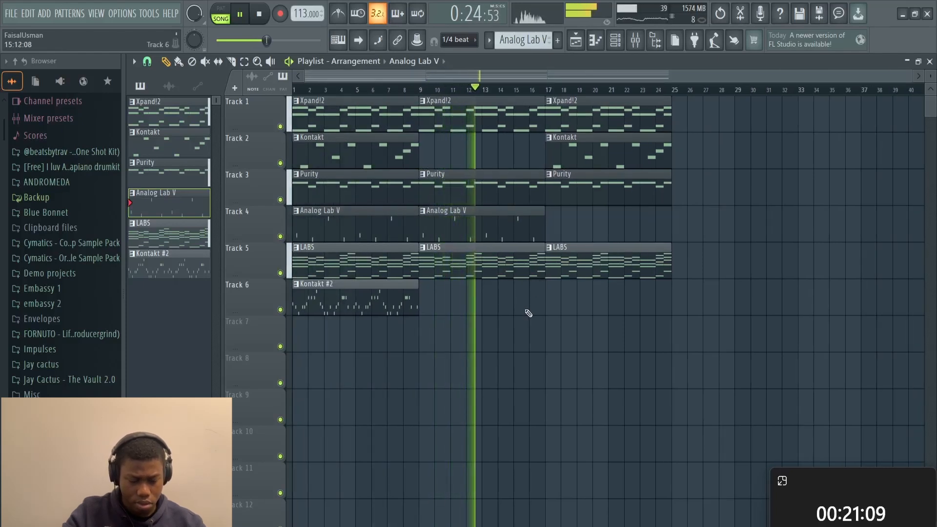
{"action": "scroll", "coordinate": [494, 320], "scroll_direction": "right", "scroll_amount": 4}
{"action": "key", "text": "space"}
{"action": "key", "text": "F9"}
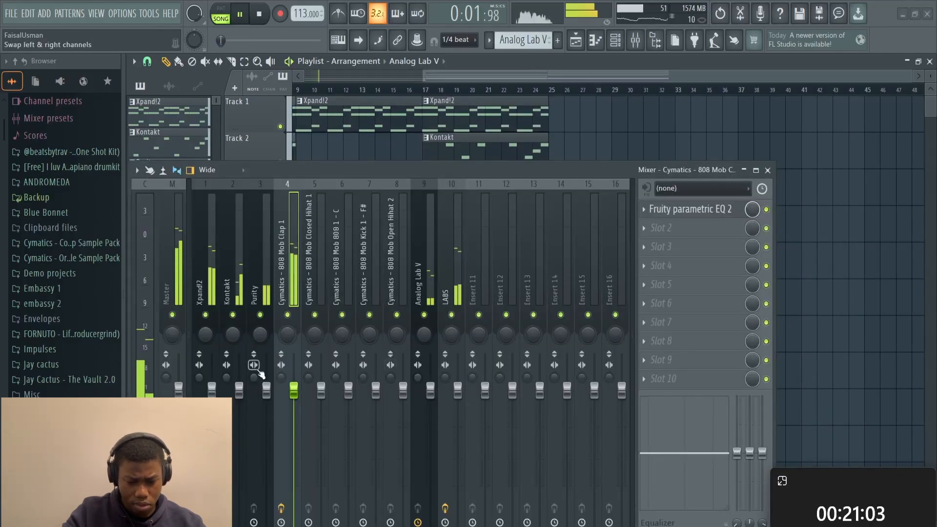
{"action": "left_click", "coordinate": [239, 392]}
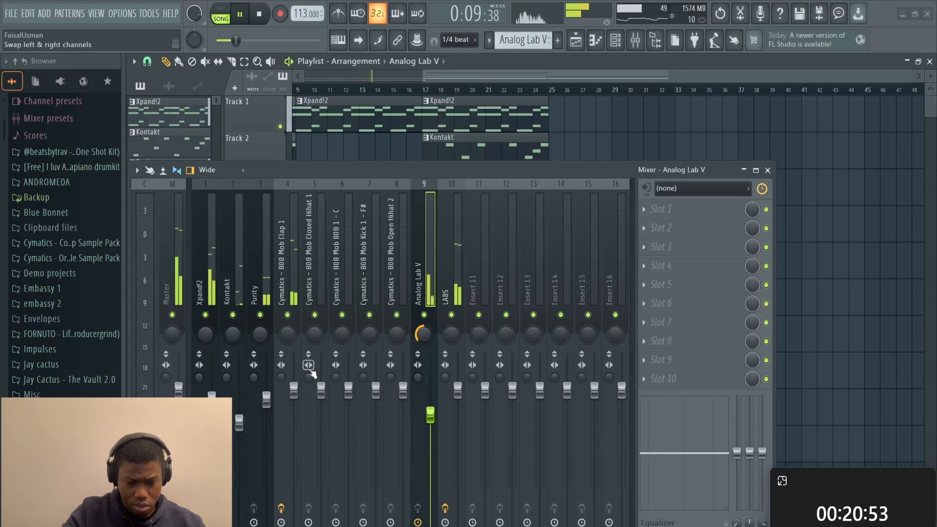
{"action": "left_click", "coordinate": [293, 390]}
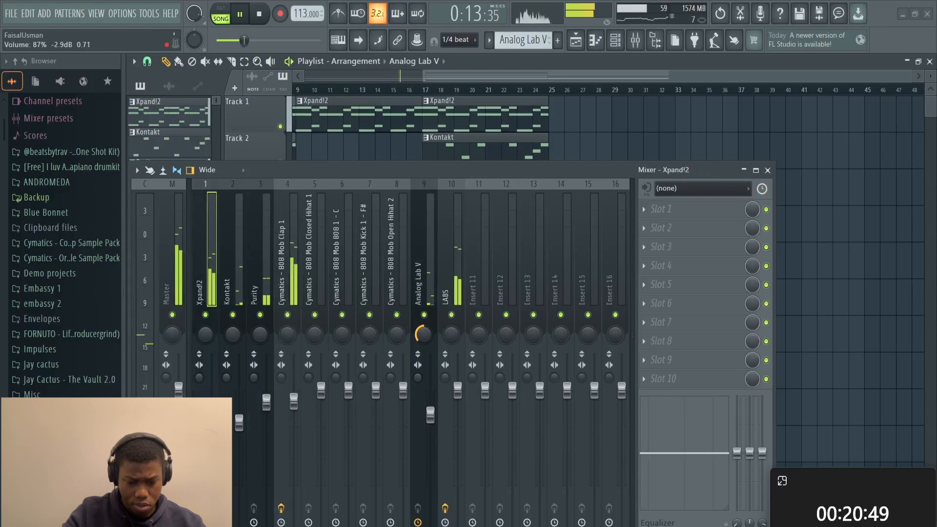
{"action": "left_click", "coordinate": [459, 393]}
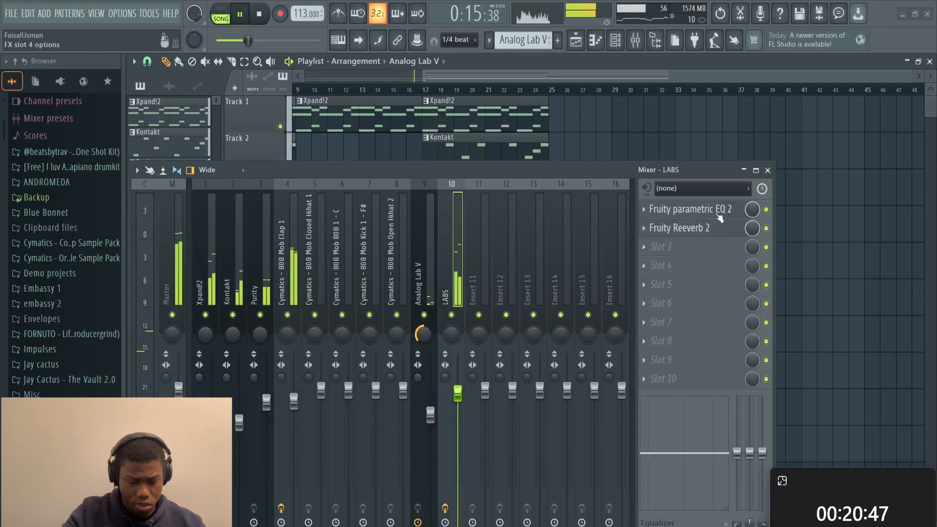
{"action": "key", "text": "space"}
{"action": "left_click", "coordinate": [767, 170]}
Place another copy of the Xpand!2 clip on Track 1 in bar 29.
{"action": "scroll", "coordinate": [517, 125], "scroll_direction": "right", "scroll_amount": 2}
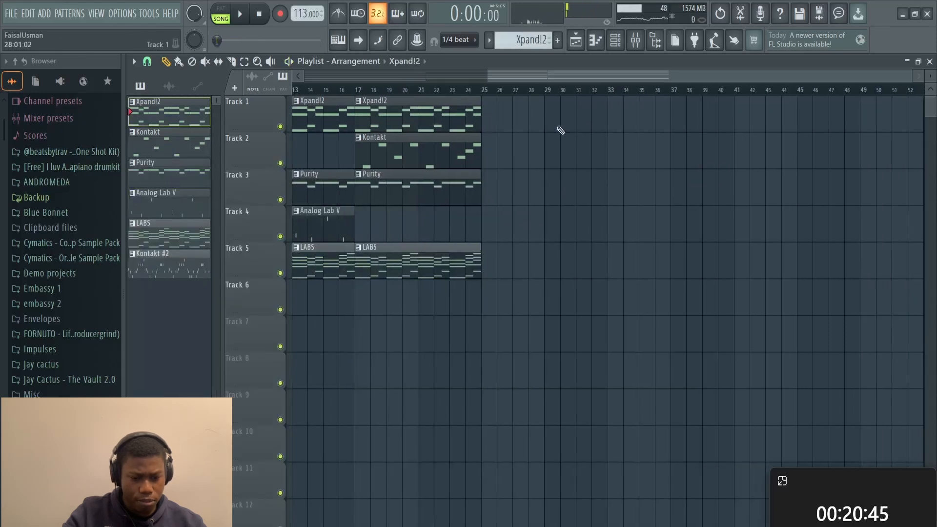
{"action": "left_click", "coordinate": [548, 124]}
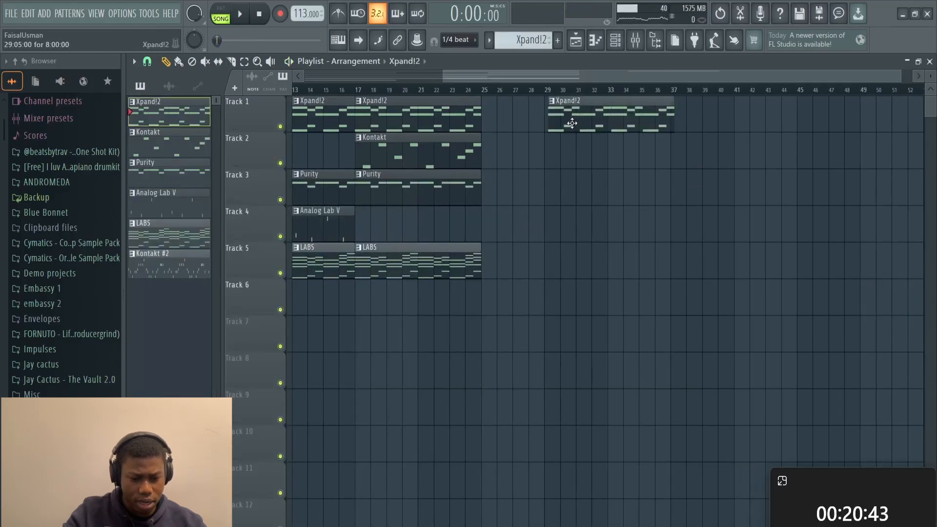
{"action": "scroll", "coordinate": [564, 164], "scroll_direction": "right", "scroll_amount": 6}
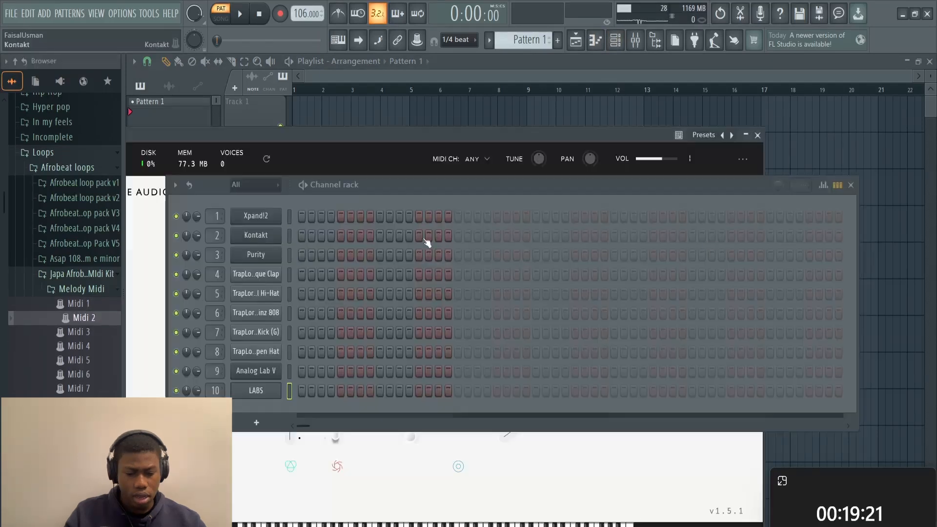
Close the channel rack and browse the instruments of the Kontakt Factory Library in Kontakt.
{"action": "left_click", "coordinate": [851, 186]}
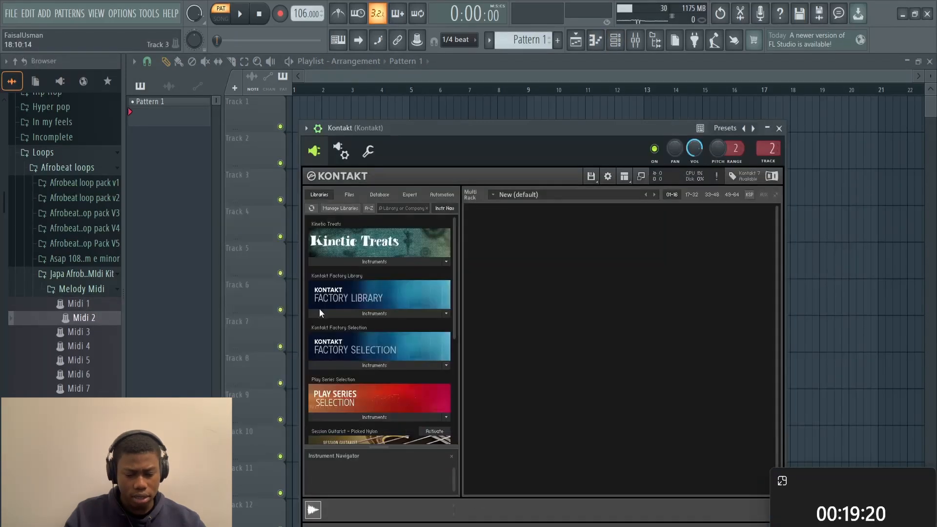
{"action": "left_click", "coordinate": [365, 313]}
{"action": "left_click", "coordinate": [338, 328]}
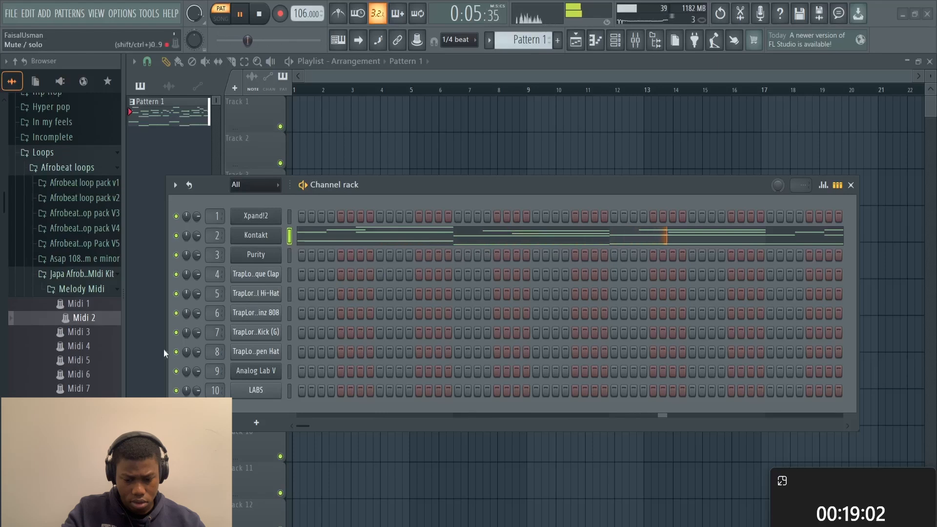
Load the Midi 3 melody onto the Kontakt channel and show its notes in the piano roll.
{"action": "left_click", "coordinate": [79, 334]}
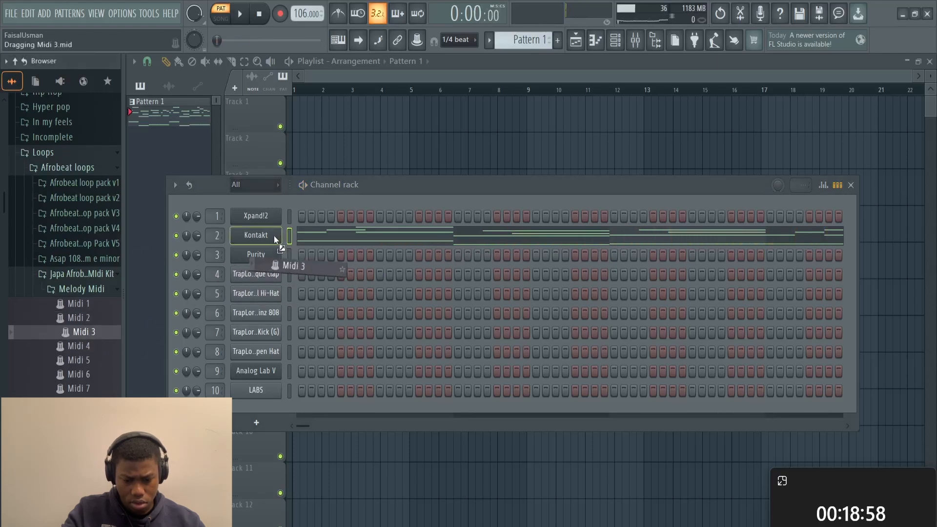
{"action": "left_click_drag", "start_coordinate": [275, 238], "coordinate": [274, 238]}
{"action": "left_click", "coordinate": [373, 243]}
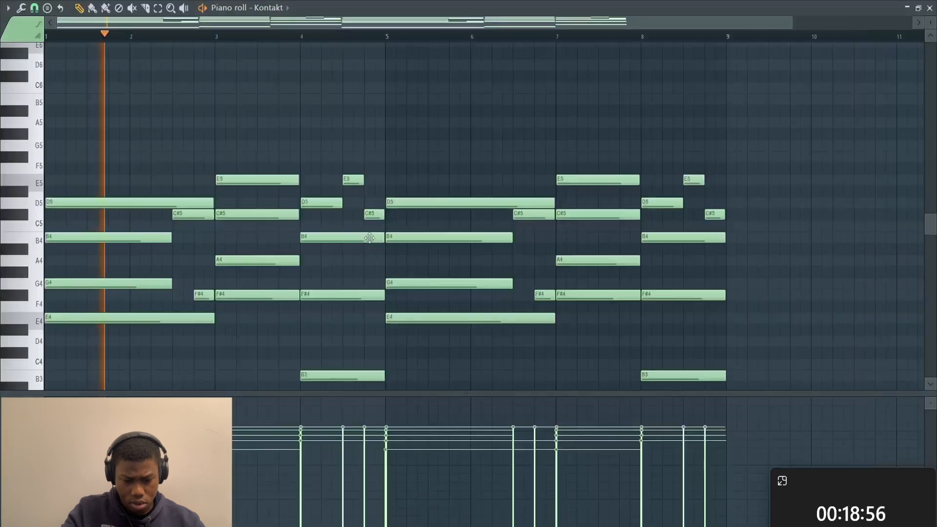
Stagger the G4 and B4 starts in bar 1, split G4 into two notes and add a short F#4 at the bar's end.
{"action": "scroll", "coordinate": [285, 252], "scroll_direction": "down", "scroll_amount": 4}
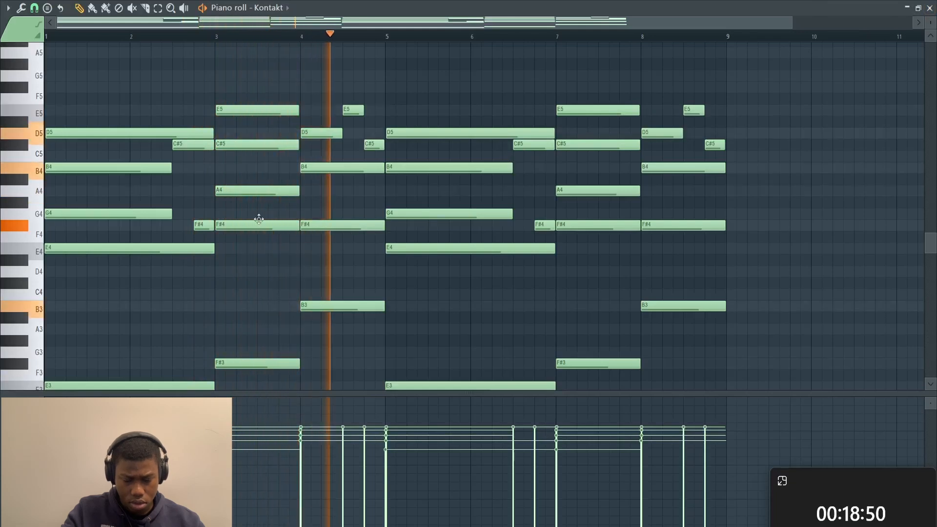
{"action": "scroll", "coordinate": [230, 224], "scroll_direction": "up", "scroll_amount": 2}
{"action": "scroll", "coordinate": [153, 231], "scroll_direction": "up", "scroll_amount": 2}
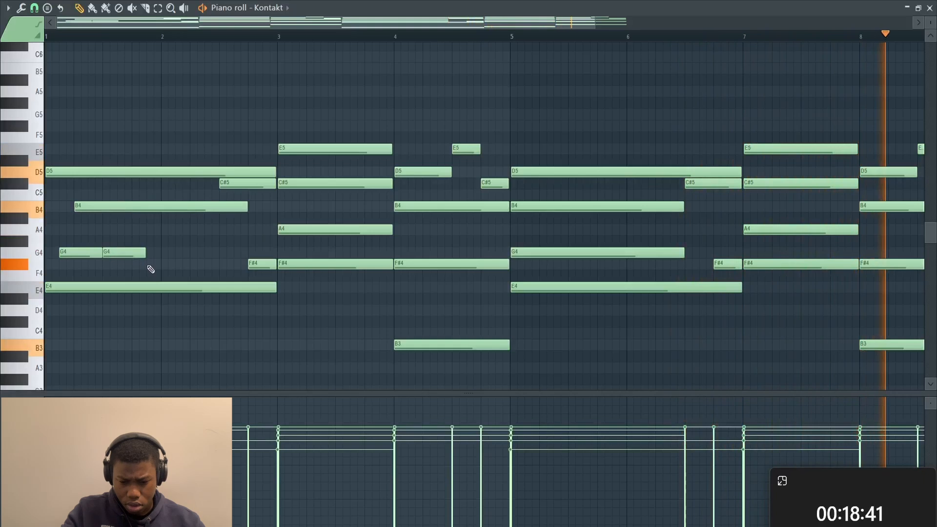
{"action": "left_click", "coordinate": [148, 268]}
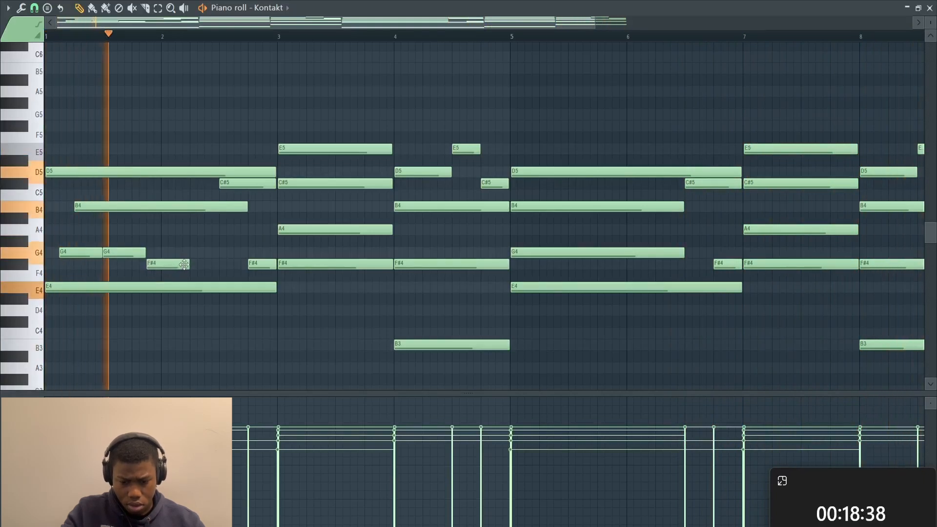
{"action": "key", "text": "space"}
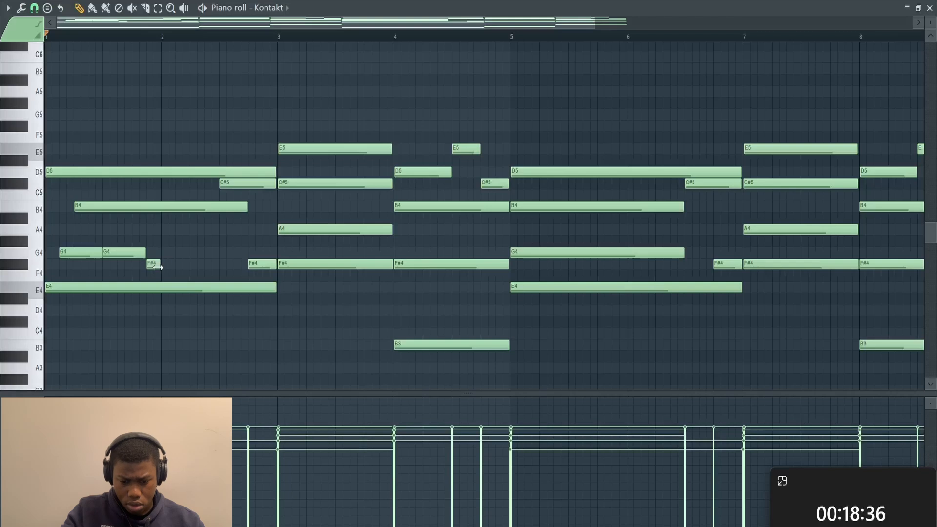
Slice the held D5, B4 and E4 notes at bar 2 and delete the parts after the cut.
{"action": "left_click_drag", "start_coordinate": [162, 166], "coordinate": [163, 153]}
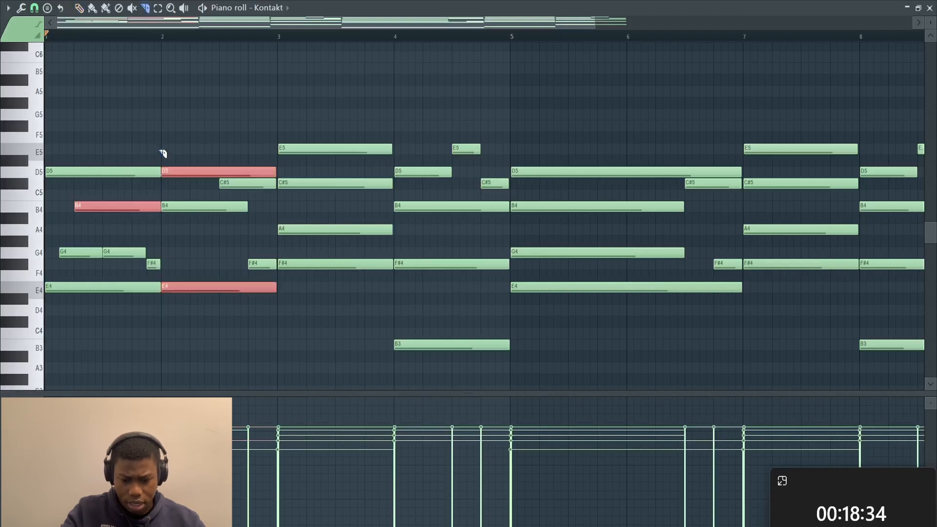
{"action": "left_click_drag", "start_coordinate": [206, 311], "coordinate": [188, 141], "text": "ctrl"}
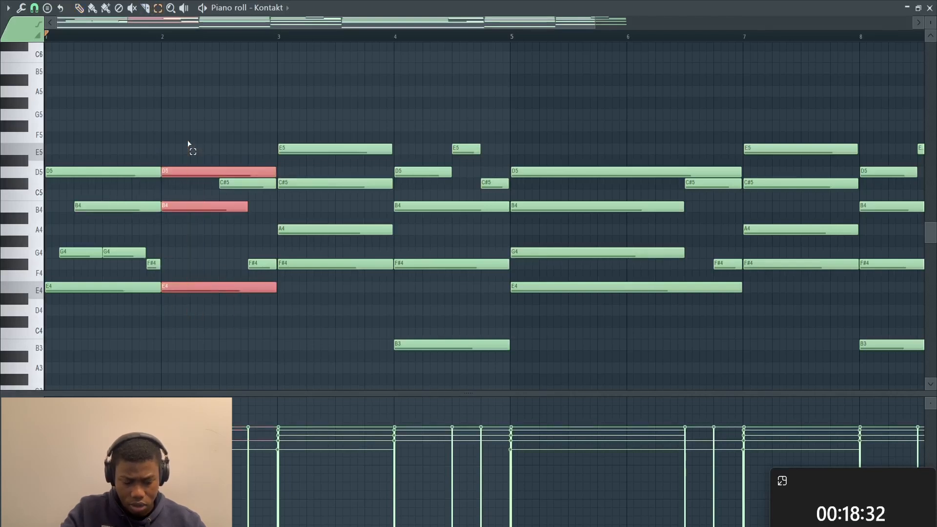
{"action": "key", "text": "Delete"}
Duplicate the reworked D5, B4, G4, F#4 and E4 notes of bar 1 into bar 2.
{"action": "left_click_drag", "start_coordinate": [155, 318], "coordinate": [68, 137]}
{"action": "key", "text": "p"}
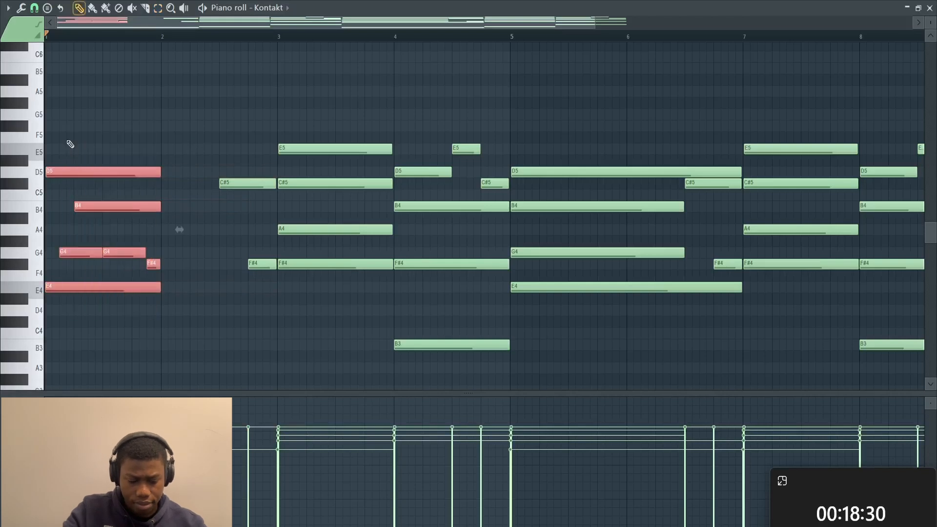
{"action": "left_click_drag", "start_coordinate": [72, 170], "coordinate": [187, 180], "text": "shift"}
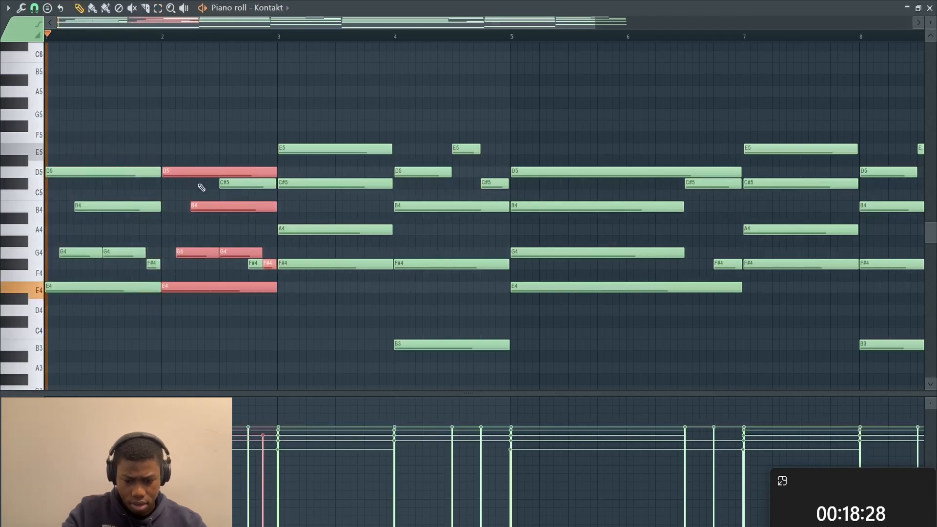
{"action": "scroll", "coordinate": [300, 251], "scroll_direction": "right", "scroll_amount": 1}
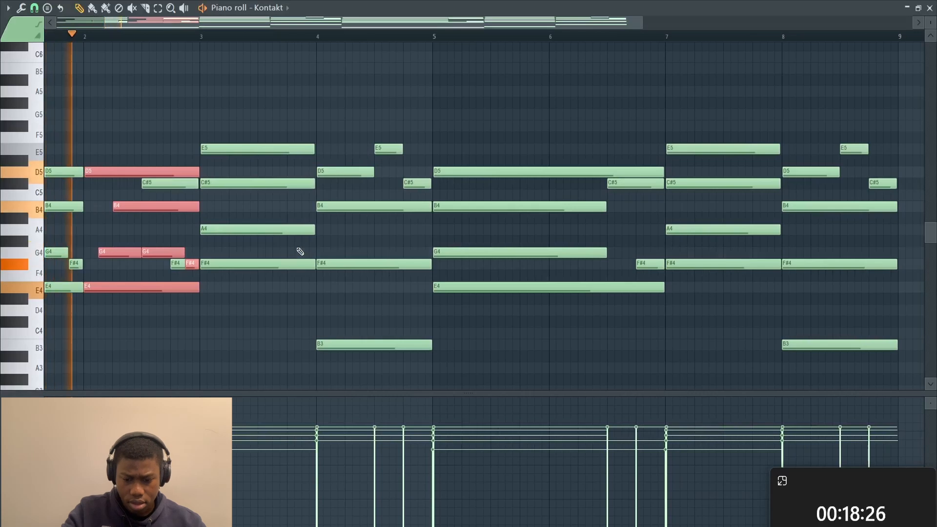
Remove the original F#4 overlapping the copied one at the end of bar 2 and clear the note selection.
{"action": "key", "text": "space"}
{"action": "scroll", "coordinate": [152, 243], "scroll_direction": "left", "scroll_amount": 1}
{"action": "scroll", "coordinate": [154, 245], "scroll_direction": "down", "scroll_amount": 3}
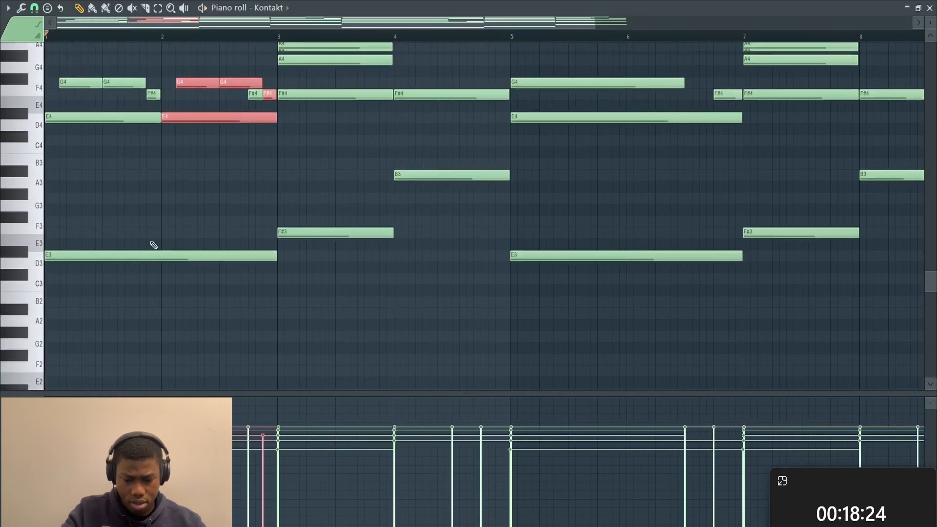
{"action": "scroll", "coordinate": [154, 245], "scroll_direction": "up", "scroll_amount": 2}
{"action": "key", "text": "space"}
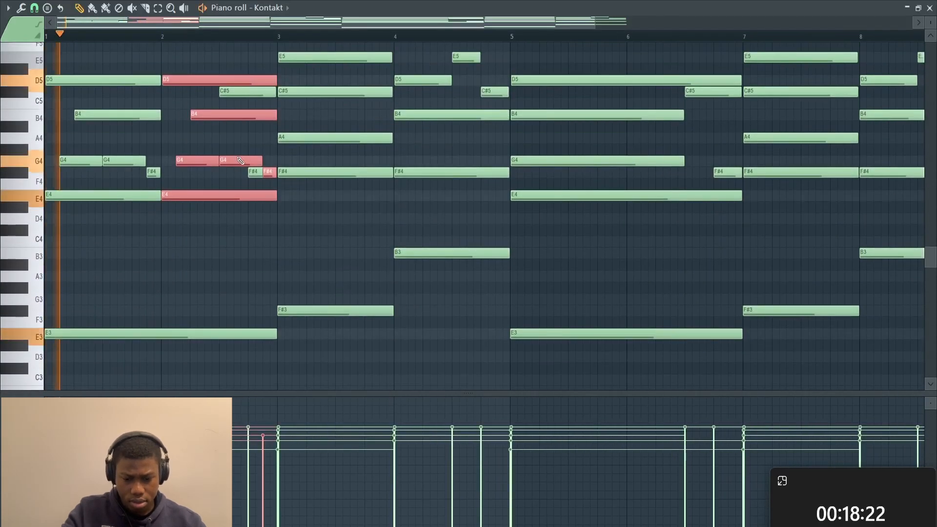
{"action": "left_click", "coordinate": [230, 235]}
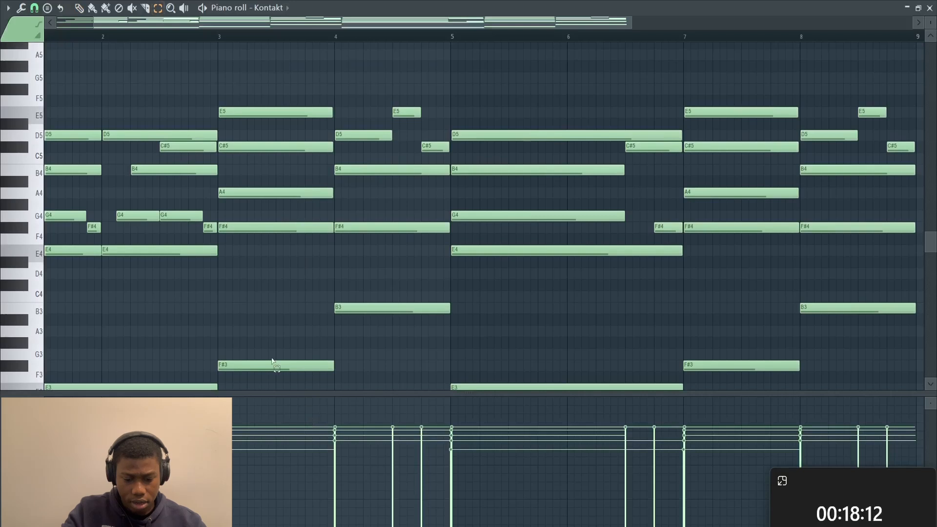
Trim the delayed C#5 in bar 3 to end at bar 4, and split the delayed A4 into two notes.
{"action": "scroll", "coordinate": [274, 360], "scroll_direction": "up", "scroll_amount": 2}
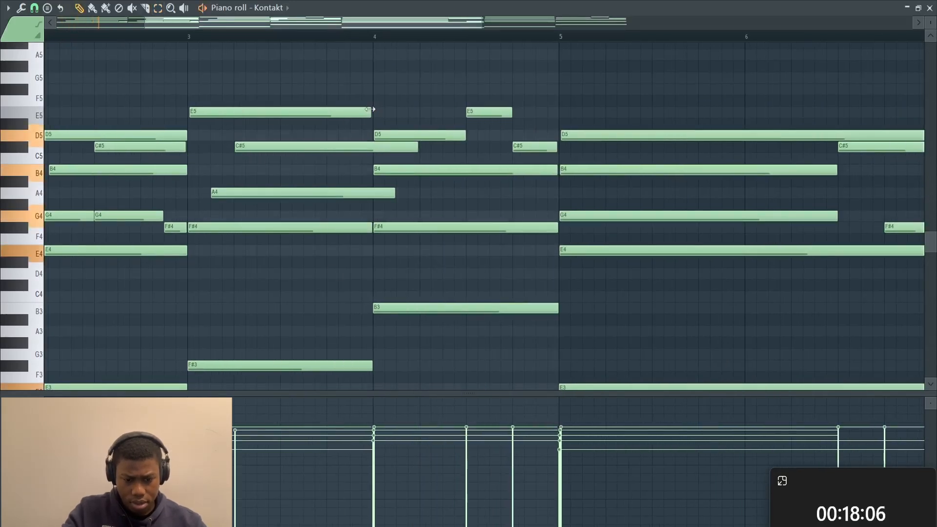
{"action": "left_click_drag", "start_coordinate": [417, 147], "coordinate": [373, 159]}
{"action": "left_click_drag", "start_coordinate": [396, 191], "coordinate": [304, 193]}
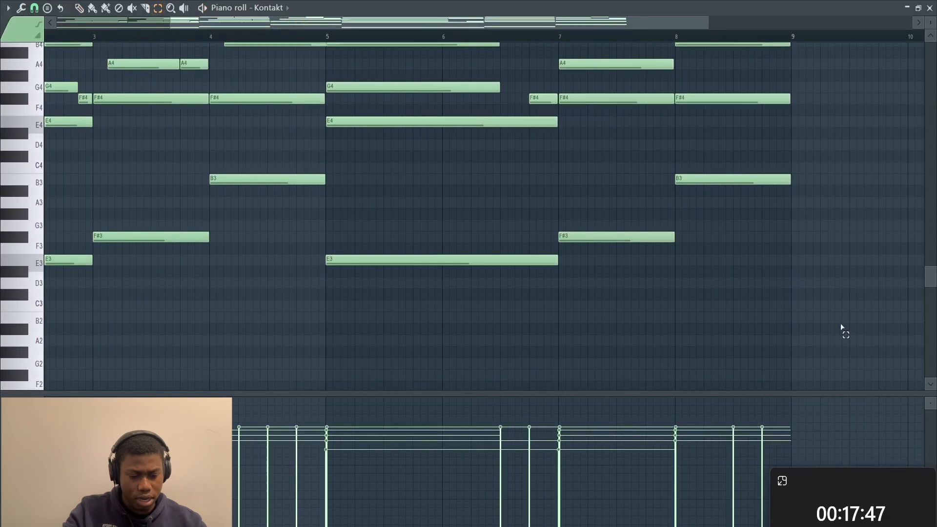
Replace the notes in bars 5 to 8 with a copy of bars 1 to 4 aligned to the start of bar 5.
{"action": "left_click_drag", "start_coordinate": [842, 328], "coordinate": [378, 50]}
{"action": "key", "text": "Delete"}
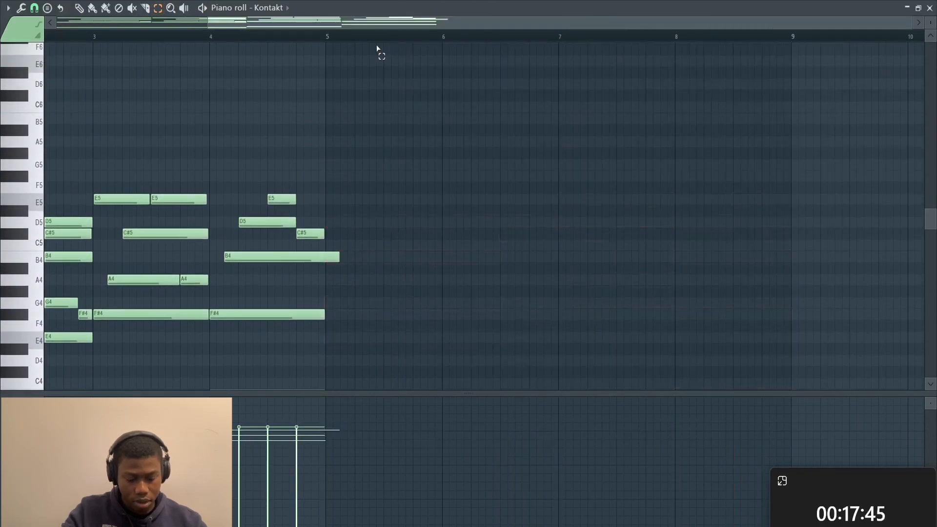
{"action": "key", "text": "ctrl+z"}
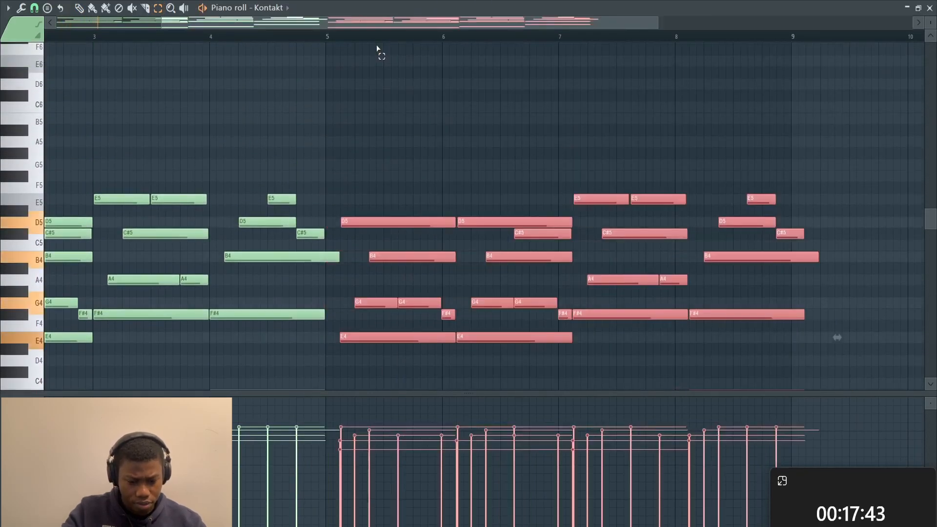
{"action": "key", "text": "shift+Left"}
{"action": "key", "text": "space"}
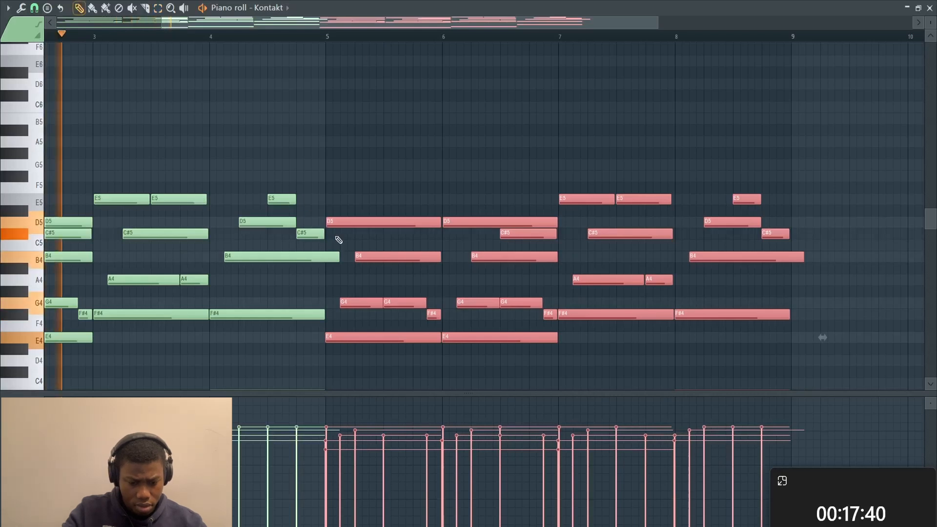
Clear the note selection and shorten the B4 note in bar 4 to end at bar 5.
{"action": "left_click", "coordinate": [311, 287], "text": "ctrl"}
{"action": "left_click_drag", "start_coordinate": [338, 258], "coordinate": [326, 260]}
{"action": "scroll", "coordinate": [440, 269], "scroll_direction": "right", "scroll_amount": 3}
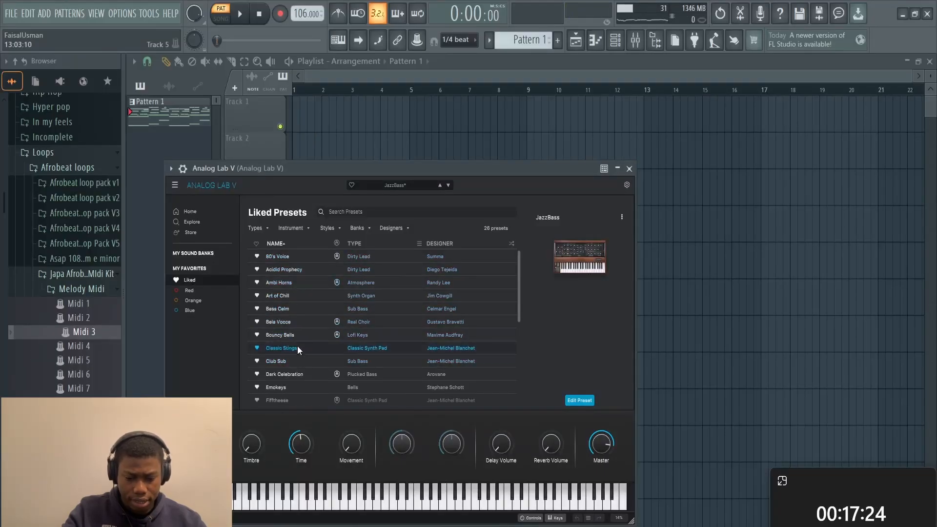
Audition the Club Sub preset and load the Bass Calm sub bass in Analog Lab V.
{"action": "left_click", "coordinate": [296, 360]}
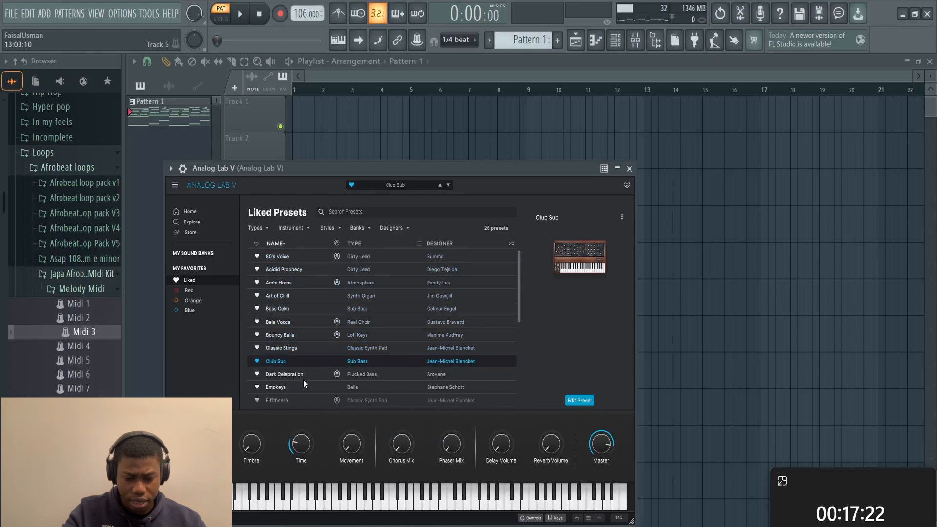
{"action": "scroll", "coordinate": [303, 379], "scroll_direction": "down", "scroll_amount": 1}
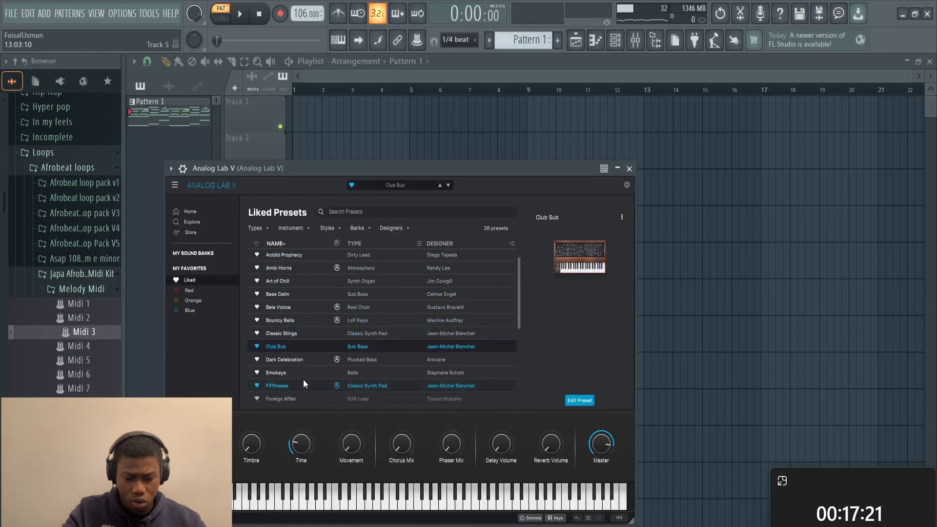
{"action": "left_click", "coordinate": [283, 294]}
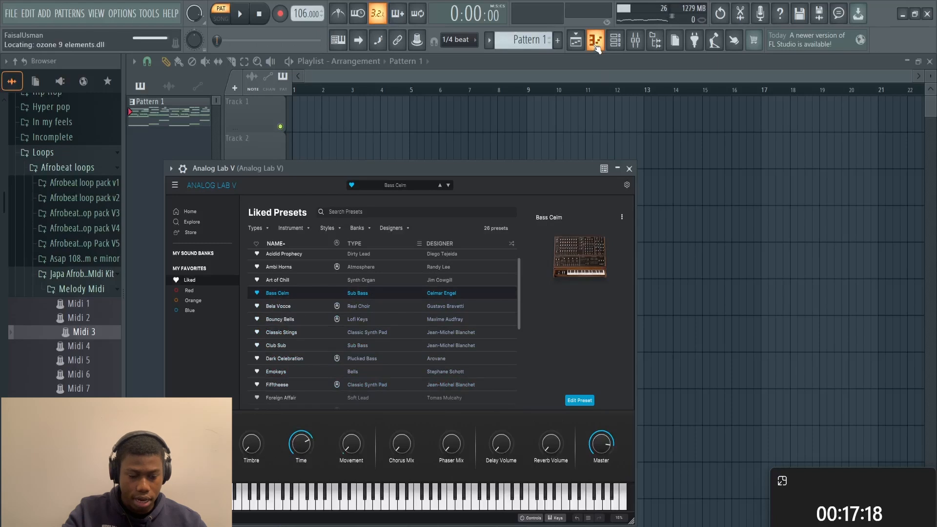
Raise the bass's bar 5 E4 an octave to E5, shorten it to one bar, and add a one-bar E4 in bar 6.
{"action": "left_click", "coordinate": [596, 41]}
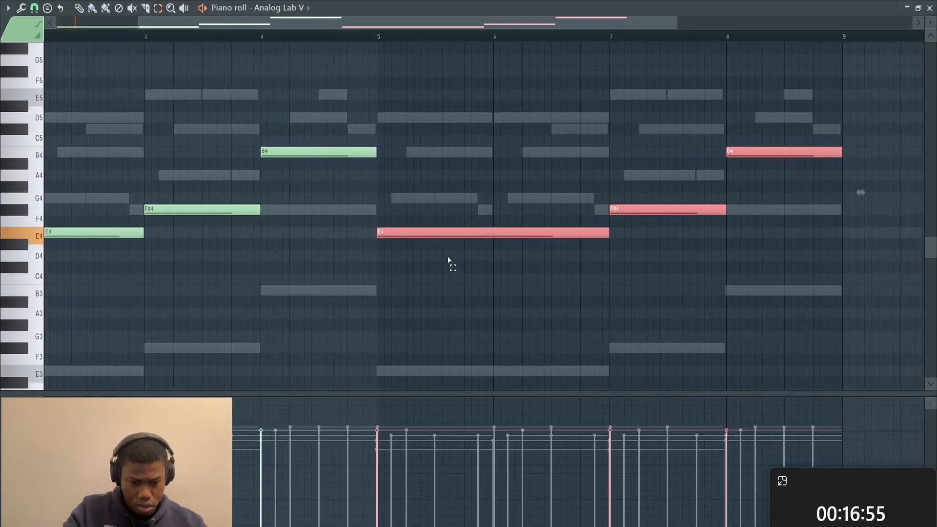
{"action": "left_click_drag", "start_coordinate": [448, 257], "coordinate": [431, 177]}
{"action": "key", "text": "ctrl+Up"}
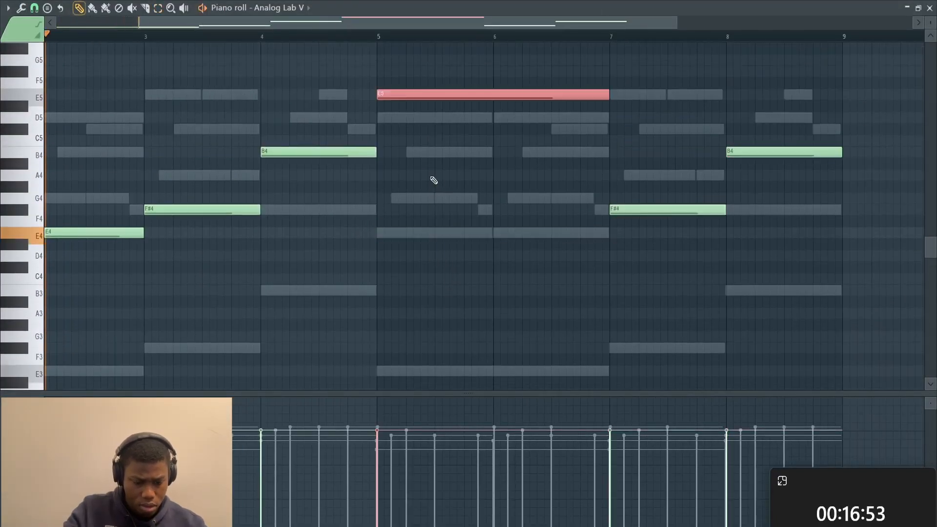
{"action": "left_click_drag", "start_coordinate": [607, 97], "coordinate": [492, 100]}
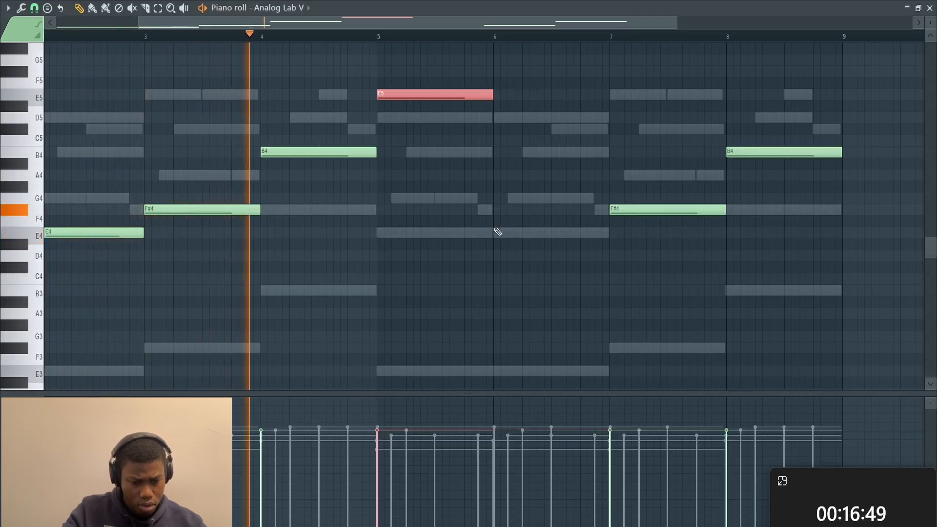
{"action": "left_click", "coordinate": [498, 232]}
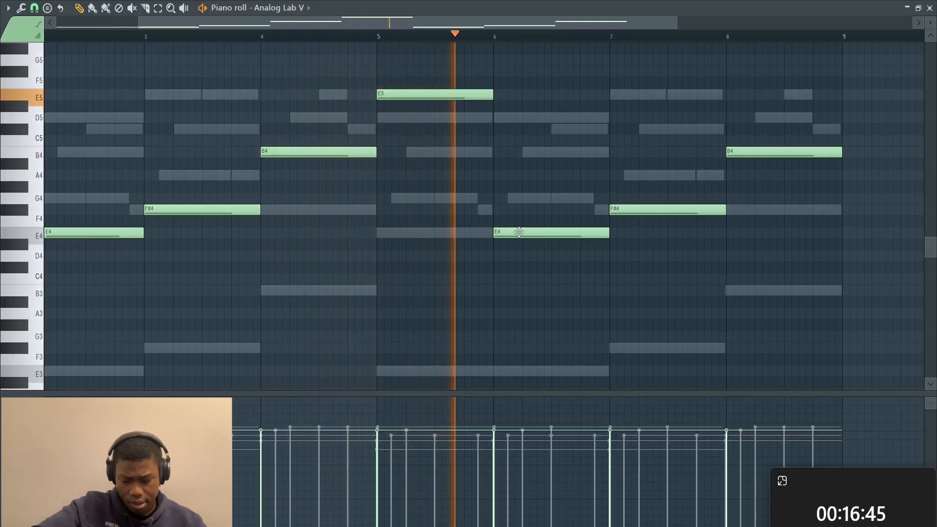
{"action": "scroll", "coordinate": [683, 274], "scroll_direction": "right", "scroll_amount": 1}
{"action": "scroll", "coordinate": [684, 274], "scroll_direction": "down", "scroll_amount": 2}
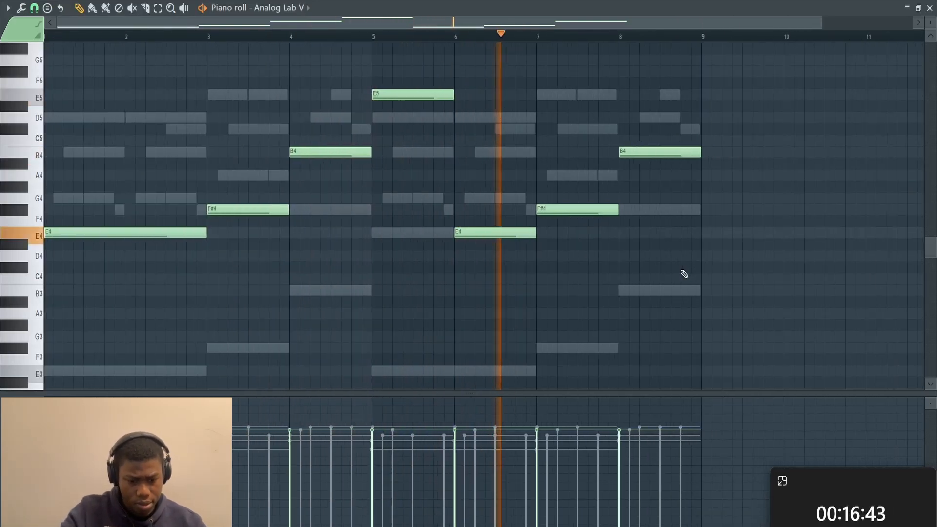
{"action": "left_click", "coordinate": [930, 8]}
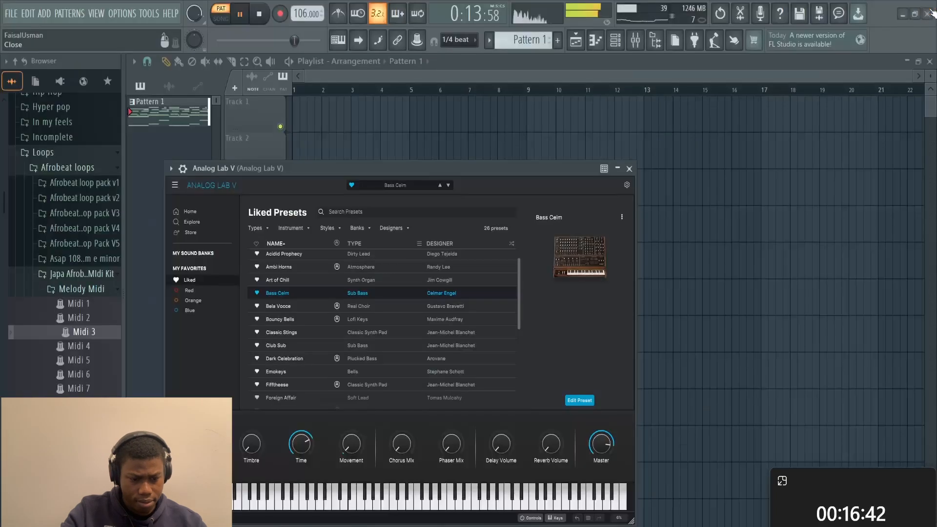
Open the Xpand!2 channel, stop playback and browse the sound categories for part A, including Bells.
{"action": "left_click", "coordinate": [615, 45]}
{"action": "left_click", "coordinate": [255, 218]}
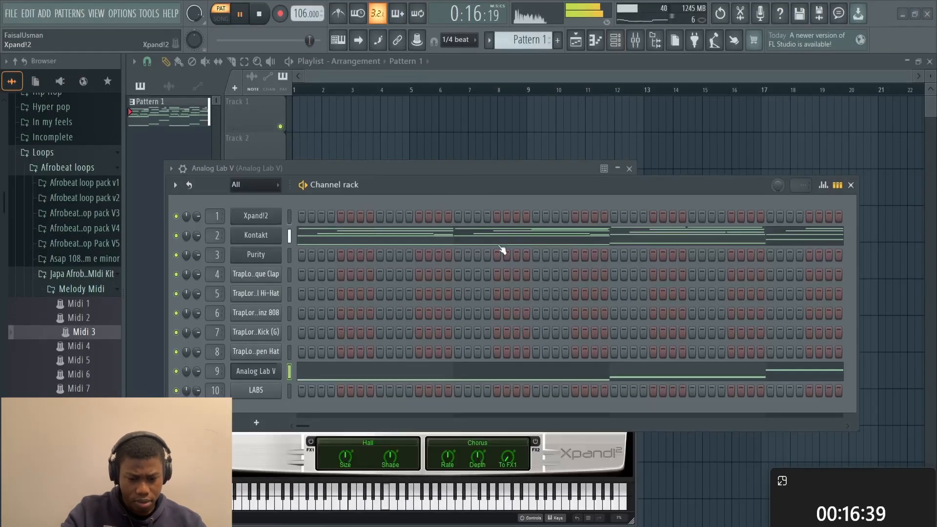
{"action": "left_click", "coordinate": [850, 185]}
{"action": "key", "text": "space"}
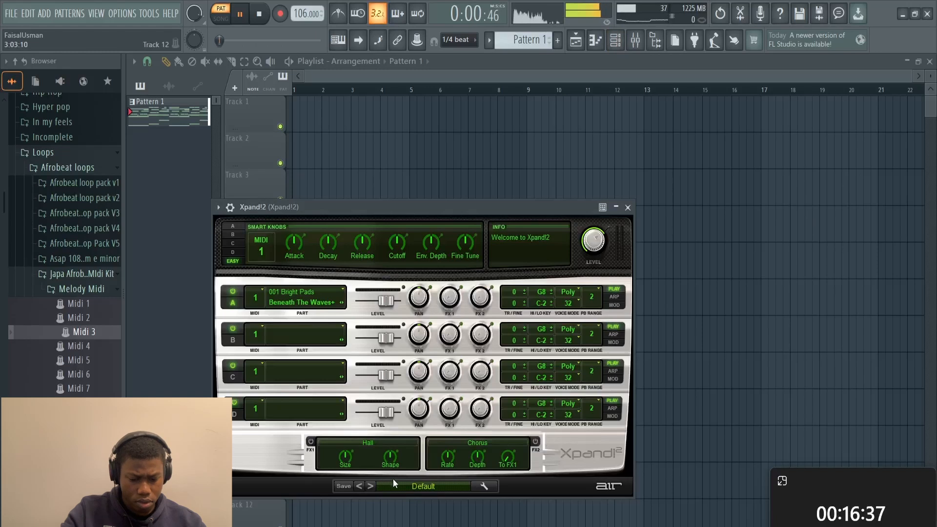
{"action": "left_click", "coordinate": [393, 484]}
{"action": "mouse_move", "coordinate": [397, 477]}
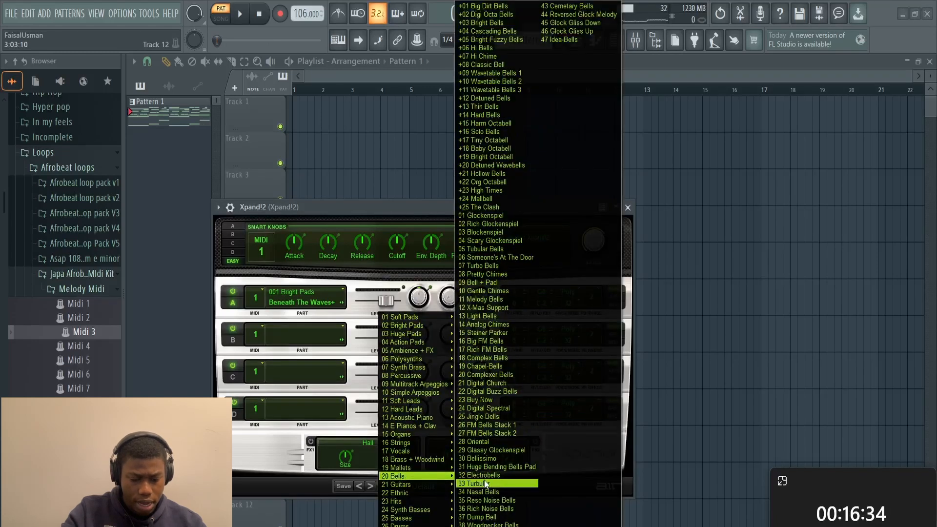
{"action": "mouse_move", "coordinate": [425, 317]}
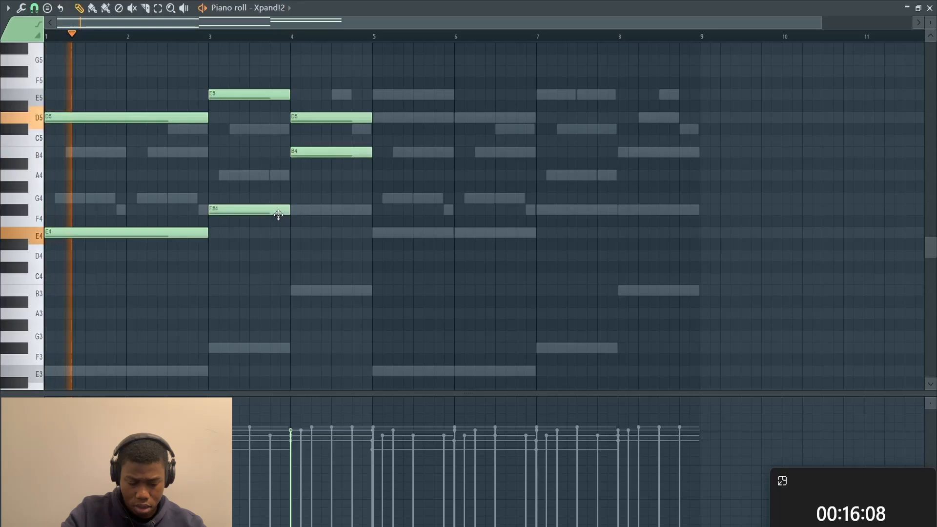
Duplicate the Xpand!2 notes from bars 1 to 4 into bars 5 to 8 and raise all of them one octave.
{"action": "key", "text": "ctrl+b"}
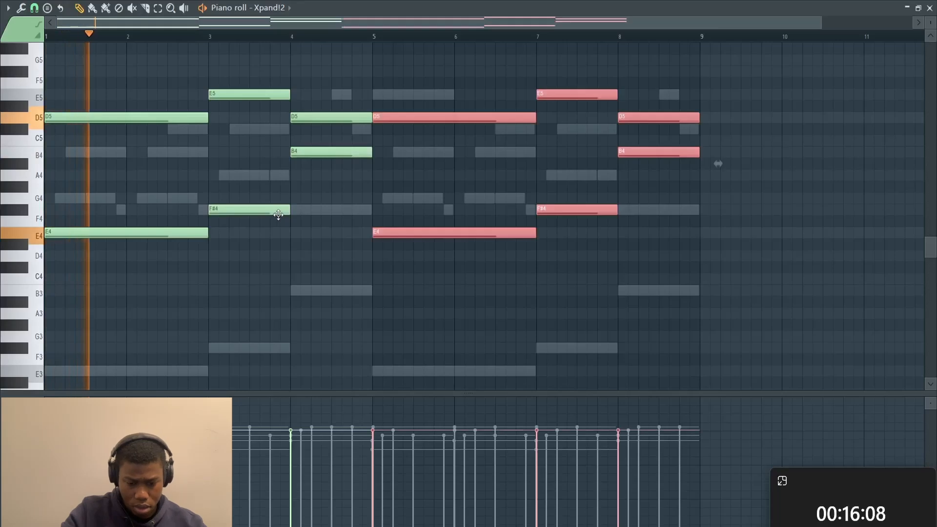
{"action": "left_click", "coordinate": [350, 277]}
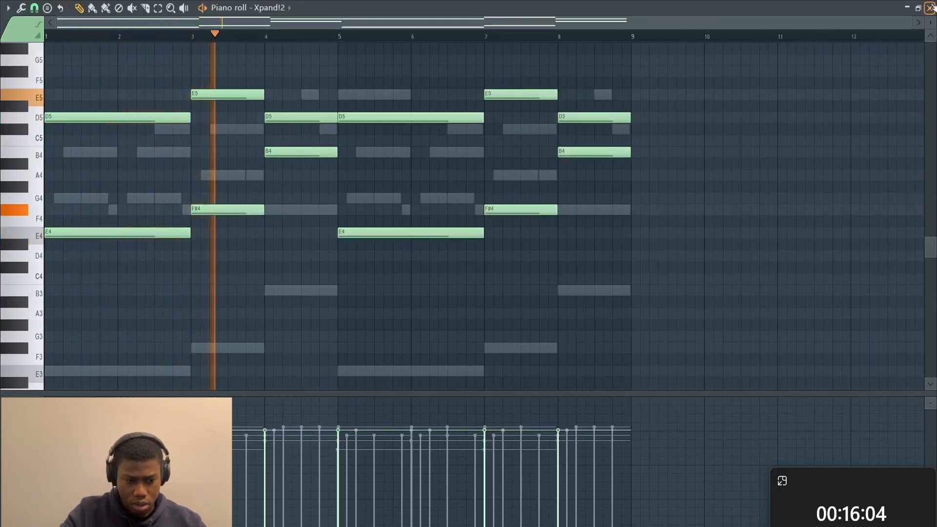
{"action": "key", "text": "ctrl+Up"}
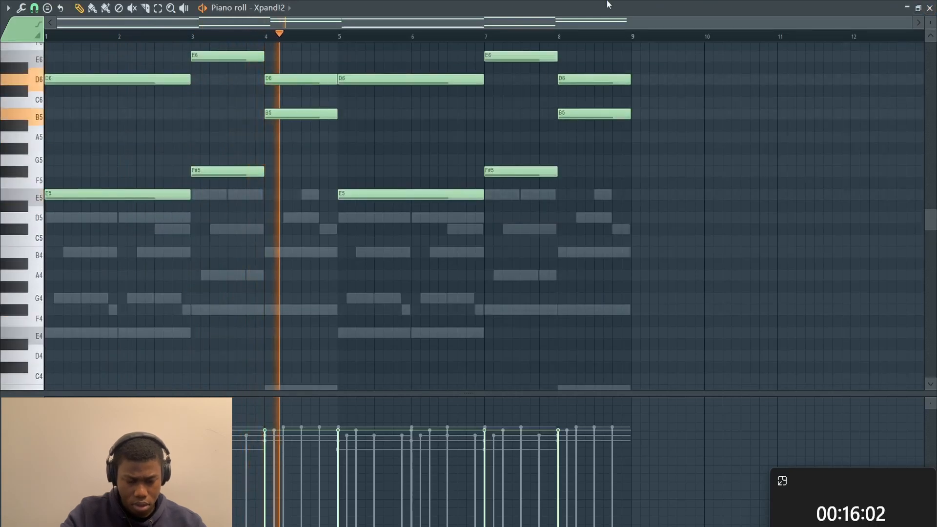
{"action": "left_click", "coordinate": [930, 8]}
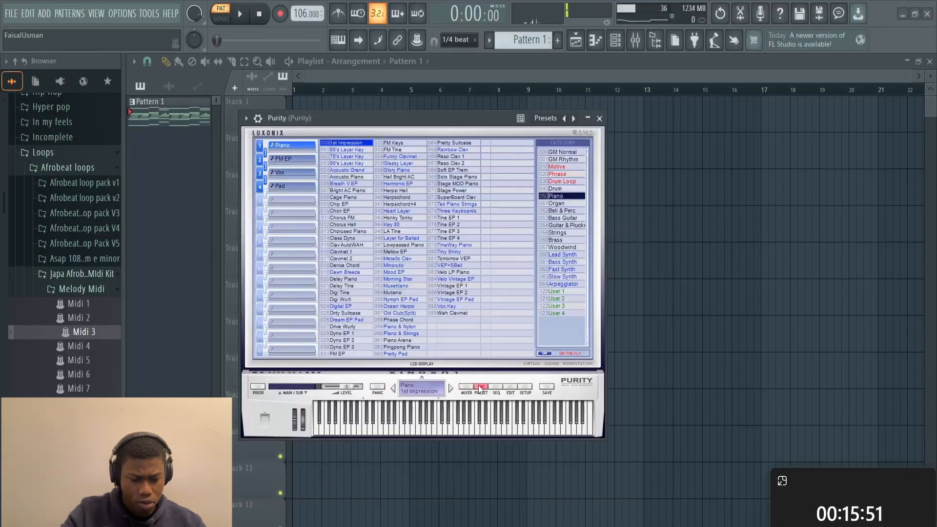
Add Fruity Parametric EQ 2 to slot 1 of the Kontakt mixer track and set band 1 to a Steep 8 low cut.
{"action": "left_click", "coordinate": [635, 46]}
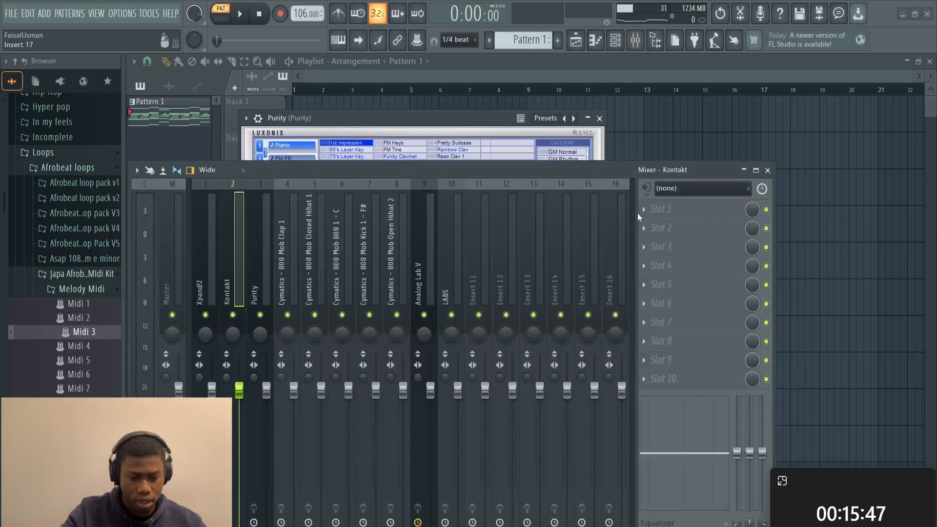
{"action": "left_click", "coordinate": [644, 211]}
{"action": "left_click", "coordinate": [406, 351]}
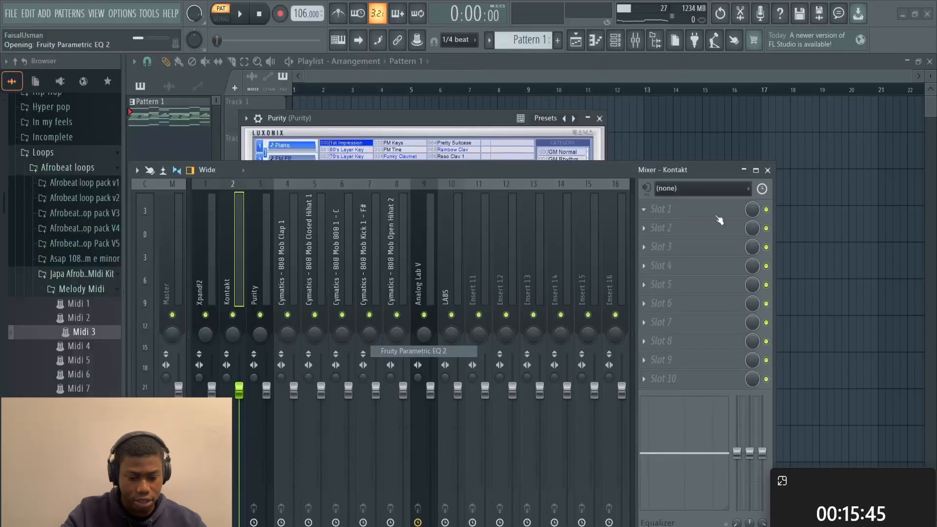
{"action": "key", "text": "space"}
{"action": "scroll", "coordinate": [565, 226], "scroll_direction": "down", "scroll_amount": 2}
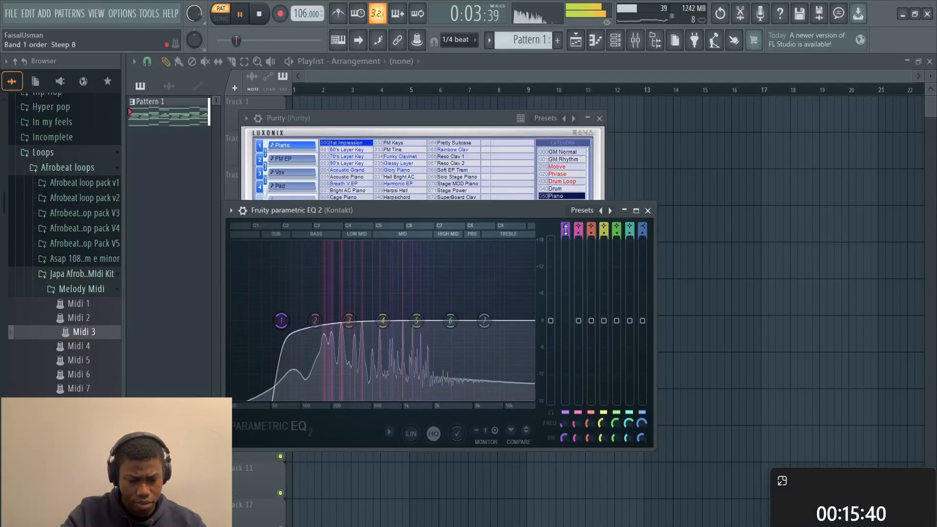
Raise the low cut's frequency on the Kontakt EQ, lower bands 3 and 7, dip band 5 about 1.9 dB and boost band 4 about 1.1 dB.
{"action": "left_click_drag", "start_coordinate": [282, 320], "coordinate": [298, 321]}
{"action": "left_click_drag", "start_coordinate": [484, 320], "coordinate": [483, 350]}
{"action": "left_click_drag", "start_coordinate": [417, 320], "coordinate": [416, 329]}
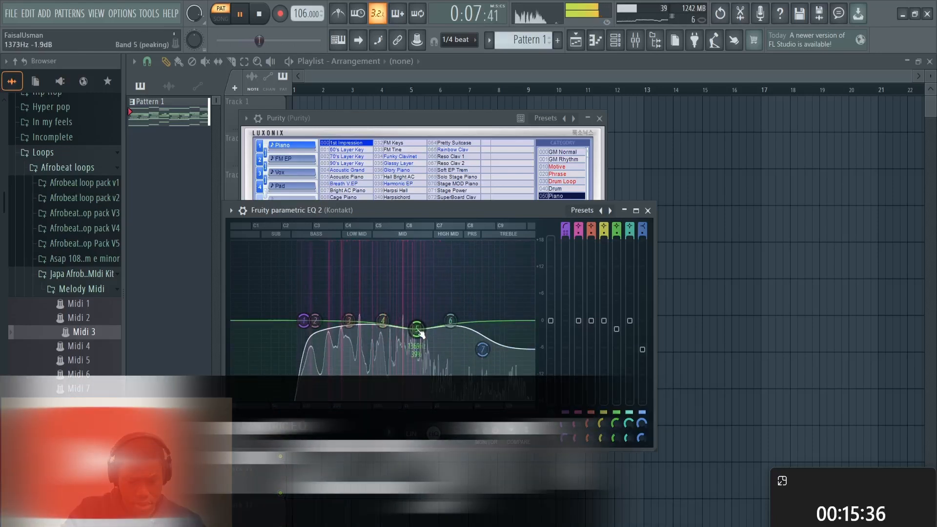
{"action": "left_click_drag", "start_coordinate": [349, 321], "coordinate": [350, 329]}
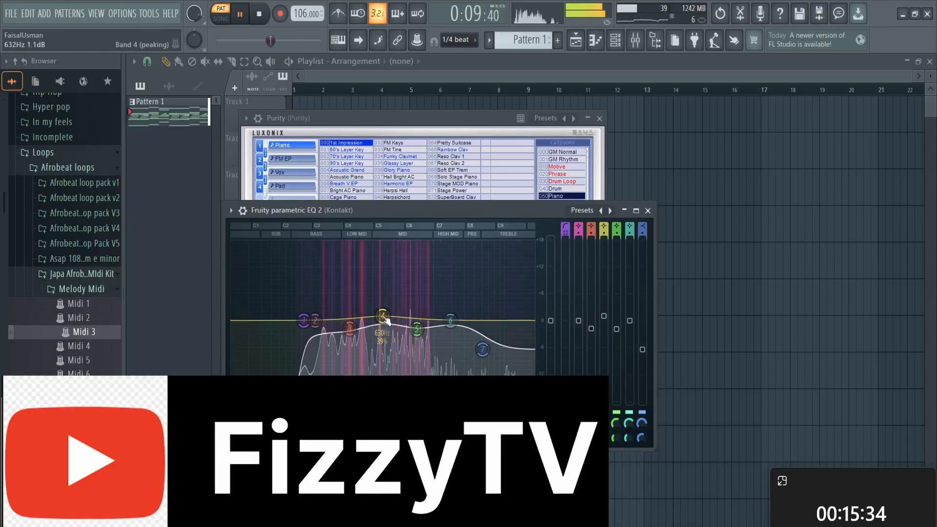
{"action": "left_click", "coordinate": [648, 211]}
Add Fruity Reeverb 2 to slot 2 of the Kontakt mixer track.
{"action": "left_click", "coordinate": [634, 42]}
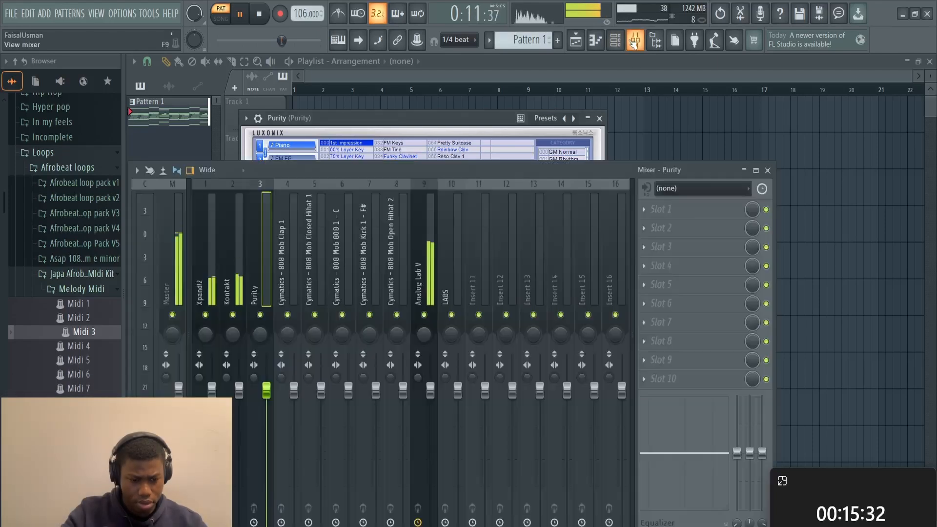
{"action": "left_click", "coordinate": [244, 261]}
{"action": "left_click", "coordinate": [646, 225]}
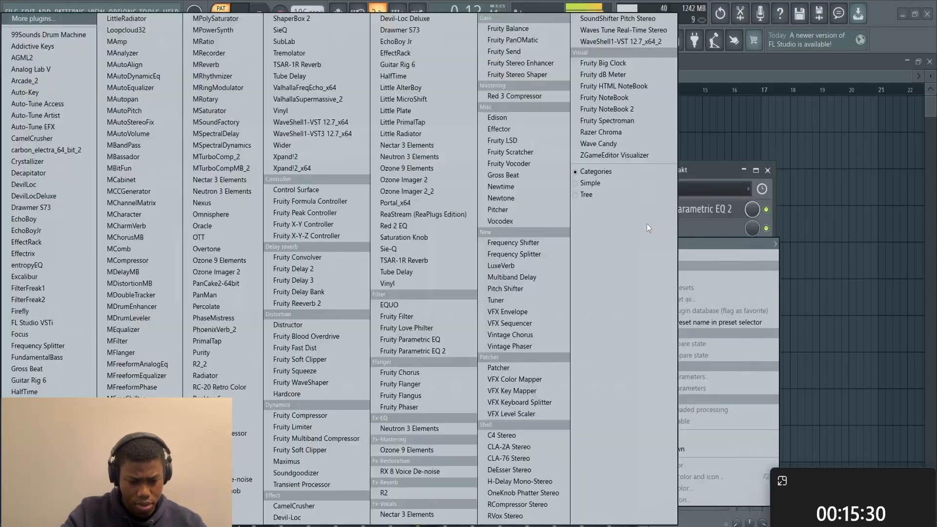
{"action": "left_click", "coordinate": [315, 304]}
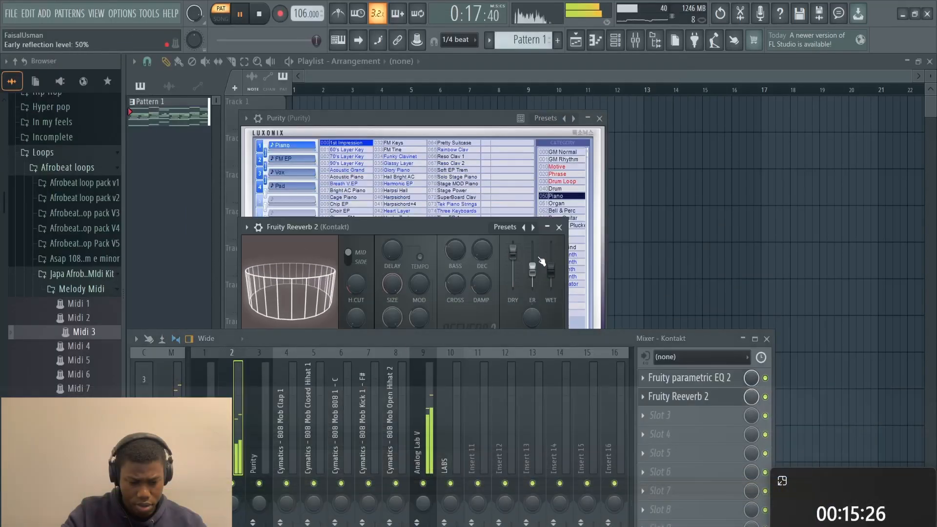
{"action": "left_click_drag", "start_coordinate": [265, 339], "coordinate": [280, 221]}
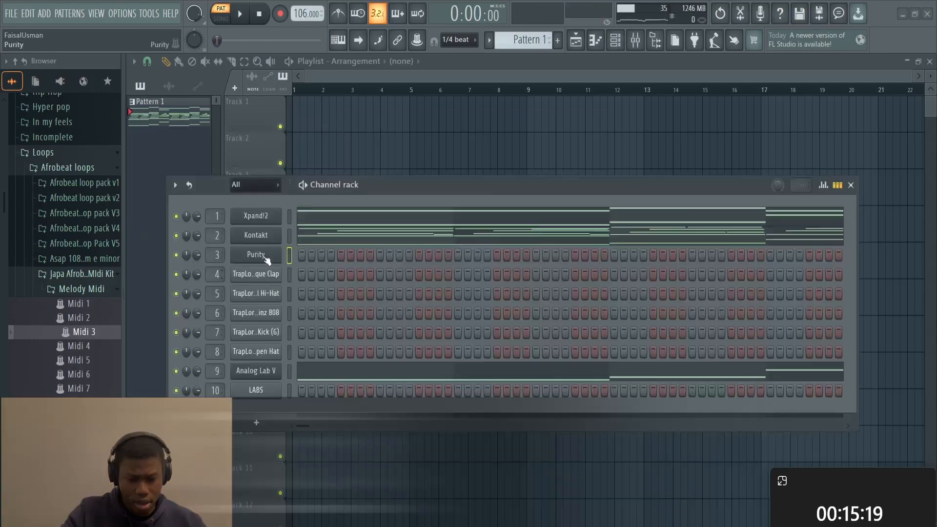
Complete Purity's bar 1 melody with F#5, add short D6, B5, D6 and E6 notes in the second half of bar 2, and play it back.
{"action": "left_click", "coordinate": [267, 258]}
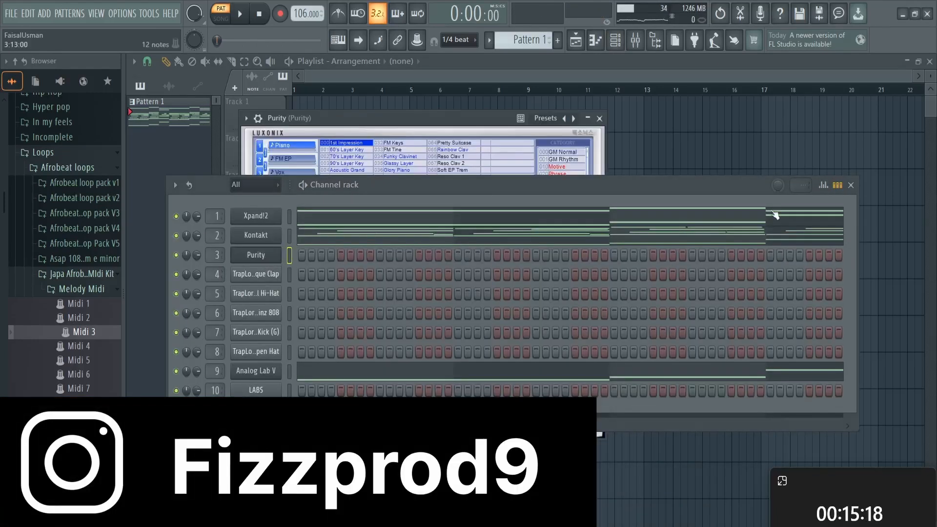
{"action": "left_click", "coordinate": [850, 186]}
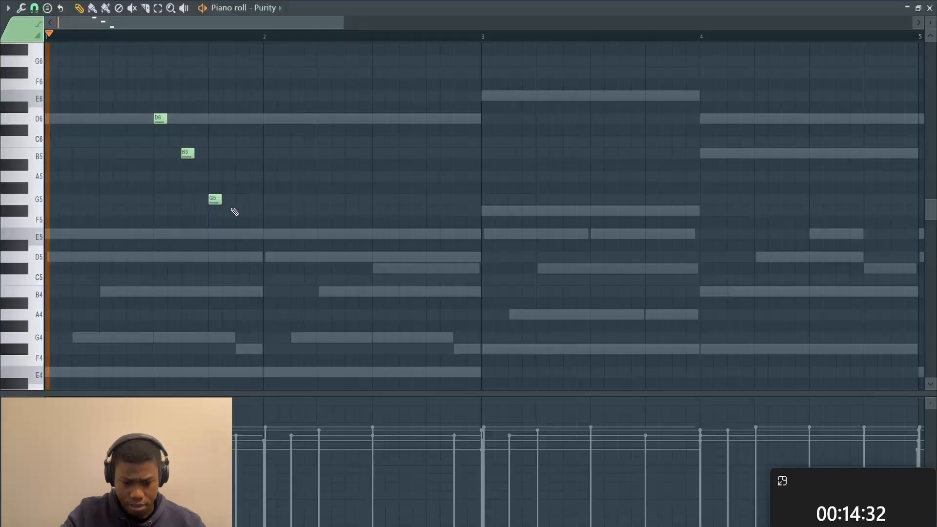
{"action": "left_click", "coordinate": [239, 210]}
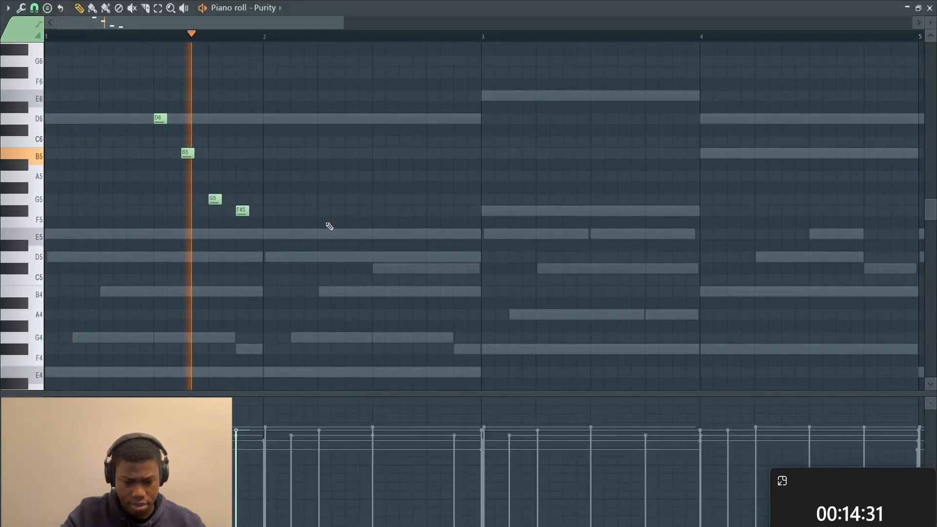
{"action": "left_click", "coordinate": [378, 119]}
{"action": "key", "text": "space"}
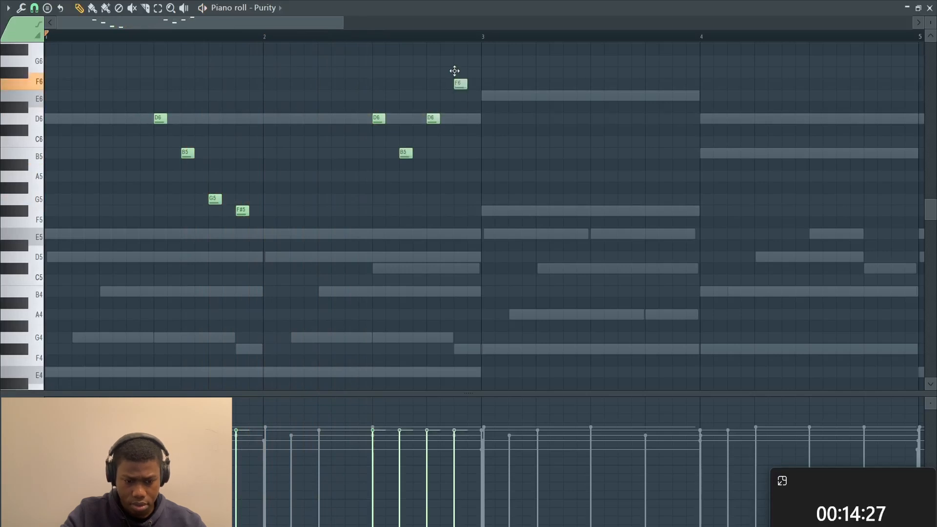
{"action": "key", "text": "space"}
{"action": "scroll", "coordinate": [414, 101], "scroll_direction": "down", "scroll_amount": 2}
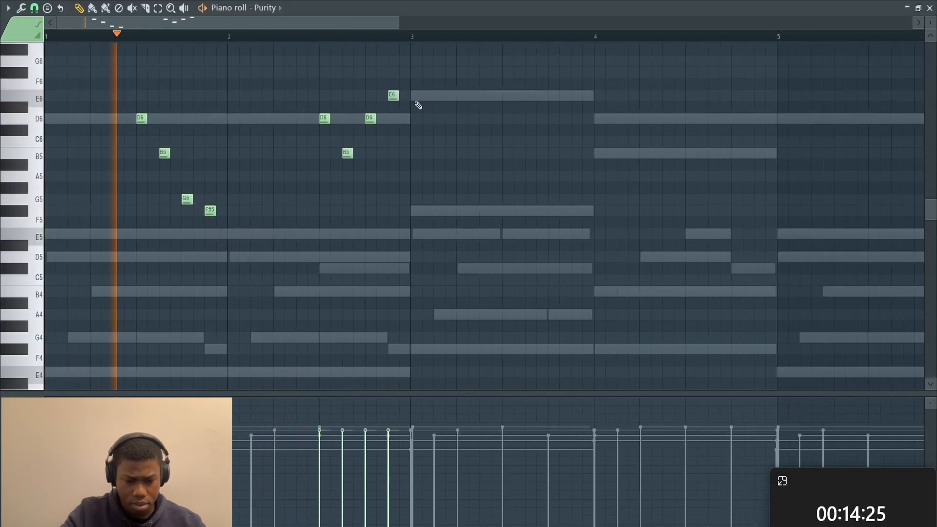
{"action": "scroll", "coordinate": [425, 115], "scroll_direction": "down", "scroll_amount": 2}
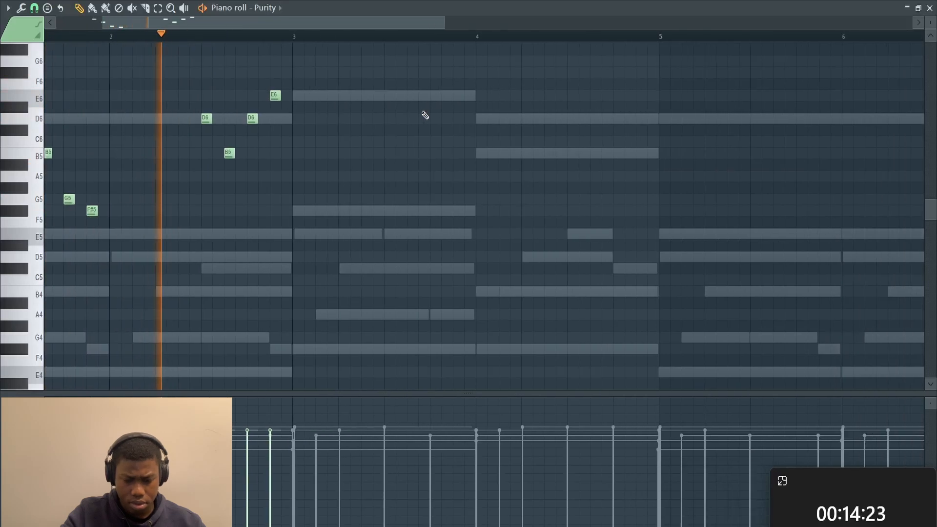
{"action": "key", "text": "space"}
Select bars 1 and 2 of the Purity melody and duplicate them three times to fill bars 3 to 8.
{"action": "left_click_drag", "start_coordinate": [295, 45], "coordinate": [2, 63]}
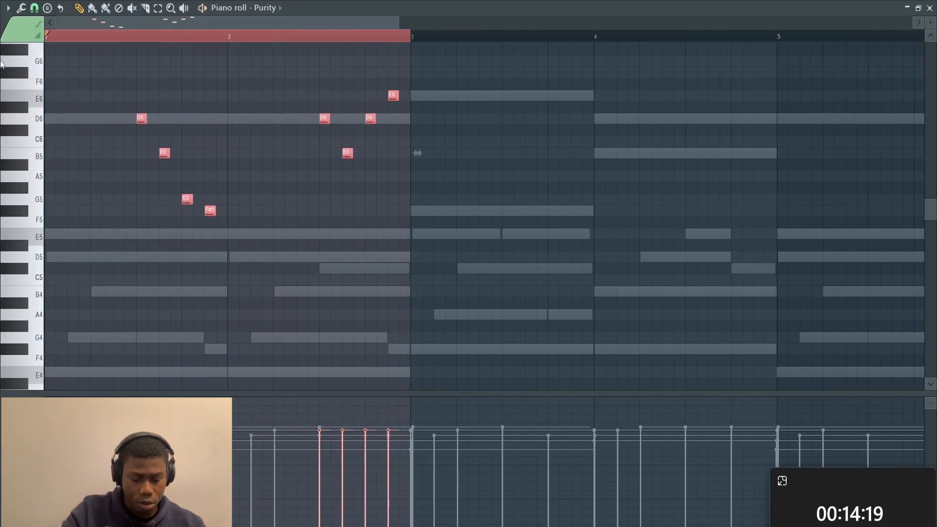
{"action": "key", "text": "ctrl+b"}
{"action": "key", "text": "ctrl+b"}
{"action": "key", "text": "ctrl+b"}
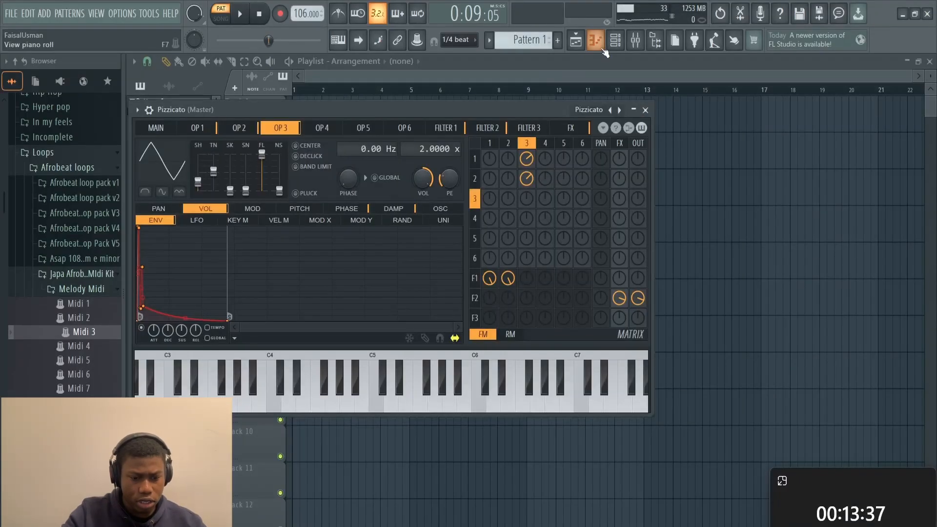
Replace the Pizzicato channel's instrument with Kontakt and load the Hybrid Keys 2.0 instrument into it.
{"action": "left_click", "coordinate": [616, 43]}
{"action": "right_click", "coordinate": [255, 411]}
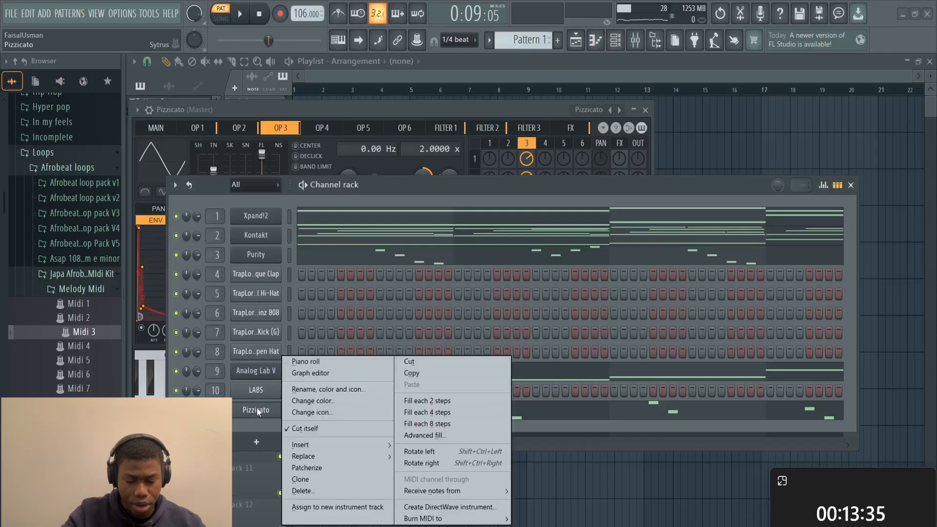
{"action": "mouse_move", "coordinate": [338, 461]}
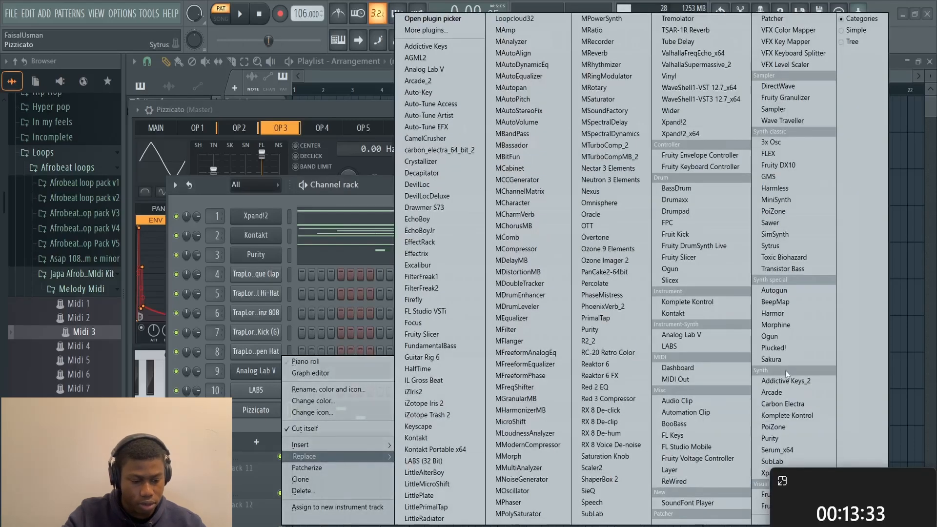
{"action": "left_click", "coordinate": [700, 317]}
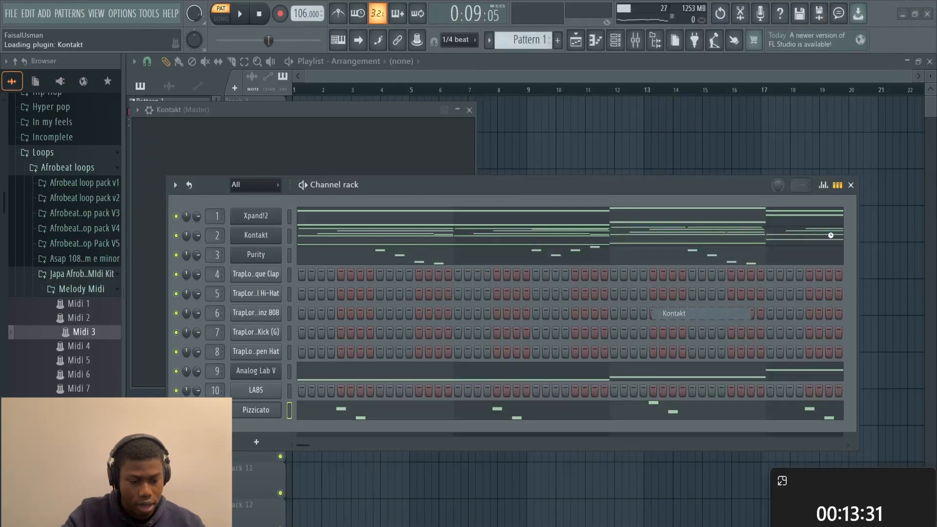
{"action": "scroll", "coordinate": [278, 262], "scroll_direction": "down", "scroll_amount": 5}
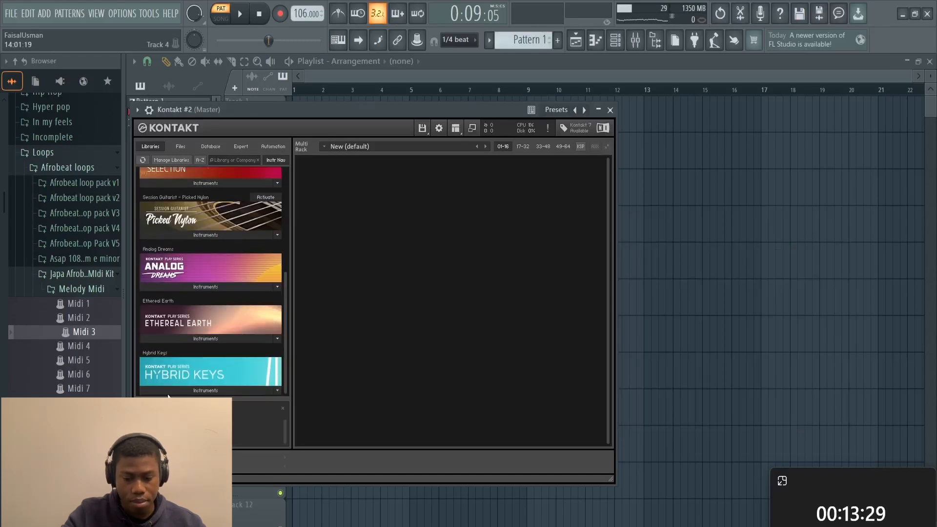
{"action": "left_click", "coordinate": [173, 390]}
{"action": "double_click", "coordinate": [178, 379]}
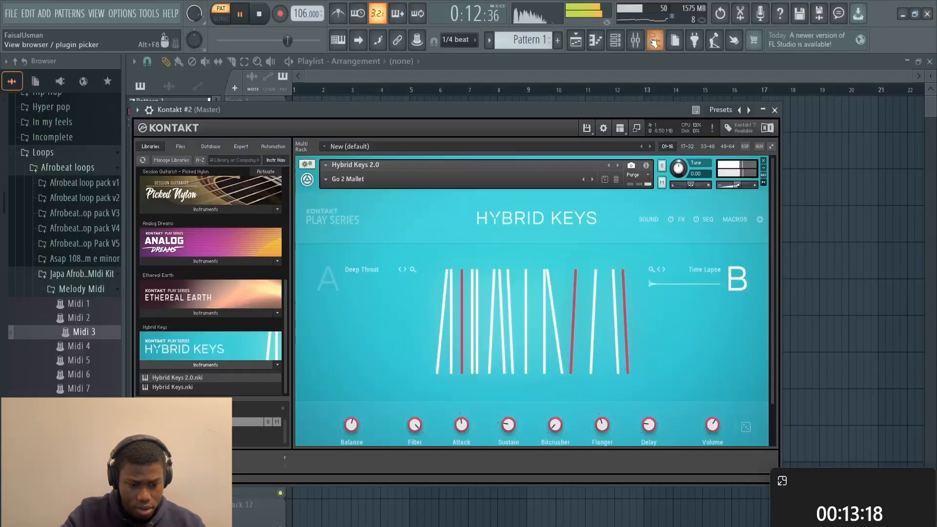
Raise all notes of the Kontakt #2 melody by one octave, then switch the piano roll to the Xpand!2 channel.
{"action": "left_click", "coordinate": [617, 41]}
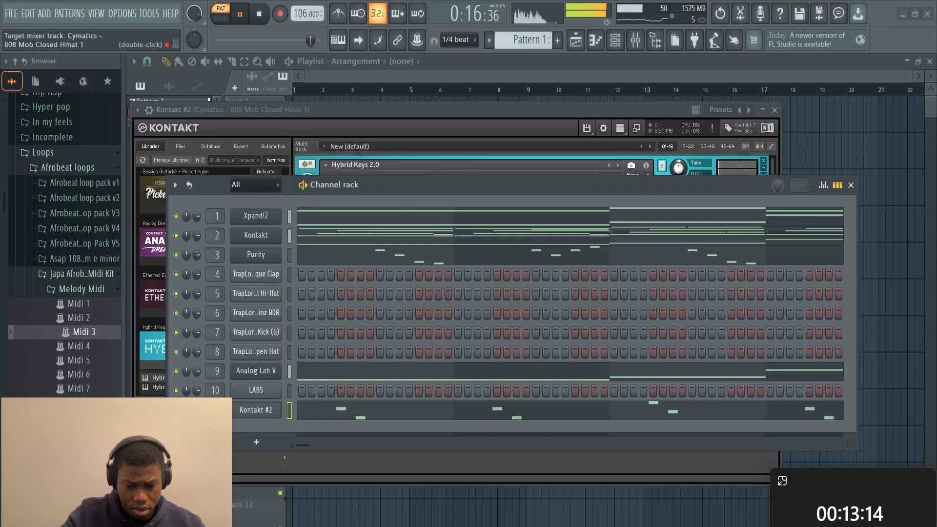
{"action": "left_click", "coordinate": [325, 421]}
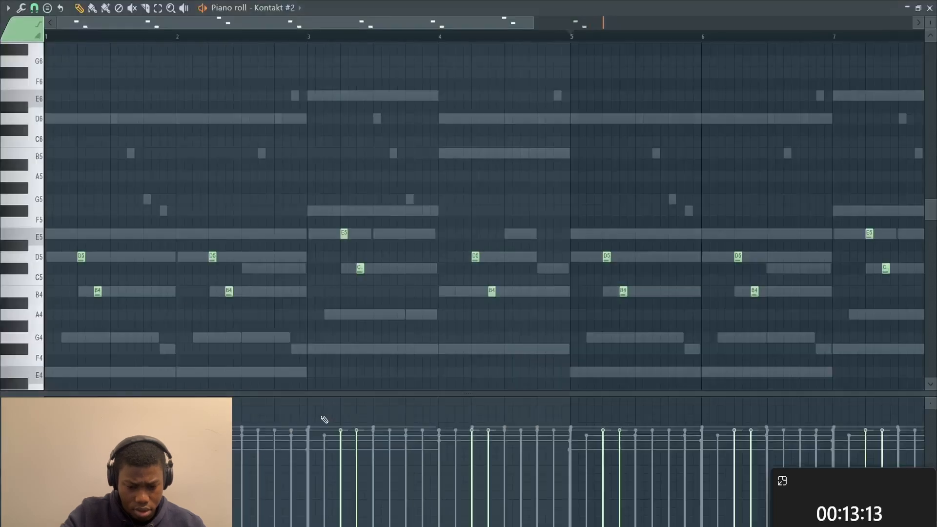
{"action": "left_click", "coordinate": [301, 5]}
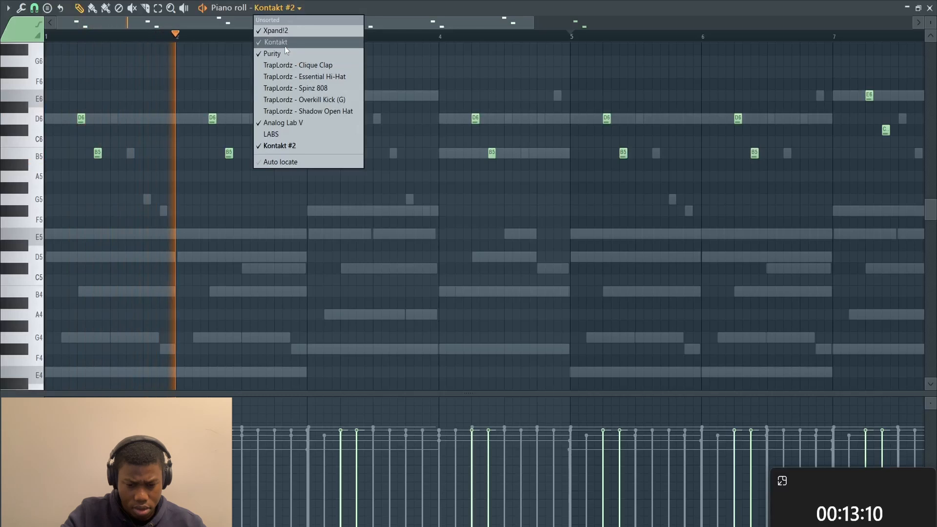
{"action": "left_click", "coordinate": [279, 31]}
{"action": "left_click", "coordinate": [276, 8]}
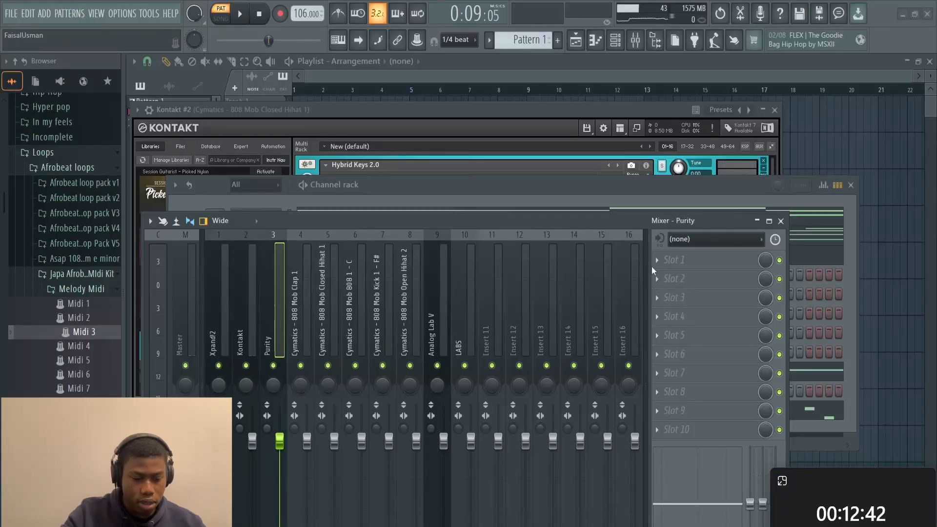
Add Fruity Parametric EQ 2 to slot 1 of the Purity mixer track, apply a low cut, dip band 5 and close the plugin windows.
{"action": "left_click", "coordinate": [654, 266]}
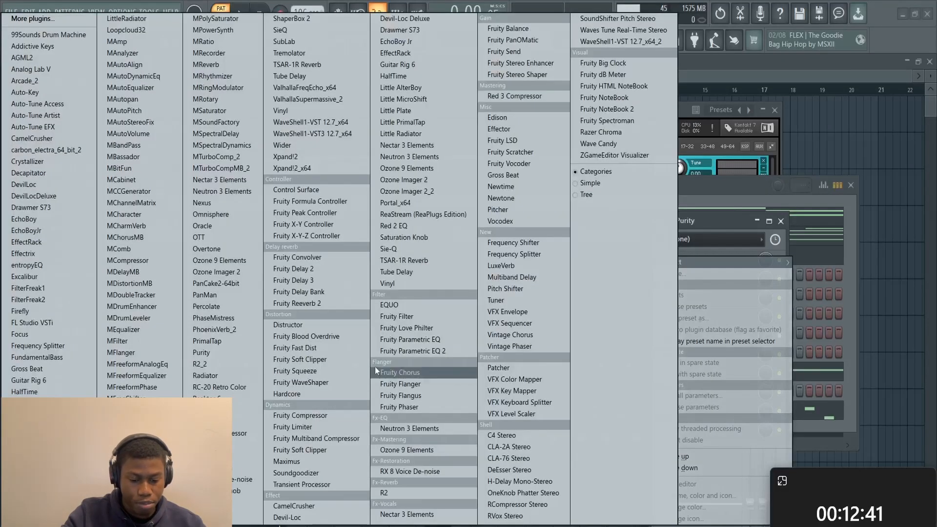
{"action": "left_click", "coordinate": [397, 353]}
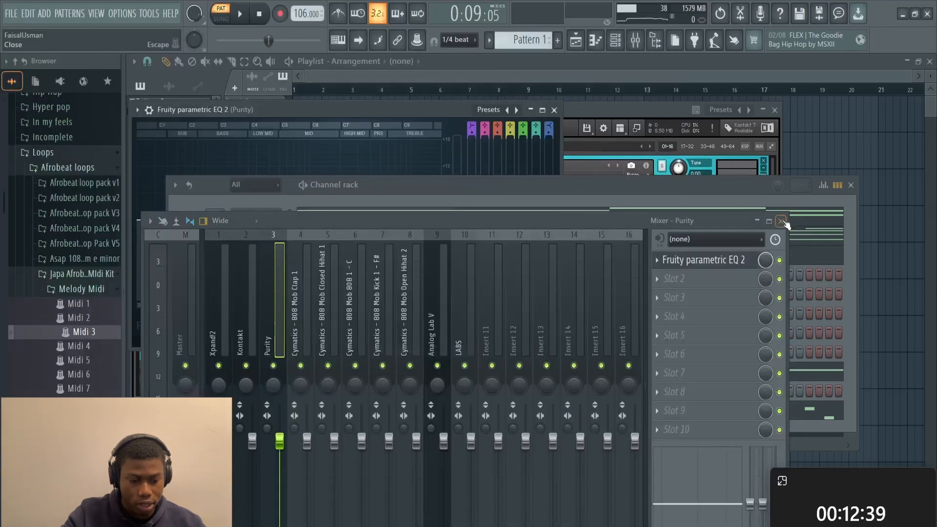
{"action": "left_click", "coordinate": [851, 185]}
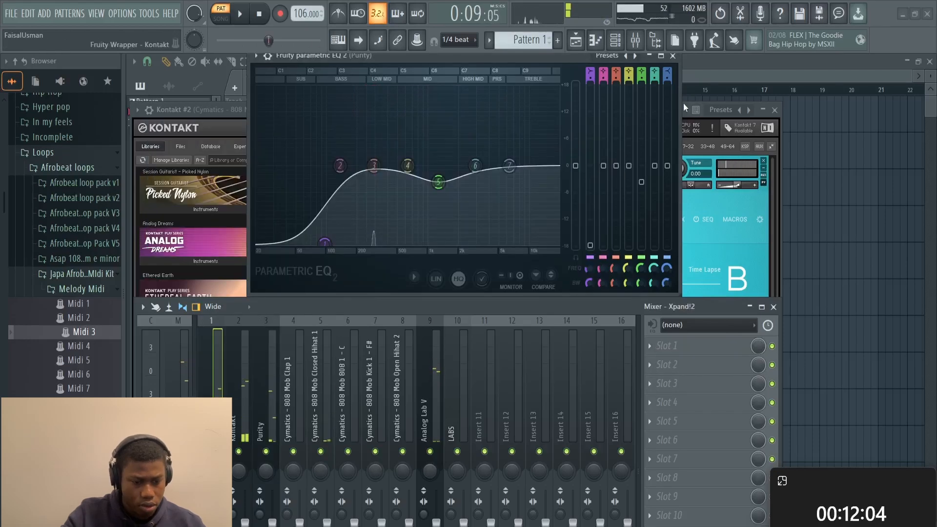
{"action": "left_click", "coordinate": [673, 57]}
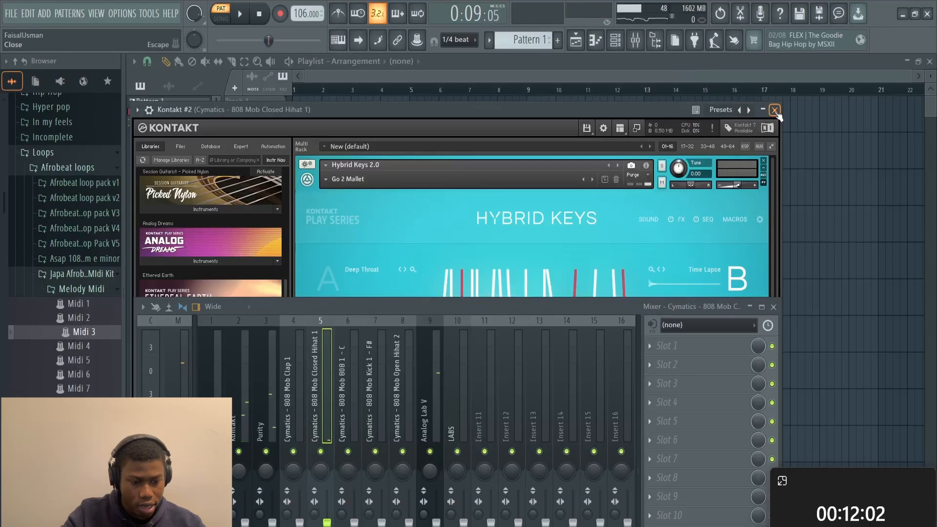
{"action": "left_click", "coordinate": [774, 110]}
{"action": "left_click_drag", "start_coordinate": [420, 312], "coordinate": [433, 151]}
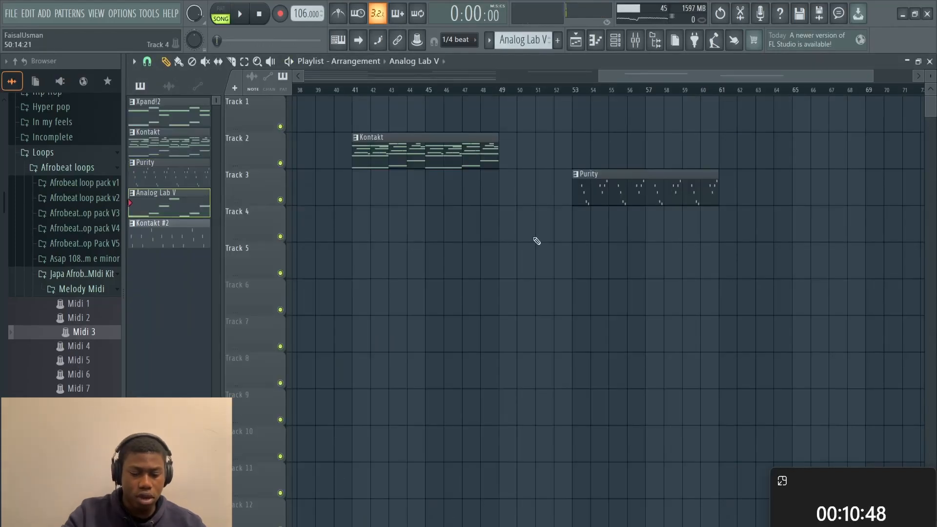
Place the Analog Lab V clip at bar 65 on Track 4 and the Kontakt #2 clip on Track 5 of the playlist.
{"action": "scroll", "coordinate": [537, 242], "scroll_direction": "right", "scroll_amount": 4}
{"action": "left_click", "coordinate": [653, 235]}
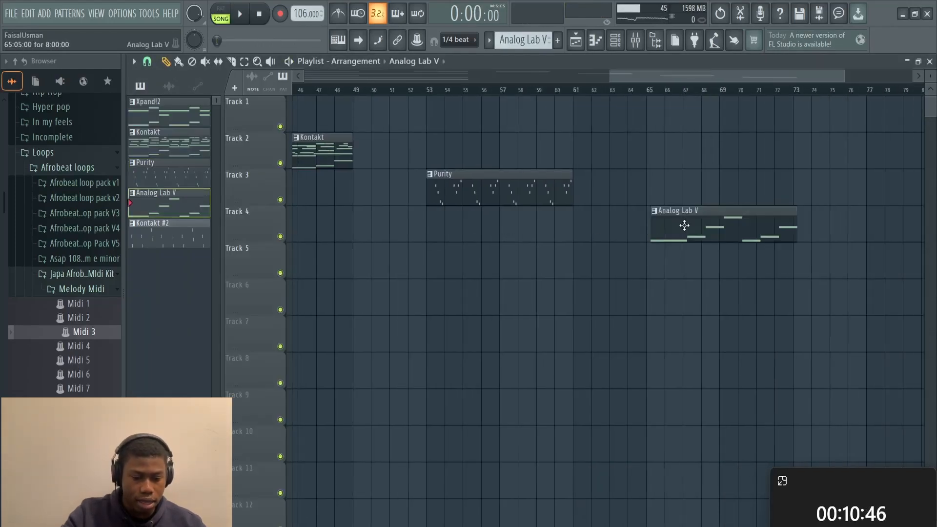
{"action": "scroll", "coordinate": [477, 283], "scroll_direction": "right", "scroll_amount": 5}
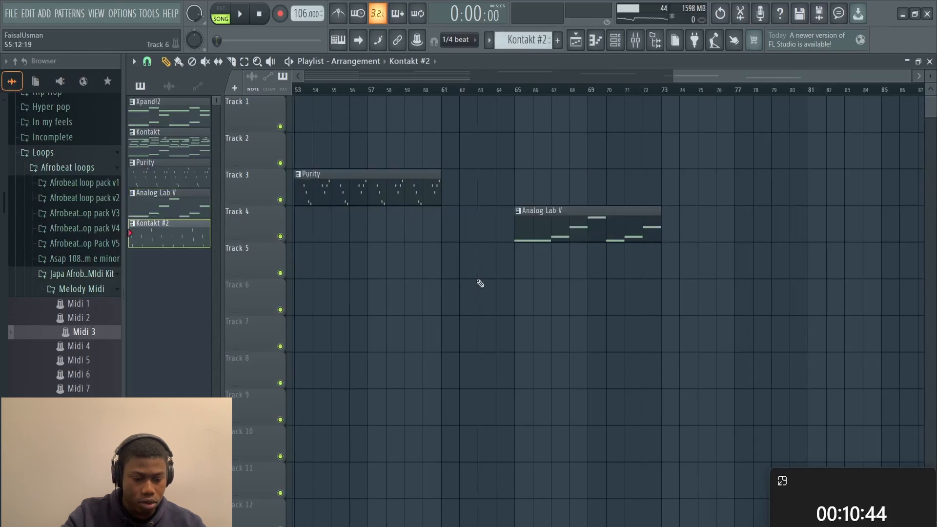
{"action": "left_click", "coordinate": [665, 256]}
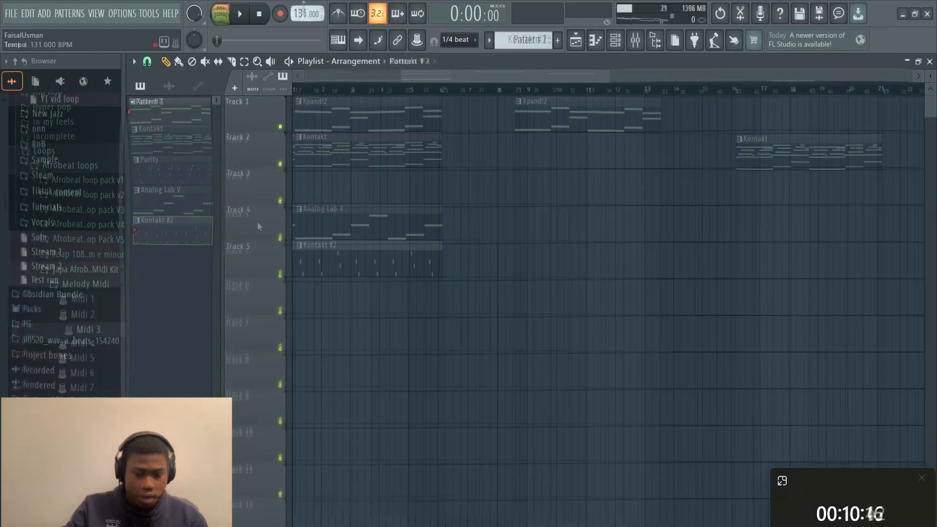
Set the new project's tempo to 115 BPM and the root note of the LABS piano roll's scale highlighting to D.
{"action": "left_click_drag", "start_coordinate": [303, 15], "coordinate": [304, 10]}
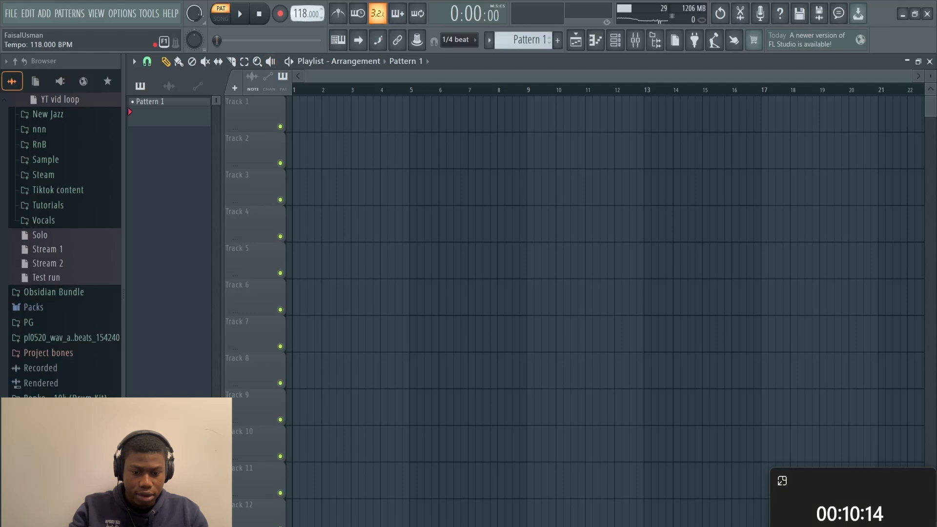
{"action": "left_click", "coordinate": [617, 42]}
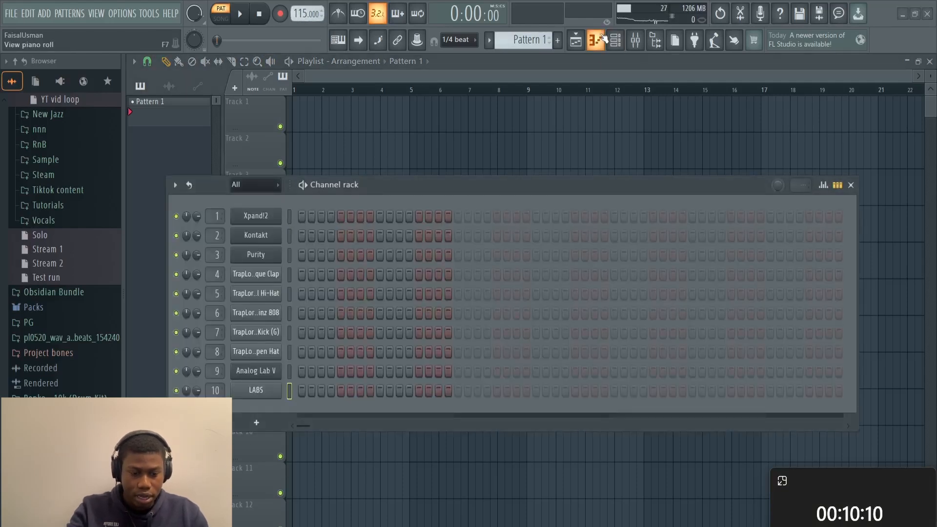
{"action": "left_click", "coordinate": [604, 38]}
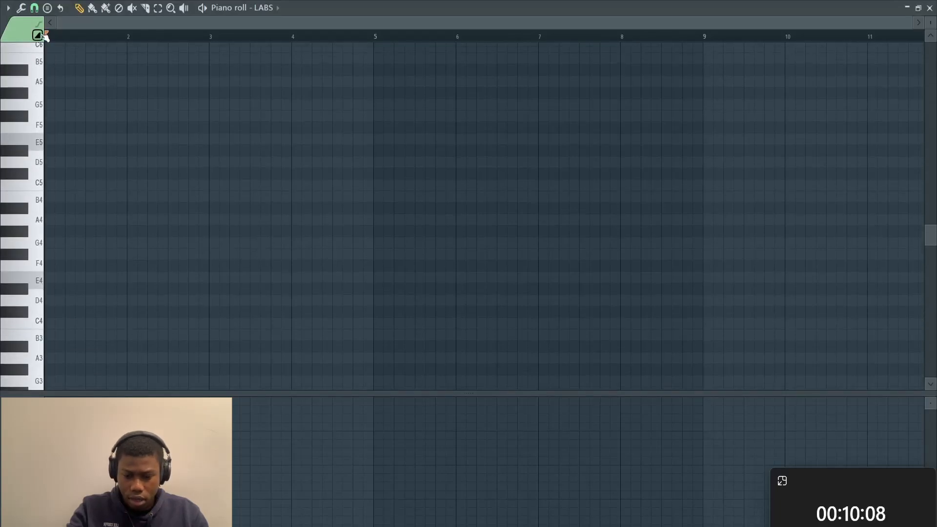
{"action": "left_click", "coordinate": [8, 8]}
{"action": "mouse_move", "coordinate": [20, 66]}
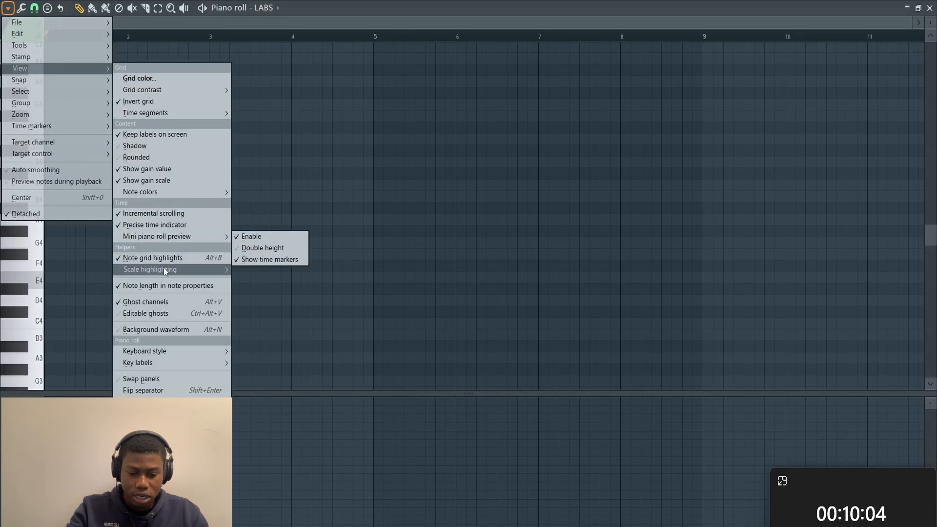
{"action": "mouse_move", "coordinate": [164, 270]}
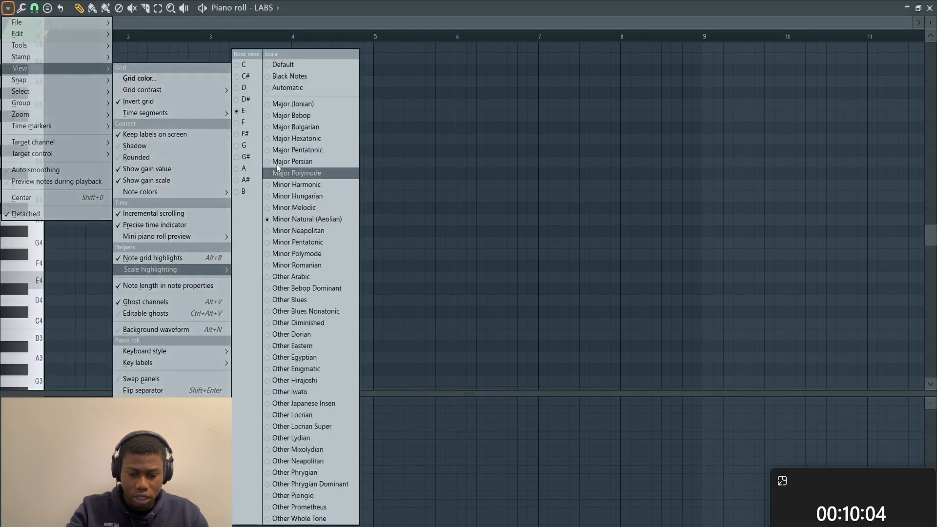
{"action": "left_click", "coordinate": [241, 94]}
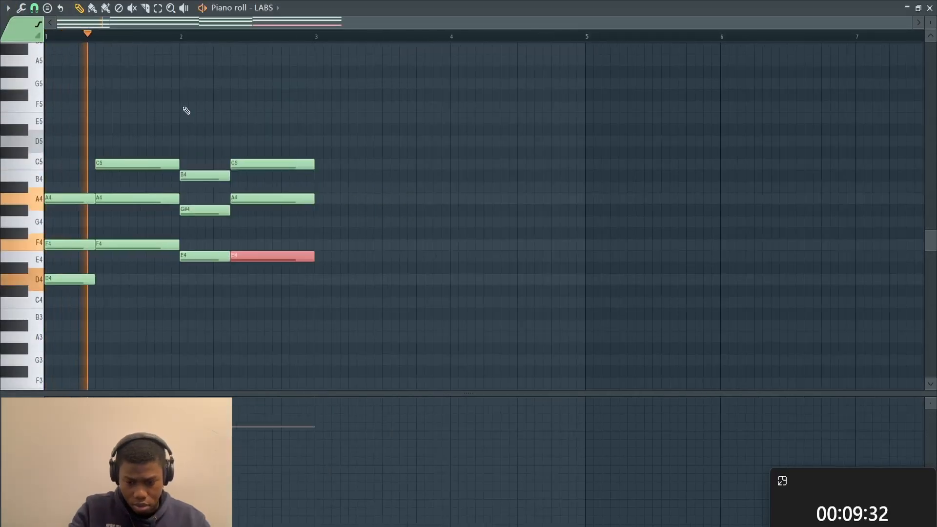
Lower the G#4 in the first chord of bar 2 to G4 and play the LABS chords back.
{"action": "scroll", "coordinate": [186, 110], "scroll_direction": "up", "scroll_amount": 1}
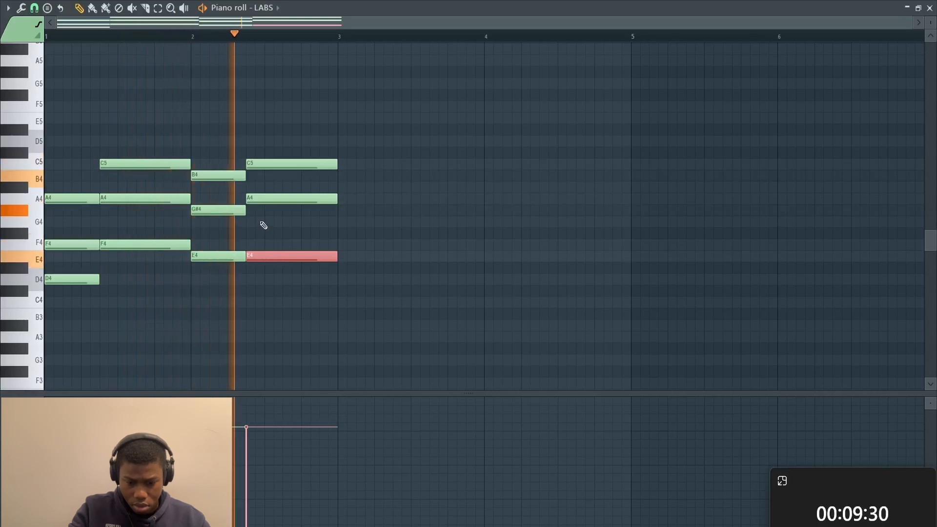
{"action": "key", "text": "space"}
{"action": "key", "text": "space"}
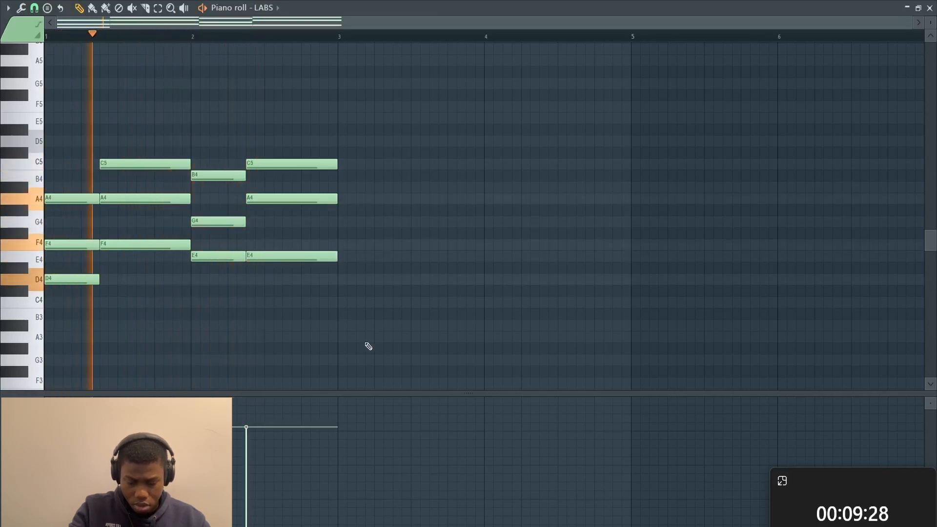
Select all LABS chords in bars 1 and 2 and duplicate them into bars 3 and 4.
{"action": "key", "text": "ctrl+a"}
{"action": "key", "text": "ctrl+b"}
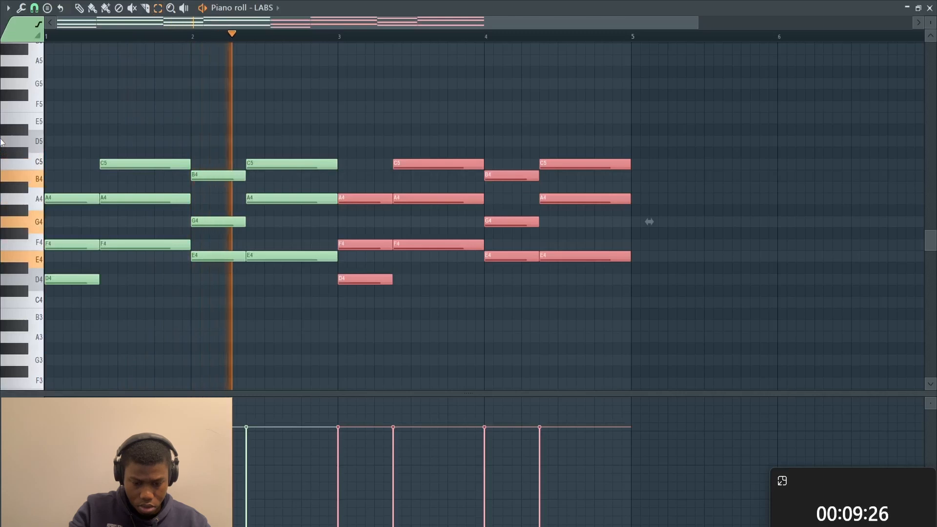
{"action": "key", "text": "ctrl+d"}
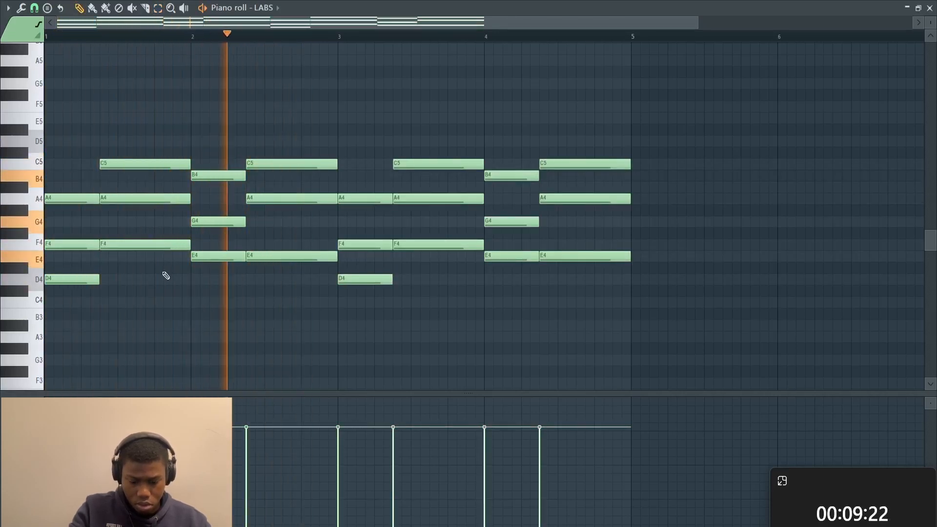
Add octave-down copies of D4, F4, E4 and A4 in bars 1 and 2 as bass notes, and duplicate them into bars 3 and 4.
{"action": "left_click", "coordinate": [88, 282], "text": "ctrl"}
{"action": "left_click", "coordinate": [161, 246], "text": "ctrl"}
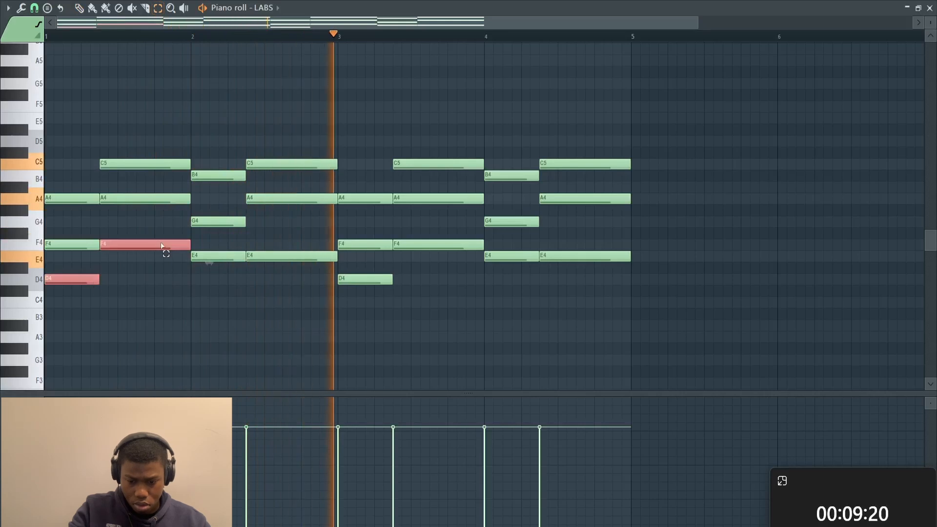
{"action": "left_click", "coordinate": [229, 258], "text": "ctrl"}
{"action": "left_click", "coordinate": [266, 200], "text": "ctrl"}
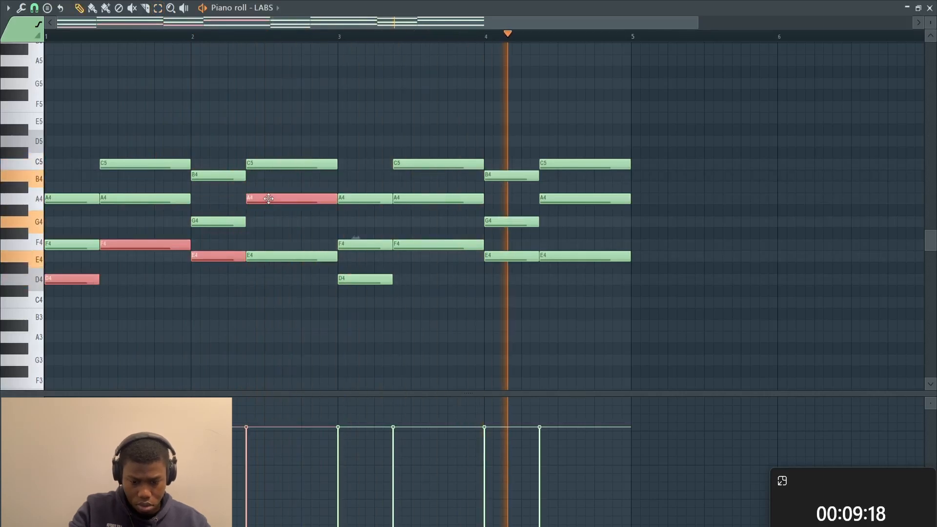
{"action": "key", "text": "ctrl+Down"}
{"action": "scroll", "coordinate": [272, 202], "scroll_direction": "down", "scroll_amount": 2}
{"action": "key", "text": "ctrl+b"}
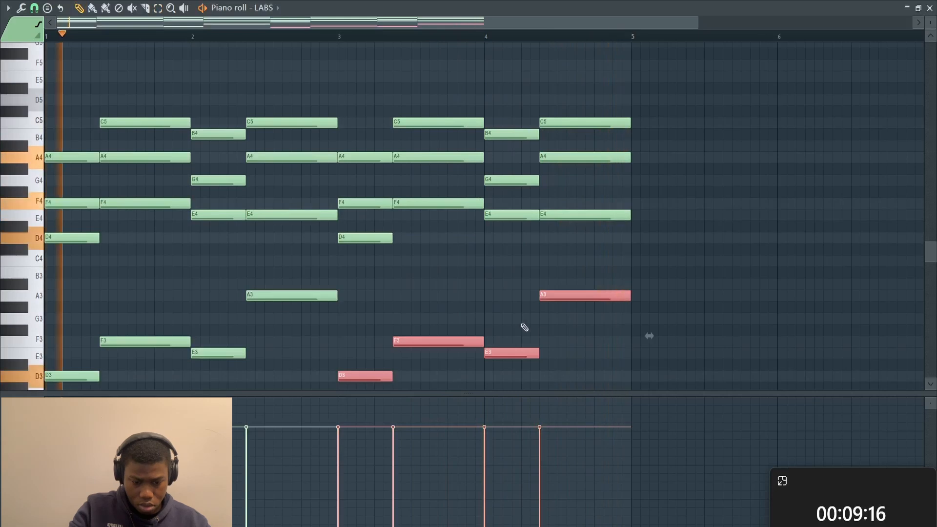
{"action": "key", "text": "ctrl+d"}
Duplicate the four-bar LABS chord and bass progression to fill bars 5 to 8.
{"action": "key", "text": "ctrl+b"}
{"action": "scroll", "coordinate": [585, 342], "scroll_direction": "down", "scroll_amount": 2}
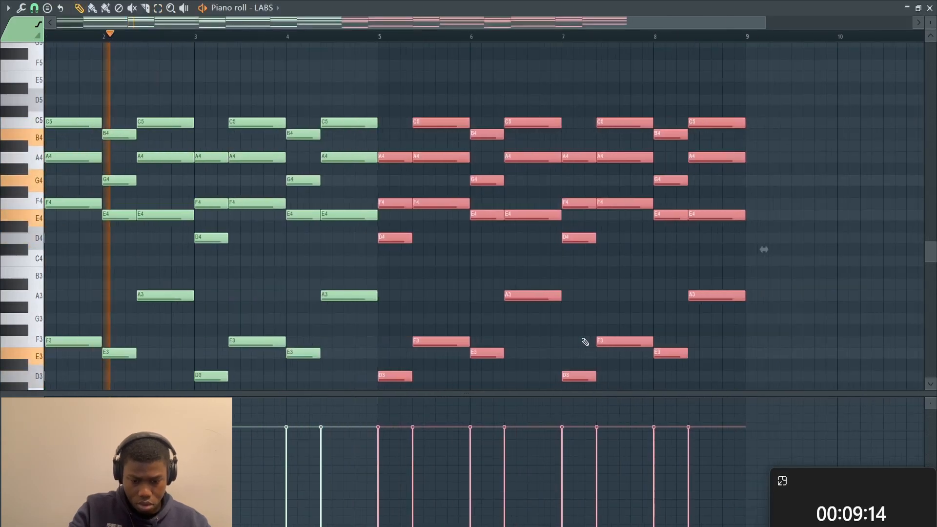
{"action": "key", "text": "ctrl+d"}
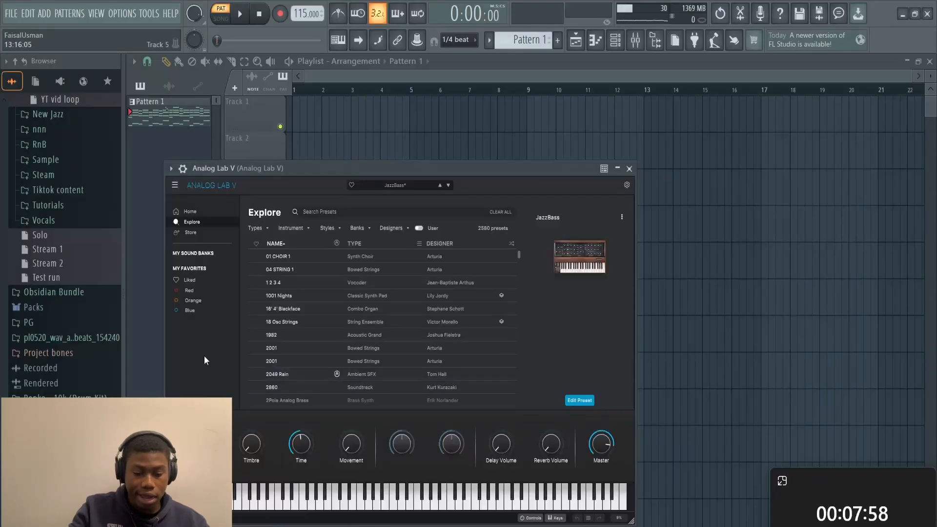
Load the Art of Chill preset from Analog Lab V's liked presets and show the channel rack.
{"action": "left_click", "coordinate": [190, 279]}
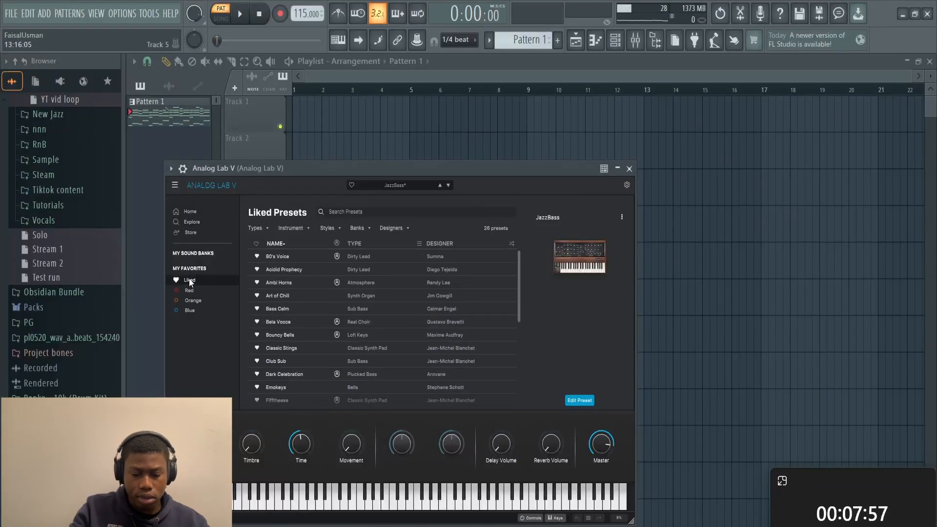
{"action": "left_click", "coordinate": [303, 299]}
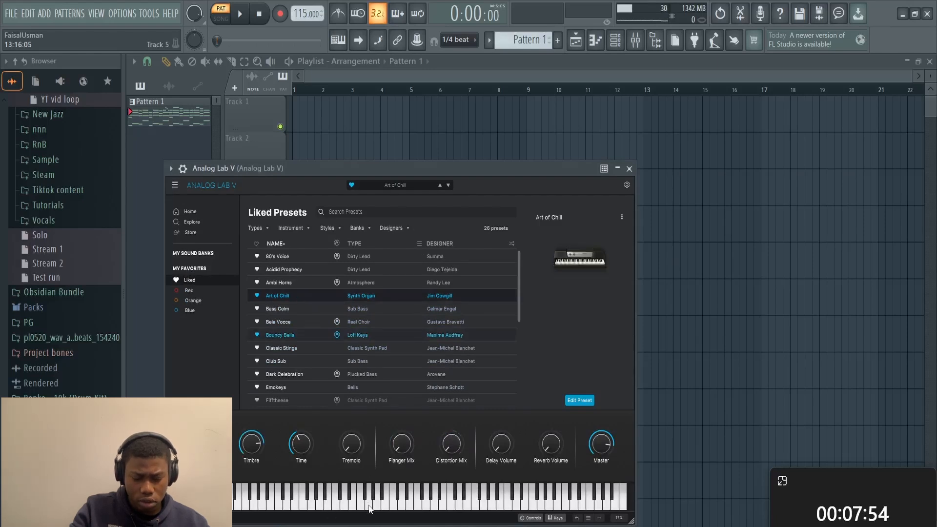
{"action": "left_click", "coordinate": [624, 39]}
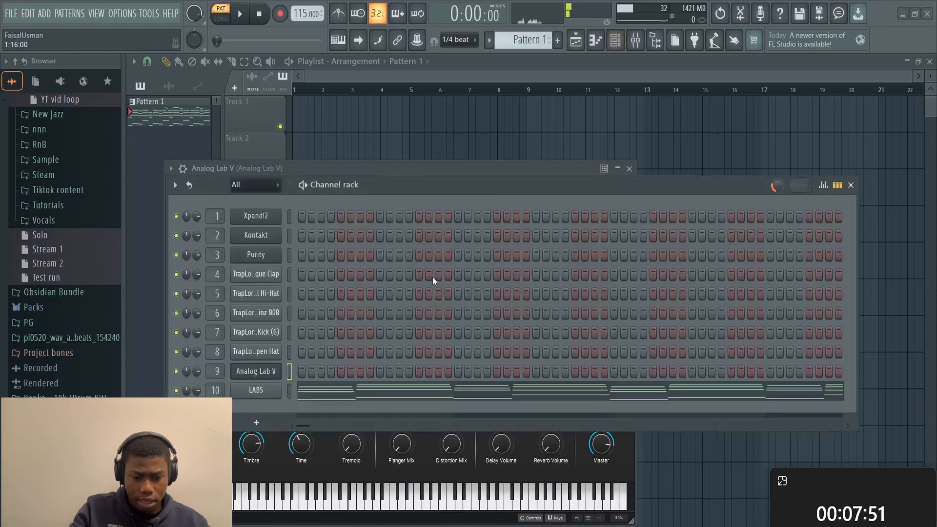
Try short stab notes on C5, A4, F4 and E4 across bars 1 and 2 of the Analog Lab V part.
{"action": "left_click", "coordinate": [850, 185]}
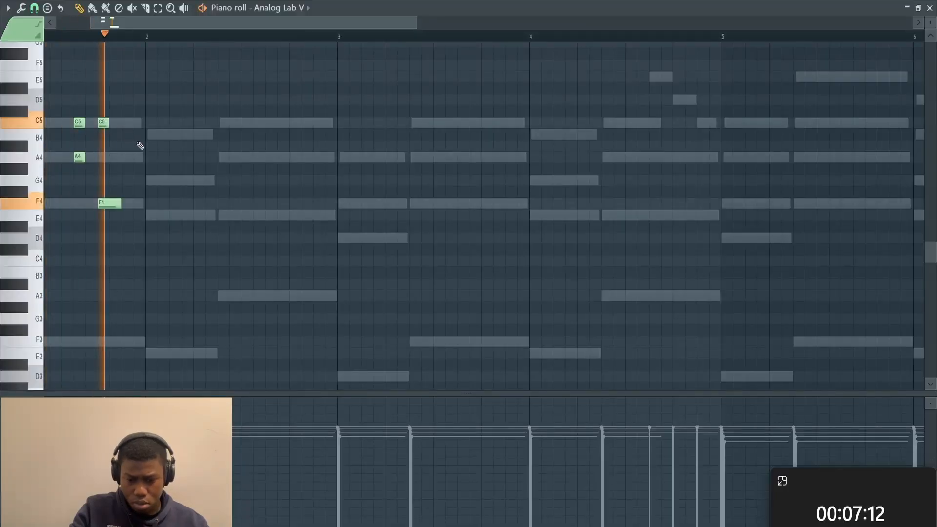
{"action": "left_click", "coordinate": [245, 123]}
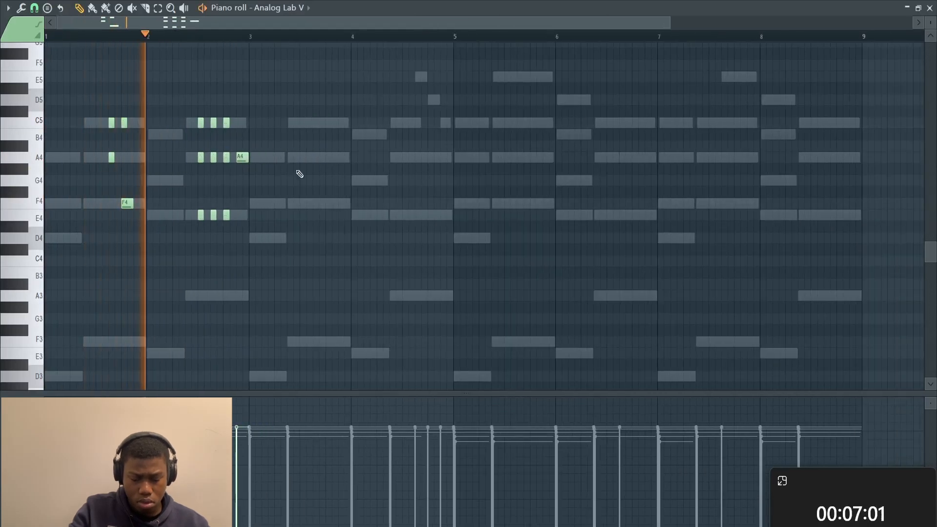
{"action": "key", "text": "shift+Right"}
{"action": "key", "text": "shift+Right"}
{"action": "key", "text": "shift+Right"}
{"action": "key", "text": "shift+Right"}
{"action": "key", "text": "shift+Right"}
{"action": "key", "text": "shift+Right"}
{"action": "key", "text": "shift+Right"}
{"action": "key", "text": "shift+Right"}
{"action": "key", "text": "shift+Right"}
{"action": "key", "text": "shift+Right"}
{"action": "key", "text": "shift+Left"}
{"action": "key", "text": "shift+Left"}
{"action": "left_click", "coordinate": [357, 248], "text": "ctrl"}
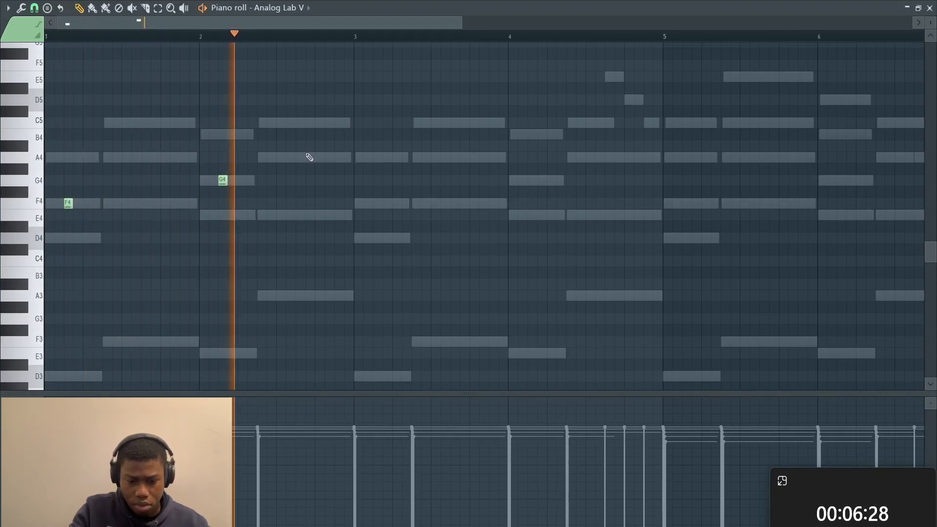
Move the short C5 in bar 2 of the Analog Lab V part to A4 and repeat the D4, E4, A4 phrase across the pattern.
{"action": "key", "text": "space"}
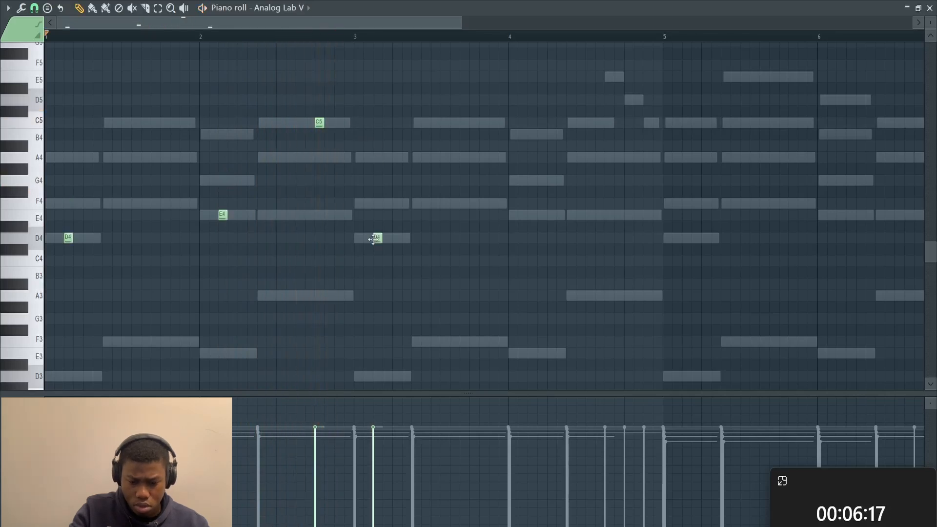
{"action": "left_click_drag", "start_coordinate": [320, 123], "coordinate": [320, 157]}
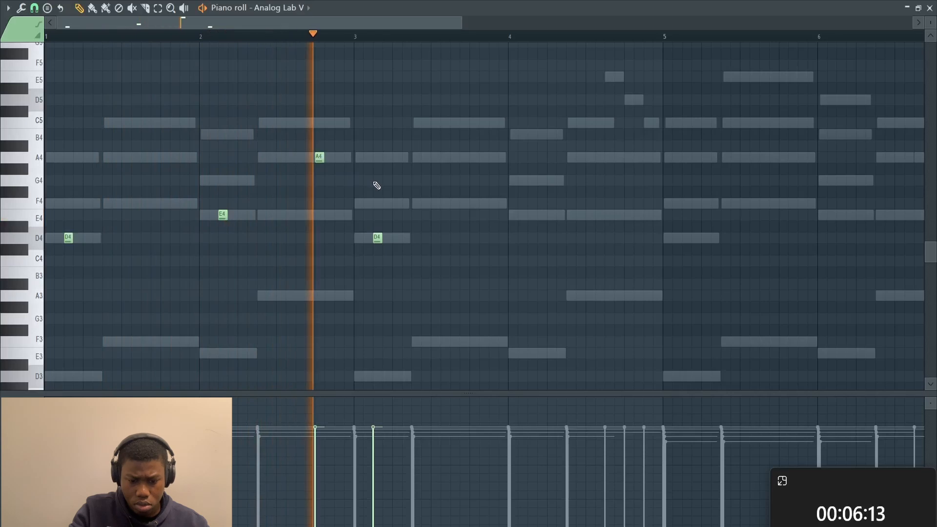
{"action": "key", "text": "space"}
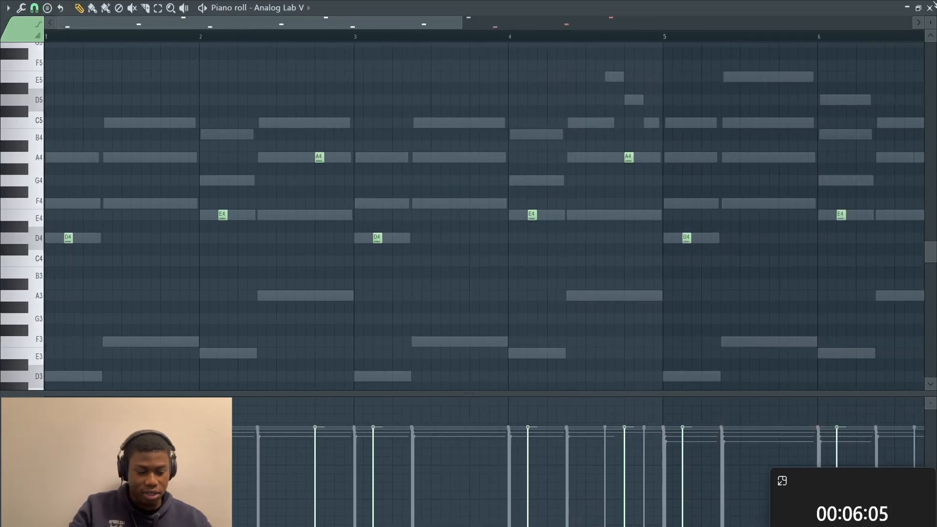
{"action": "left_click", "coordinate": [930, 7]}
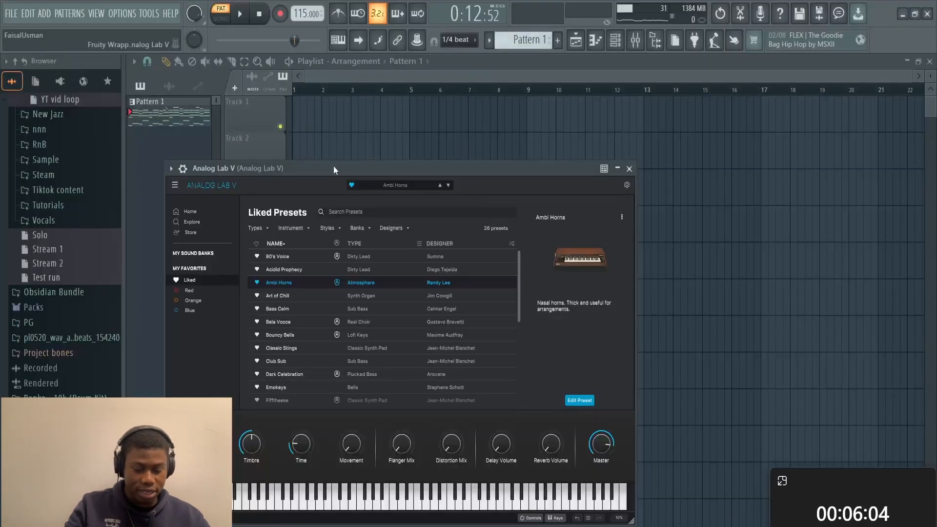
{"action": "left_click", "coordinate": [629, 168]}
Shape the LABS sound in Fruity Parametric EQ 2 by cutting the highs, lowering the high-pass frequency and slightly boosting band 3.
{"action": "left_click", "coordinate": [635, 41]}
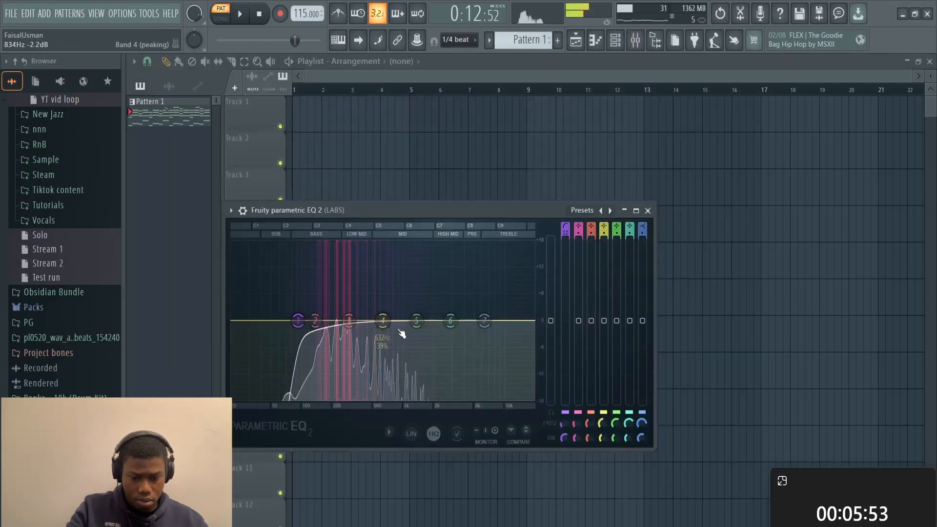
{"action": "left_click_drag", "start_coordinate": [481, 321], "coordinate": [463, 365]}
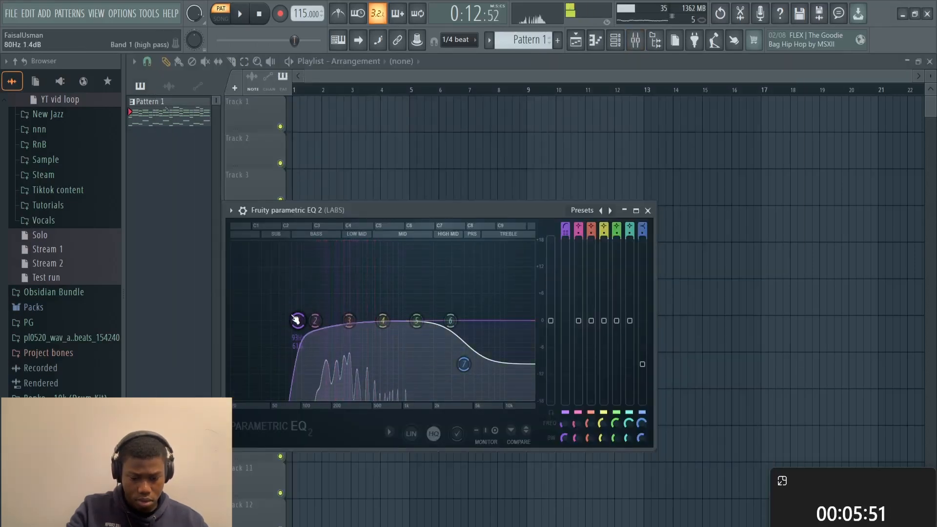
{"action": "left_click_drag", "start_coordinate": [298, 321], "coordinate": [285, 321]}
{"action": "left_click_drag", "start_coordinate": [349, 320], "coordinate": [347, 314]}
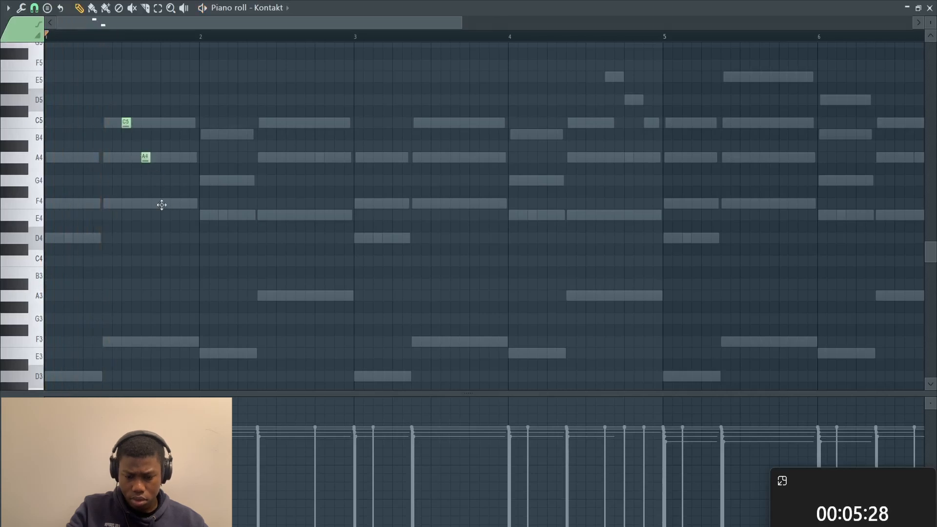
Write a two-bar Kontakt melody using C5, F4, A4, G4, E4, B4 and E5, and repeat it through bar 8.
{"action": "left_click", "coordinate": [185, 215]}
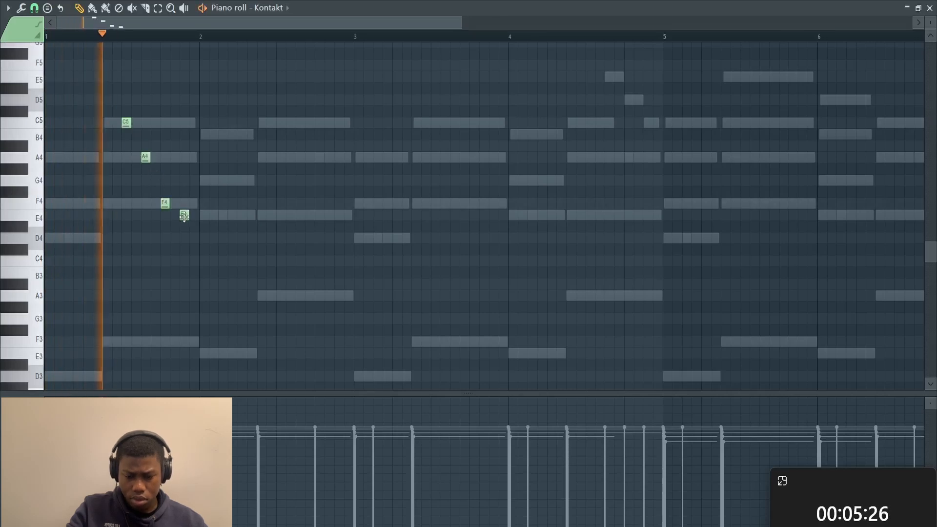
{"action": "key", "text": "space"}
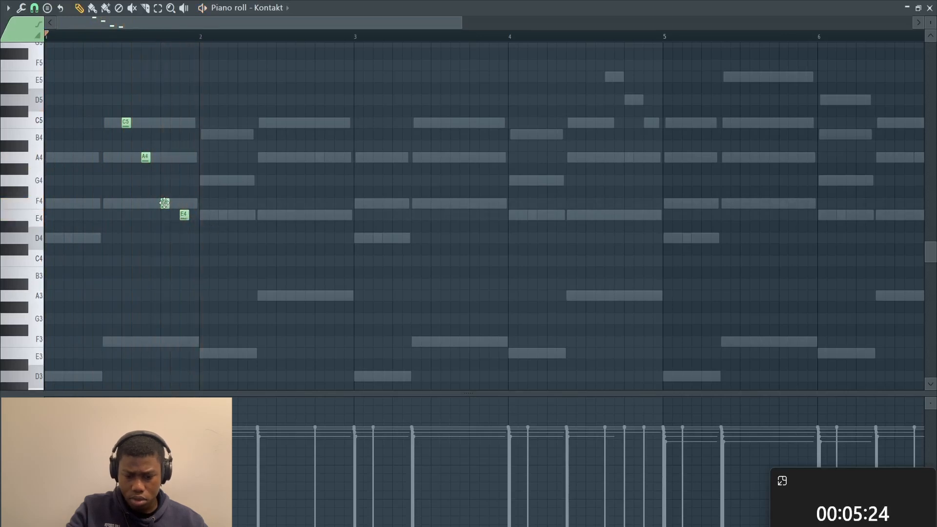
{"action": "key", "text": "space"}
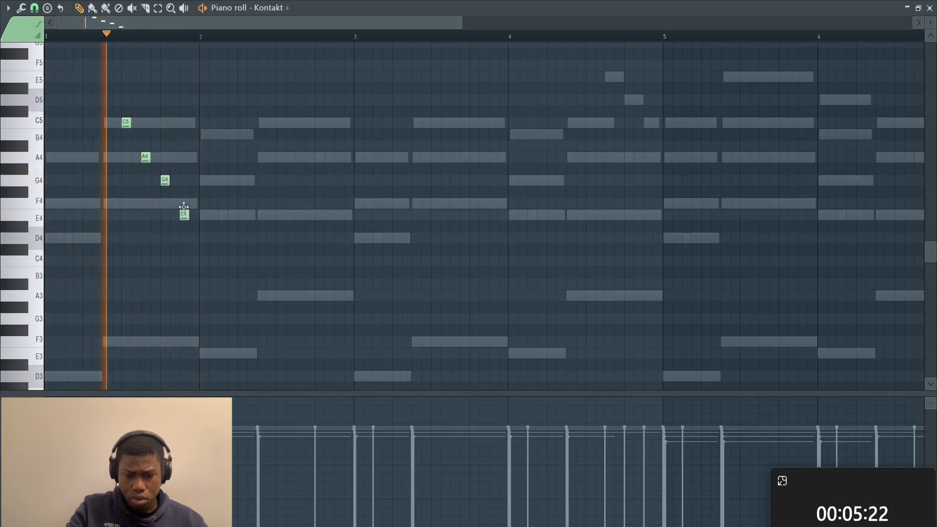
{"action": "left_click_drag", "start_coordinate": [185, 215], "coordinate": [185, 204]}
{"action": "key", "text": "space"}
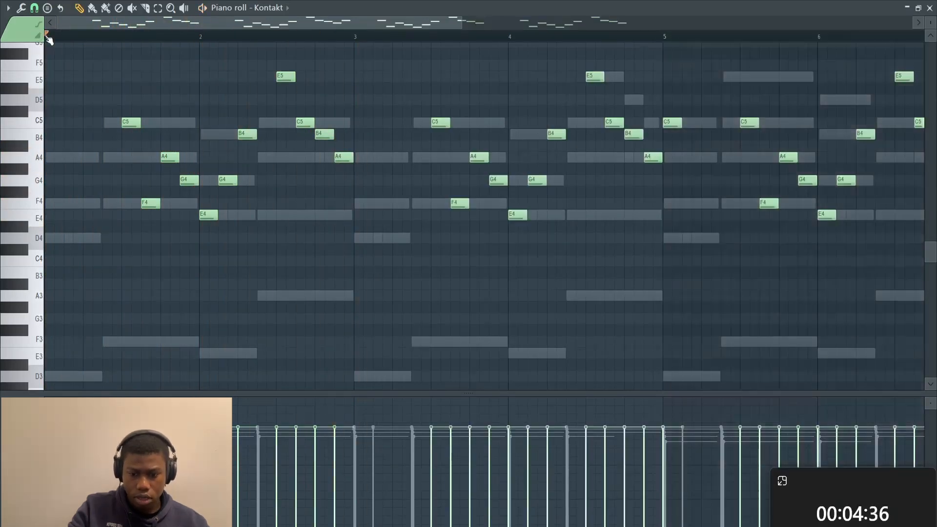
{"action": "scroll", "coordinate": [347, 211], "scroll_direction": "down", "scroll_amount": 1}
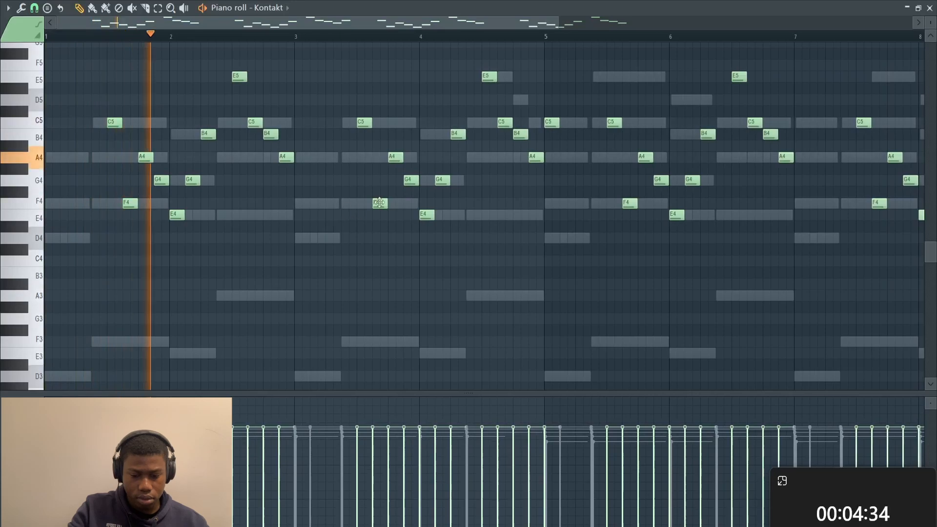
{"action": "key", "text": "Escape"}
Set the Kontakt channel's volume to 76%.
{"action": "left_click", "coordinate": [604, 48]}
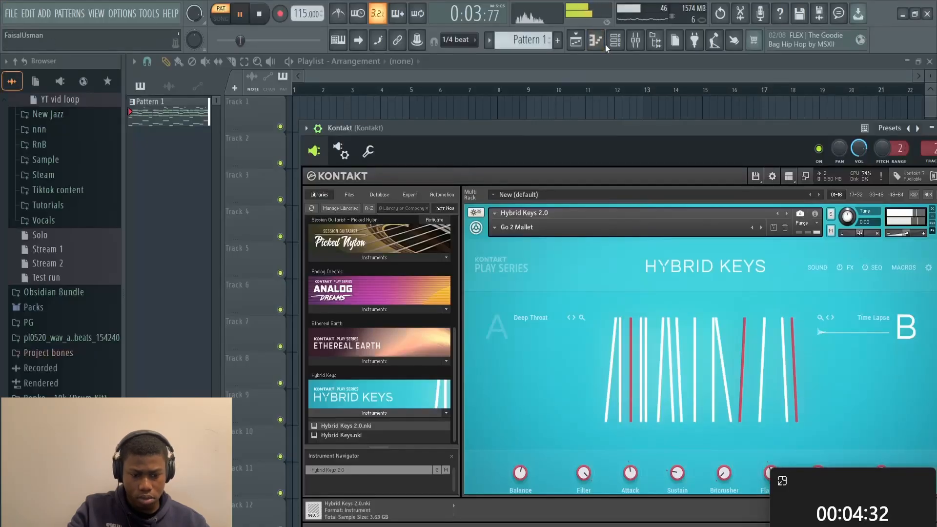
{"action": "left_click", "coordinate": [615, 40]}
{"action": "mouse_move", "coordinate": [186, 238]}
{"action": "left_mouse_down"}
{"action": "mouse_move", "coordinate": [185, 259]}
{"action": "mouse_move", "coordinate": [196, 241]}
{"action": "left_mouse_up"}
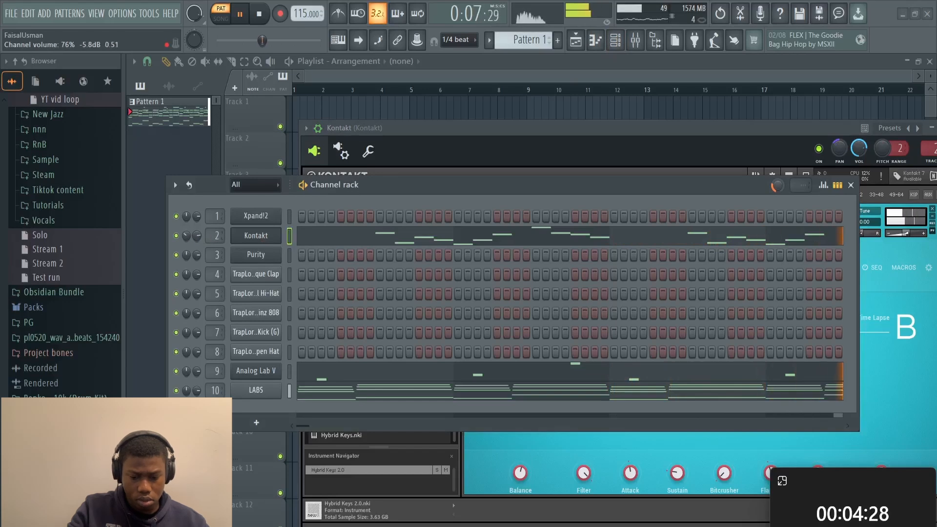
Add a D5 and an E5 note to the Kontakt melody in bar 7.
{"action": "left_click", "coordinate": [342, 236]}
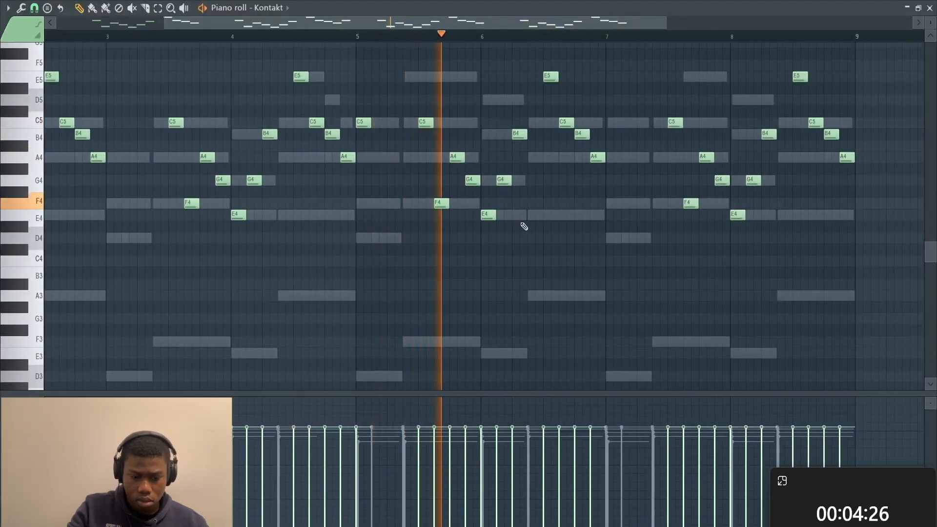
{"action": "left_click", "coordinate": [630, 99]}
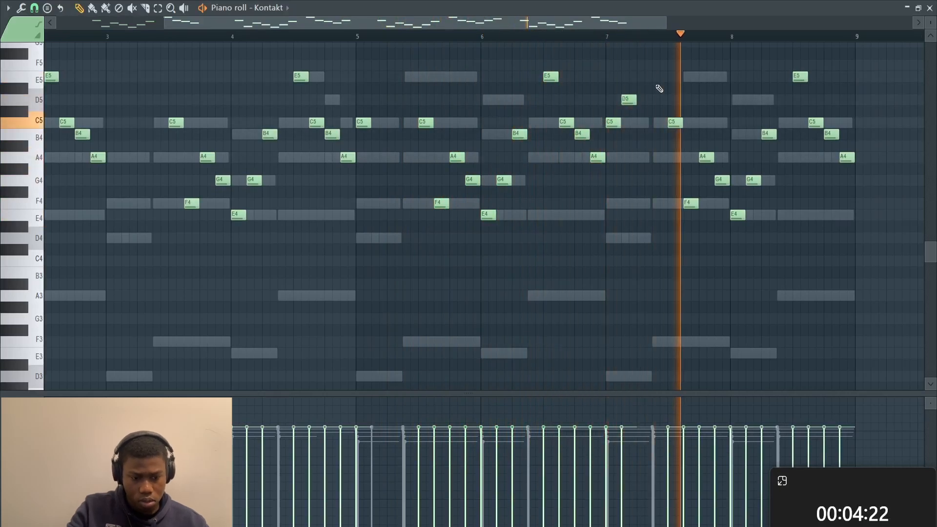
{"action": "left_click", "coordinate": [640, 78]}
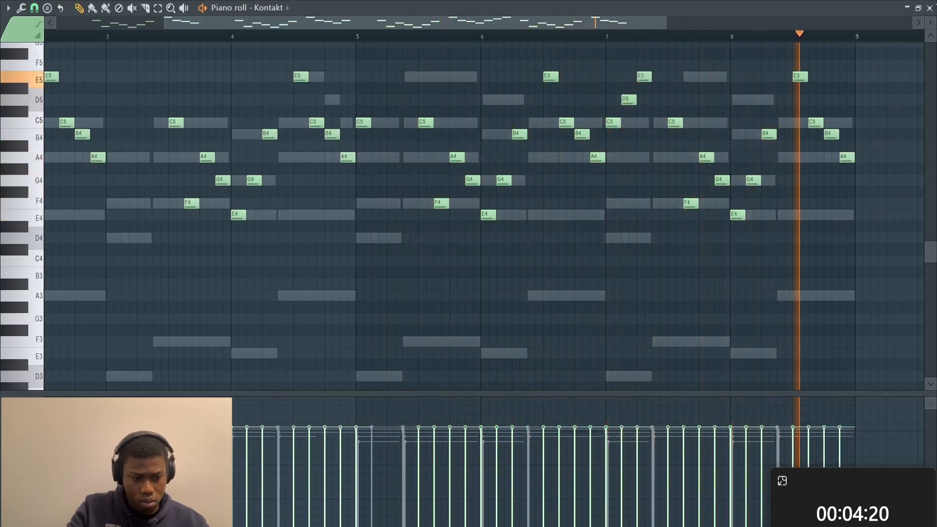
{"action": "key", "text": "F7"}
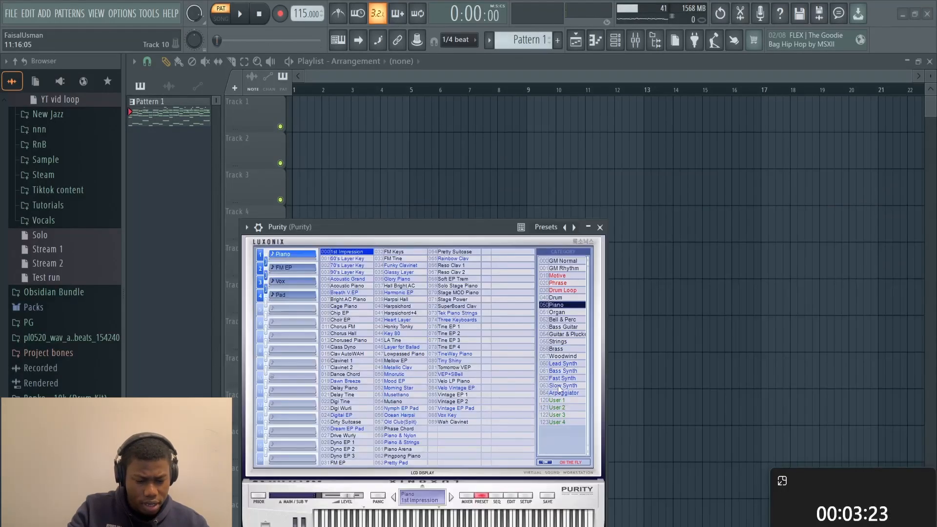
Load Purity's Slow Synth preset Tremolo Signal and write long A4, C5, B4, C5 notes repeated through bar 8.
{"action": "left_click", "coordinate": [561, 386]}
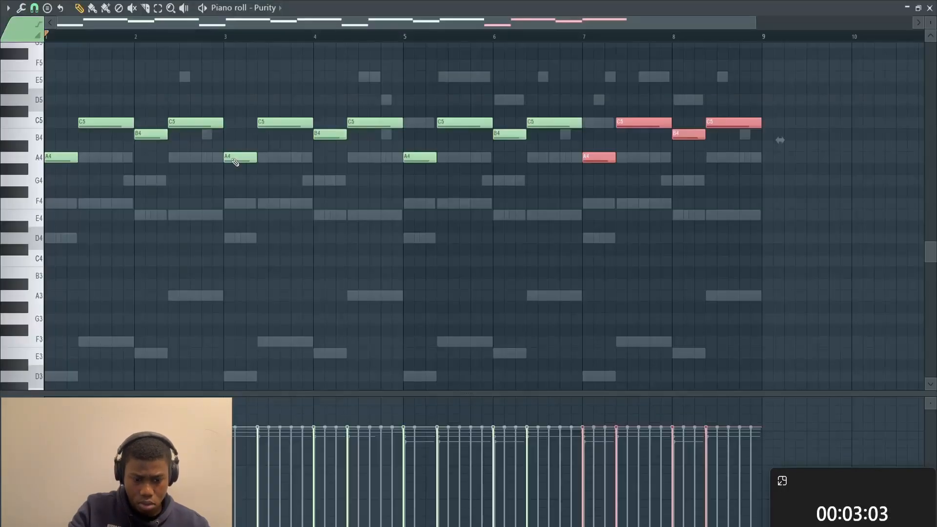
{"action": "key", "text": "space"}
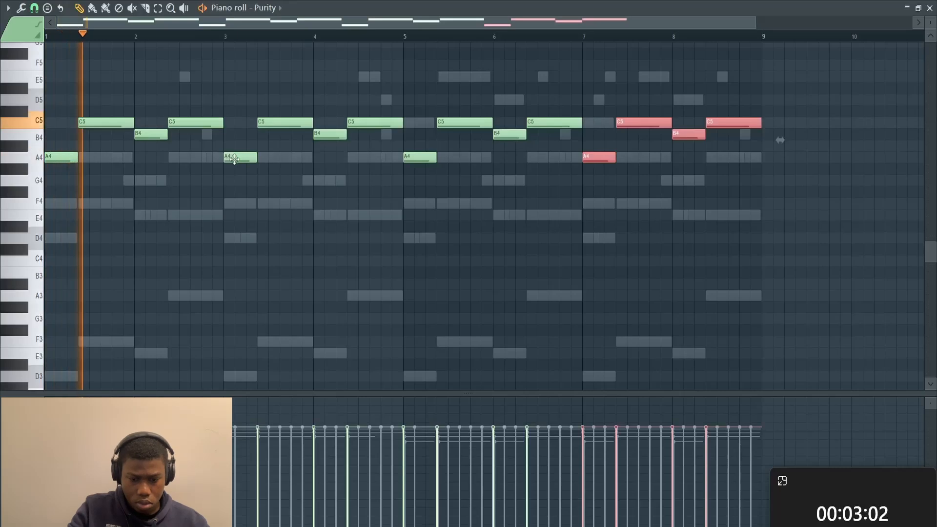
{"action": "key", "text": "ctrl+d"}
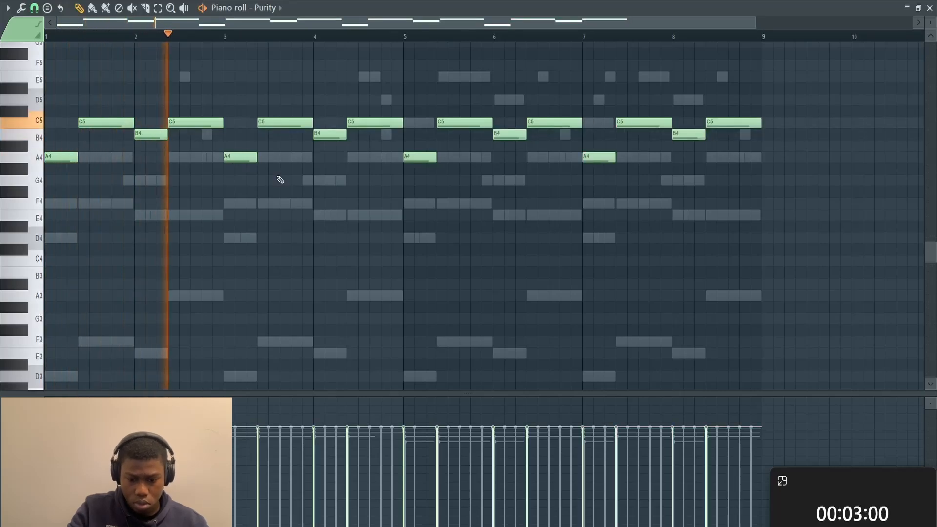
{"action": "left_click", "coordinate": [929, 8]}
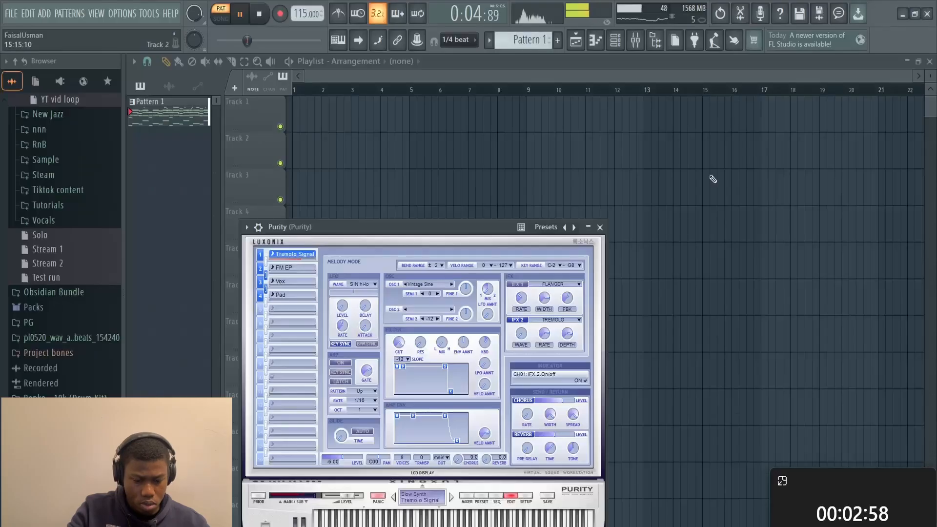
{"action": "left_click", "coordinate": [602, 227]}
Lower the mixer faders of the Purity, LABS and Analog Lab V tracks.
{"action": "left_click", "coordinate": [596, 40]}
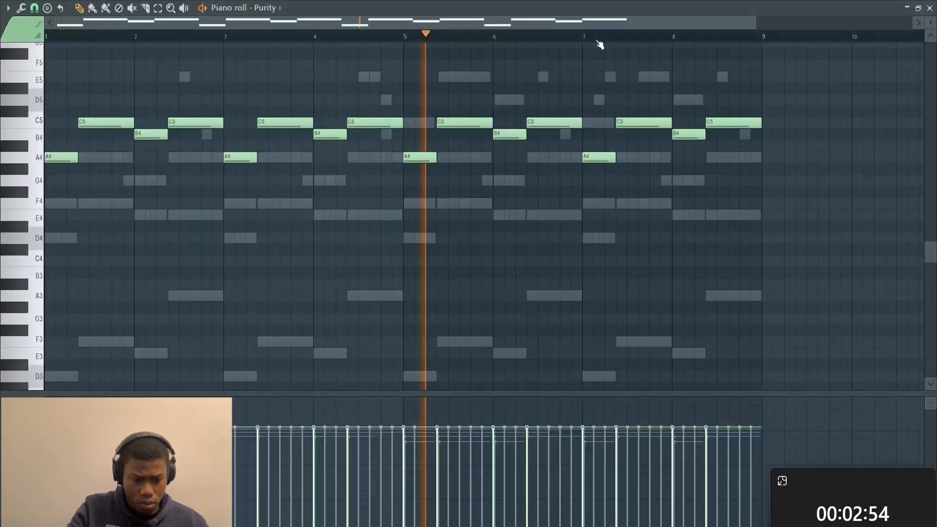
{"action": "key", "text": "F7"}
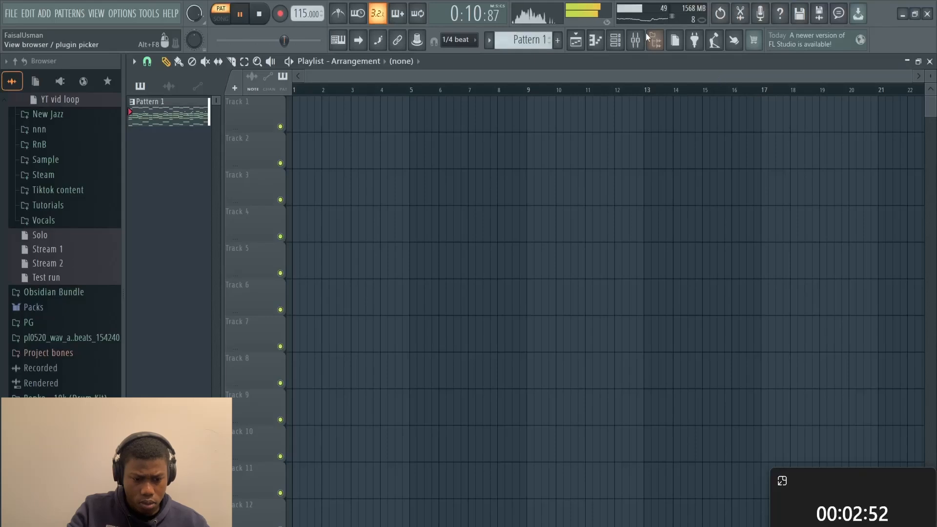
{"action": "left_click", "coordinate": [635, 42]}
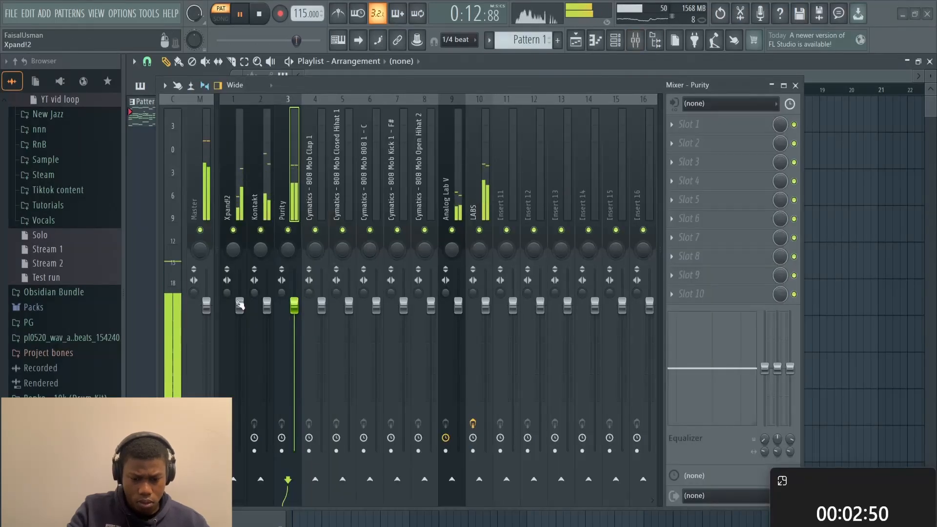
{"action": "left_click_drag", "start_coordinate": [294, 306], "coordinate": [294, 331]}
{"action": "left_click_drag", "start_coordinate": [486, 306], "coordinate": [458, 313]}
{"action": "left_click", "coordinate": [615, 40]}
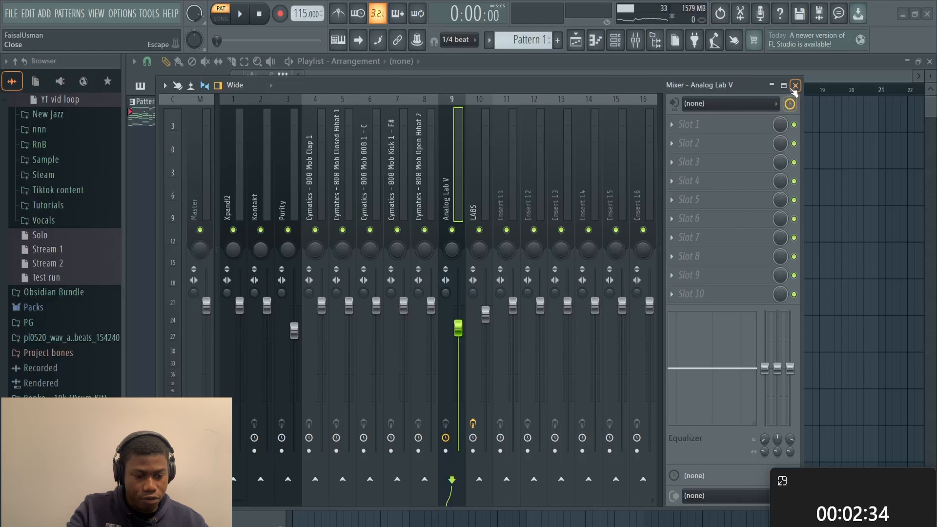
{"action": "left_click", "coordinate": [796, 85]}
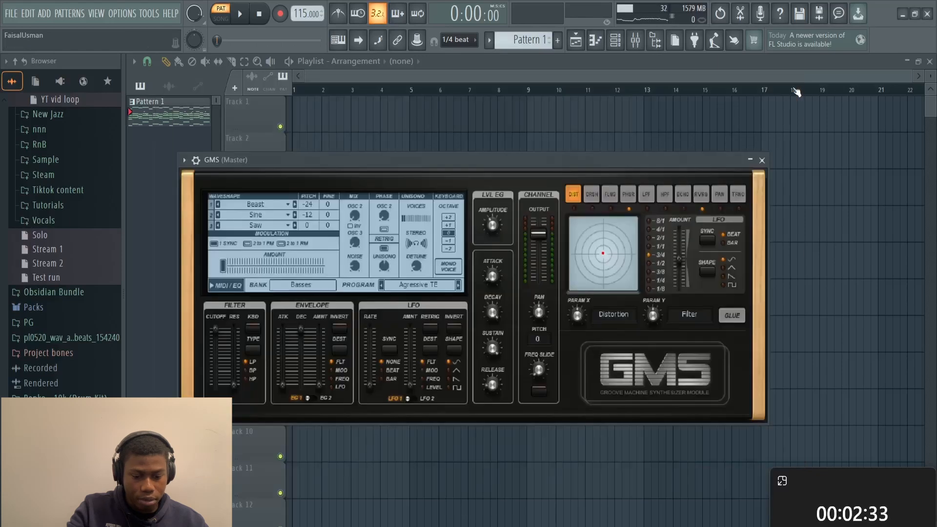
Load the Diablo TE preset from the GMS Basses bank and write D4, F4, E4 and A4 notes over bars 1 and 2.
{"action": "left_click", "coordinate": [286, 283]}
{"action": "scroll", "coordinate": [520, 360], "scroll_direction": "down", "scroll_amount": 5}
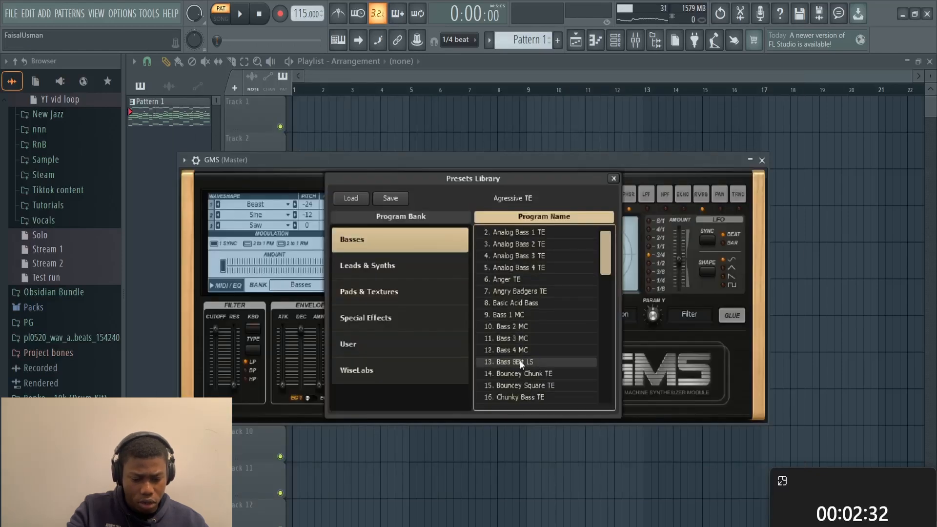
{"action": "left_click", "coordinate": [525, 279]}
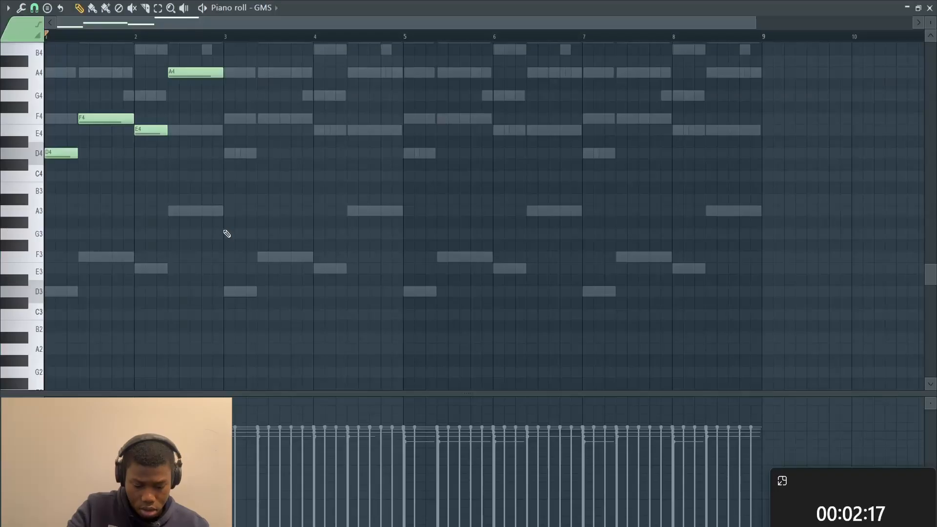
Duplicate the two-bar GMS line into bars 3 and 4, select both A4 notes, and duplicate the four bars to extend the part.
{"action": "key", "text": "ctrl+b"}
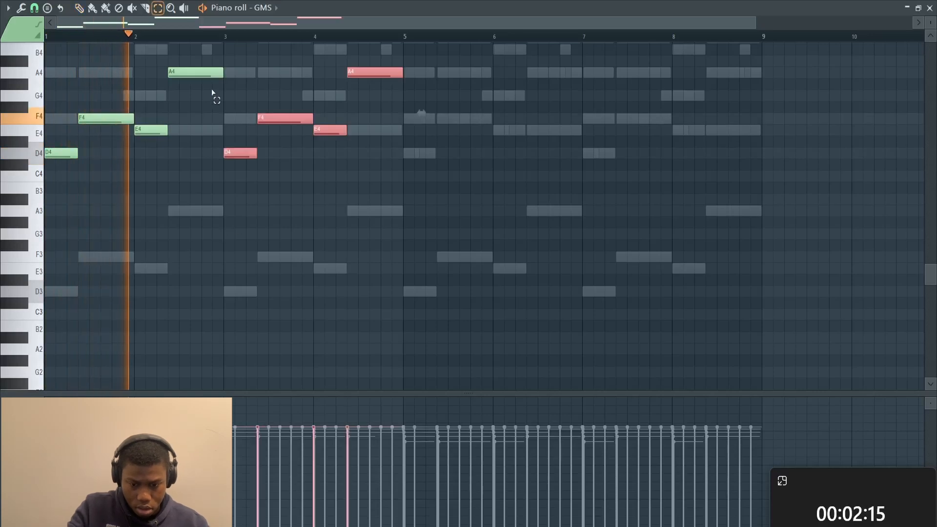
{"action": "left_click_drag", "start_coordinate": [211, 89], "coordinate": [186, 62]}
{"action": "left_click", "coordinate": [381, 72], "text": "ctrl+shift"}
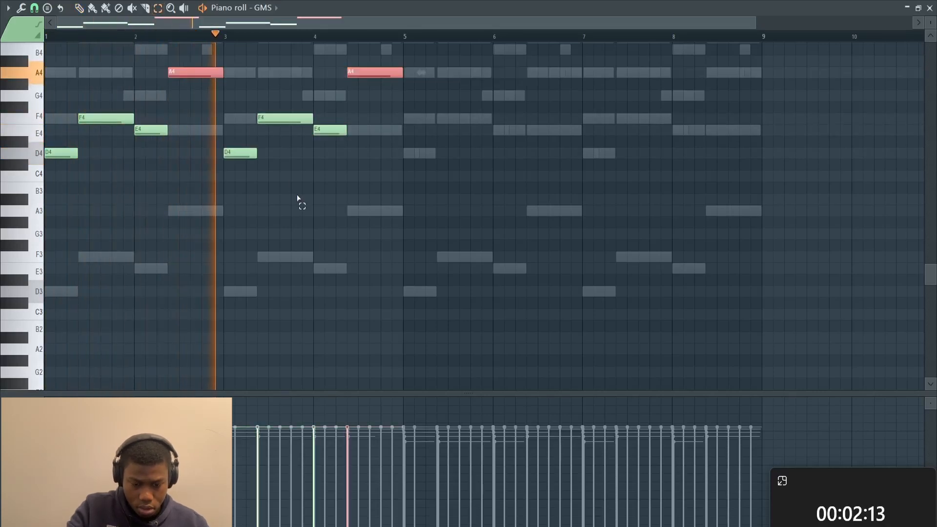
{"action": "left_click", "coordinate": [326, 242]}
{"action": "key", "text": "ctrl+b"}
{"action": "key", "text": "Escape"}
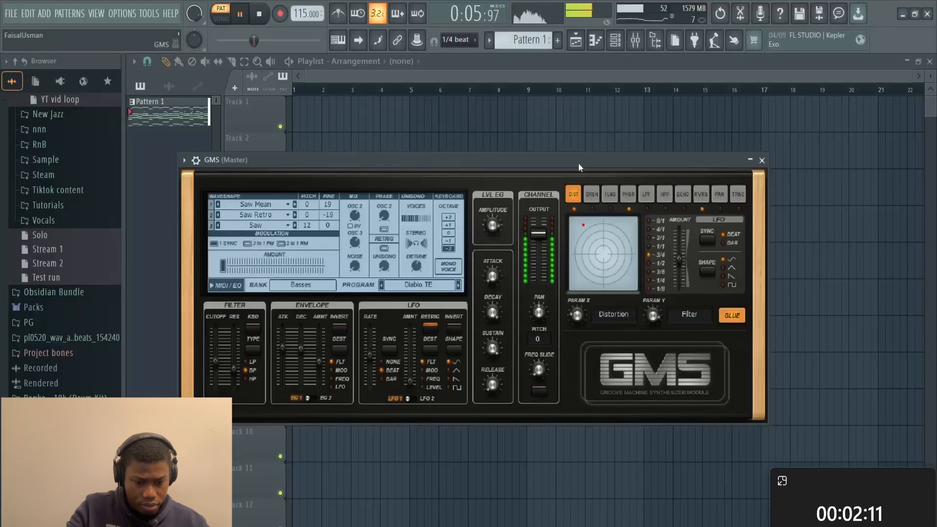
Close the GMS synth and load Fruity Parametric EQ 2 into the first effect slot of the Kontakt mixer track.
{"action": "left_click", "coordinate": [762, 161]}
{"action": "left_click", "coordinate": [636, 41]}
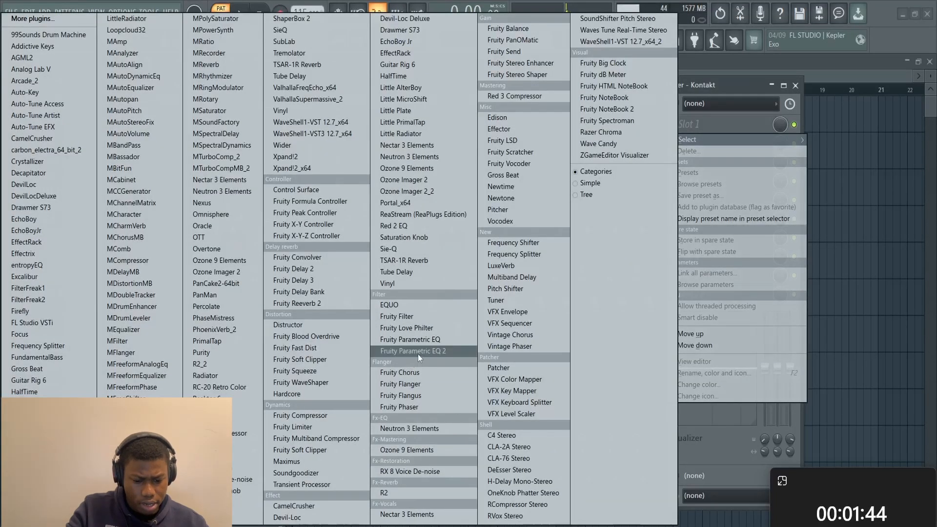
{"action": "left_click", "coordinate": [418, 353]}
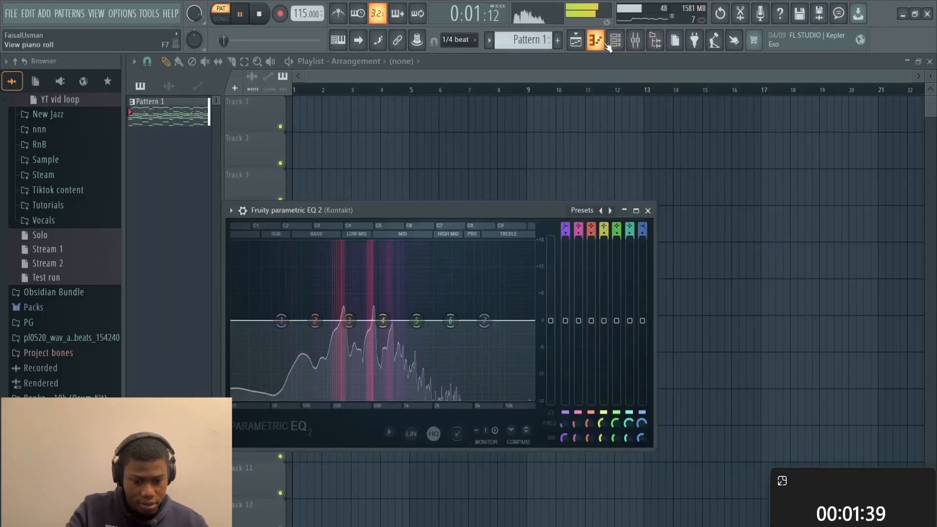
Shape the Kontakt EQ by cutting the lows with band 1 and slightly boosting the mids with bands 4 and 5.
{"action": "key", "text": "space"}
{"action": "left_click_drag", "start_coordinate": [281, 321], "coordinate": [289, 385]}
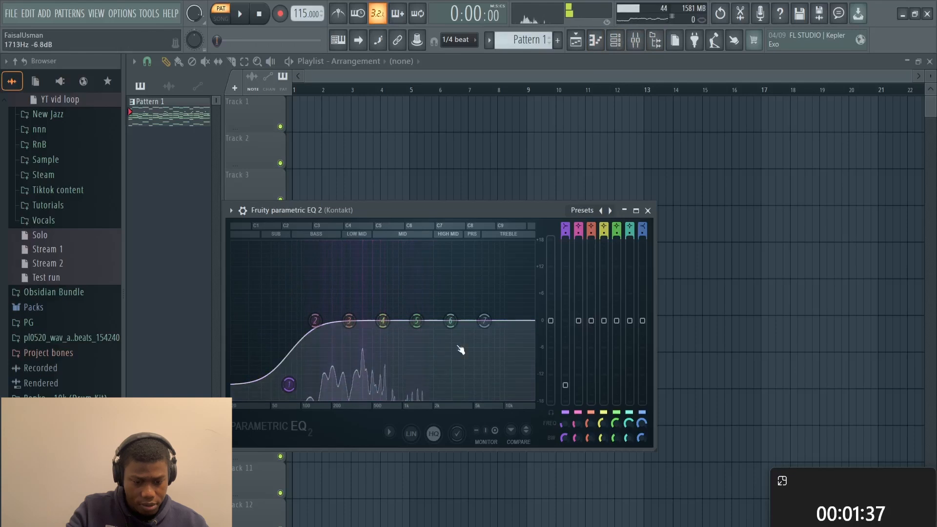
{"action": "key", "text": "space"}
{"action": "left_click_drag", "start_coordinate": [417, 322], "coordinate": [384, 312]}
{"action": "left_click_drag", "start_coordinate": [289, 385], "coordinate": [295, 398]}
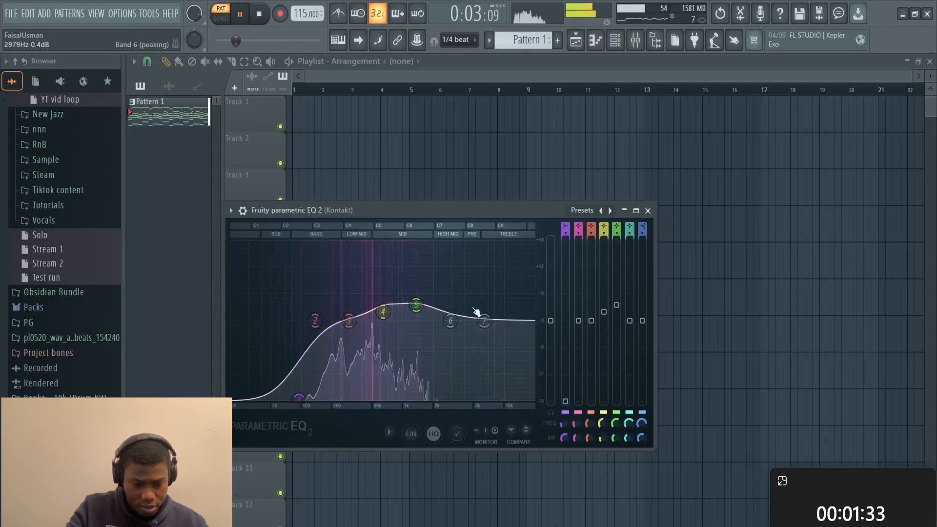
{"action": "left_click", "coordinate": [648, 211]}
Lower the Closed Hihat mixer track to about 77% volume and adjust the level of the Analog Lab V track.
{"action": "left_click", "coordinate": [623, 43]}
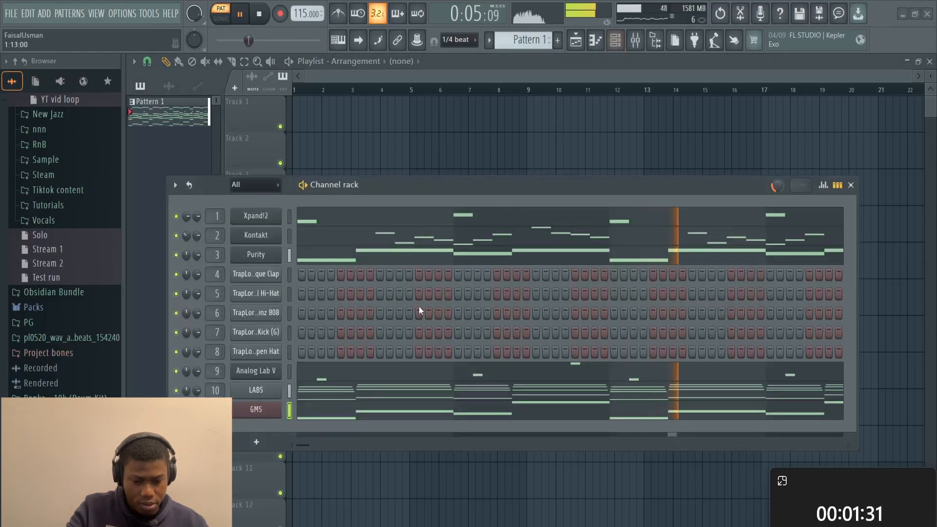
{"action": "left_click", "coordinate": [622, 42]}
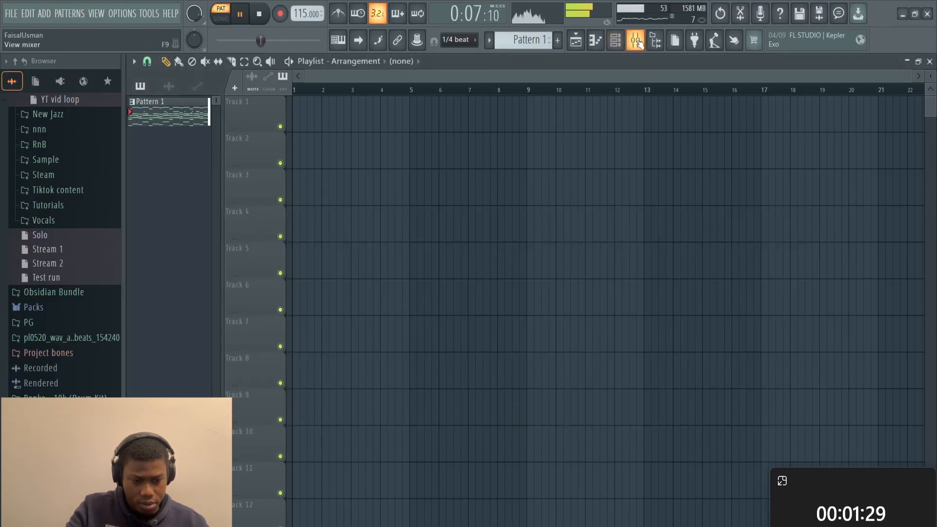
{"action": "left_click", "coordinate": [635, 40]}
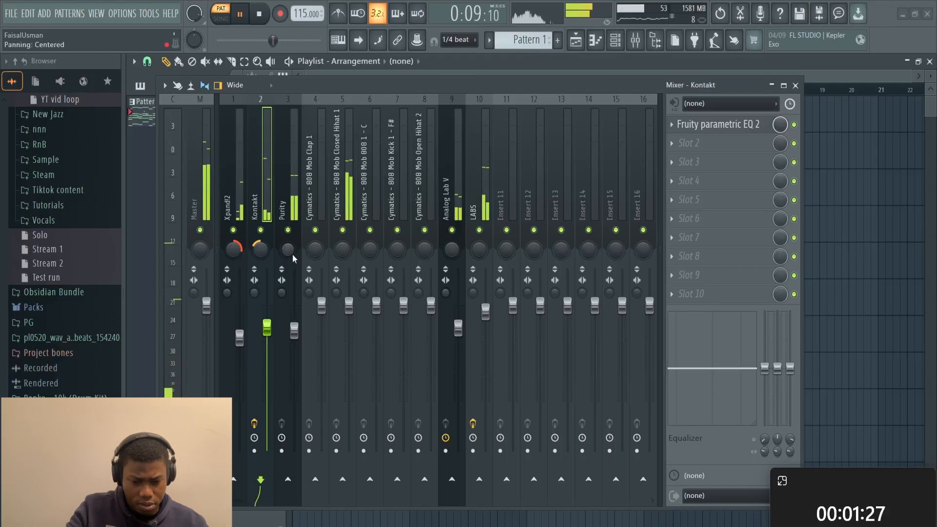
{"action": "left_click_drag", "start_coordinate": [350, 306], "coordinate": [350, 340]}
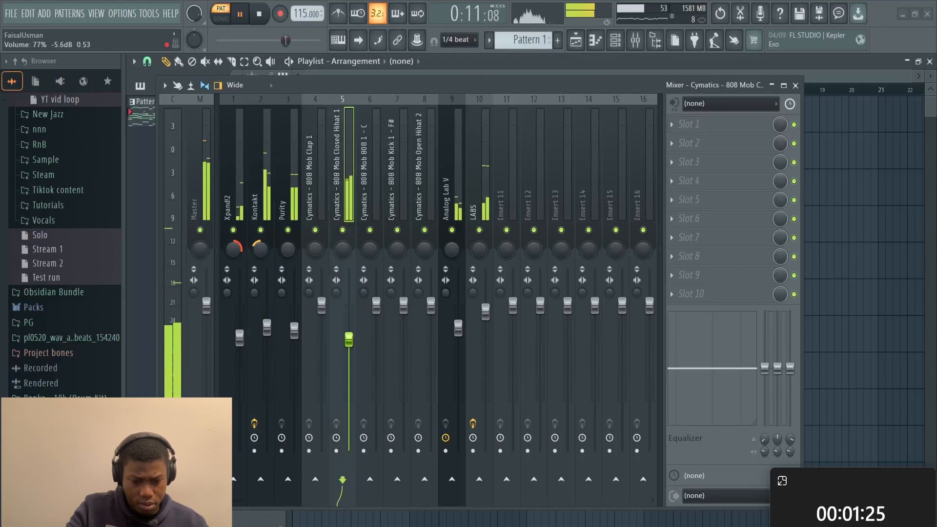
{"action": "left_click_drag", "start_coordinate": [459, 328], "coordinate": [485, 324]}
{"action": "mouse_move", "coordinate": [473, 292]}
{"action": "left_mouse_down"}
{"action": "mouse_move", "coordinate": [473, 300]}
{"action": "mouse_move", "coordinate": [473, 291]}
{"action": "left_mouse_up"}
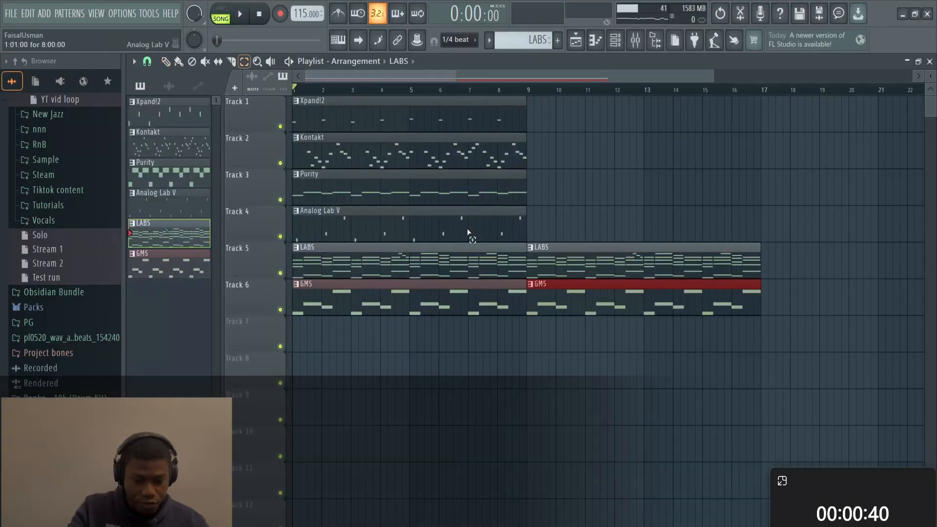
Duplicate the Purity playlist clip to bar 9, and repeat the Purity, Analog Lab V, LABS and GMS clips from bar 17.
{"action": "left_click", "coordinate": [427, 186]}
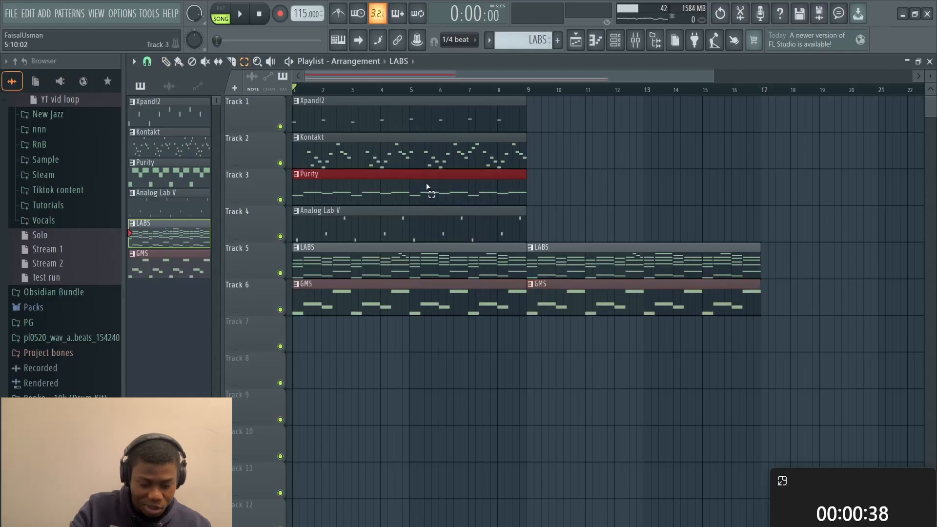
{"action": "key", "text": "ctrl+b"}
{"action": "left_click_drag", "start_coordinate": [642, 352], "coordinate": [576, 169]}
{"action": "key", "text": "ctrl+b"}
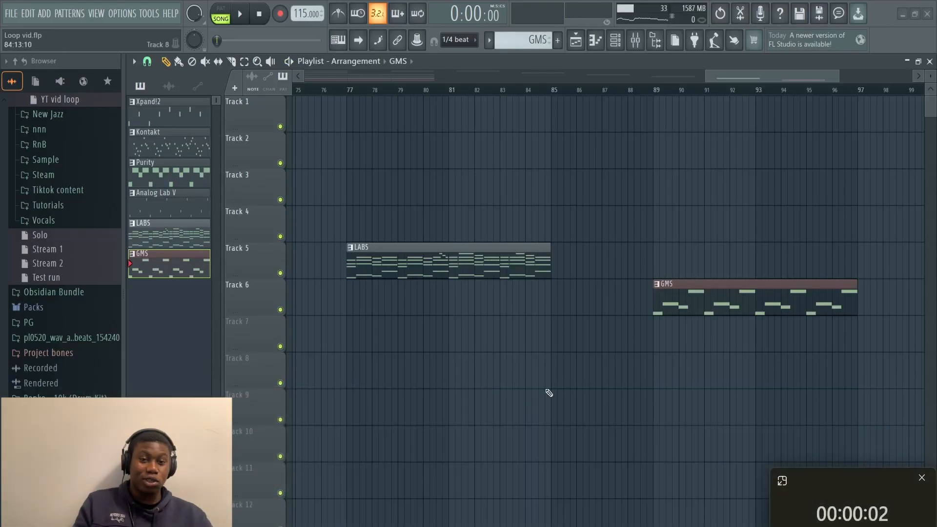
{"action": "scroll", "coordinate": [549, 393], "scroll_direction": "left", "scroll_amount": 10}
{"action": "scroll", "coordinate": [550, 393], "scroll_direction": "down", "scroll_amount": 2}
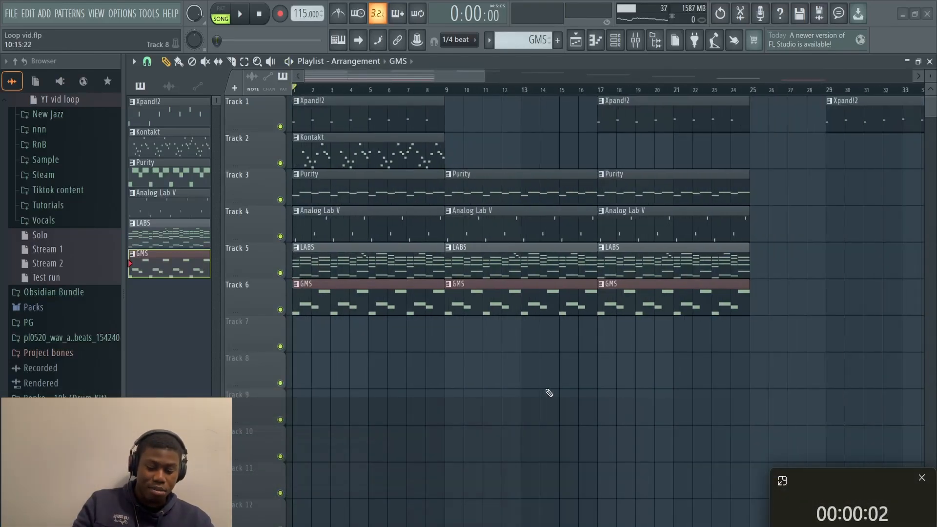
{"action": "left_click", "coordinate": [11, 14]}
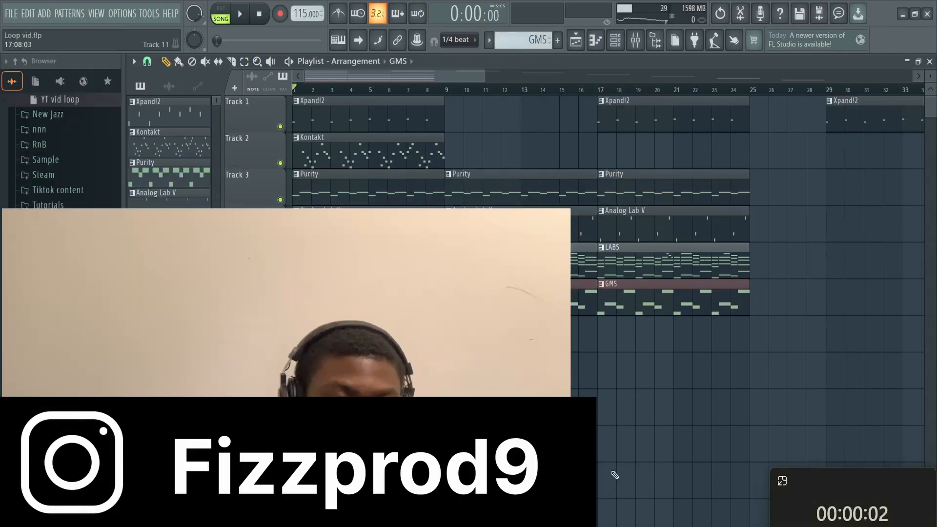